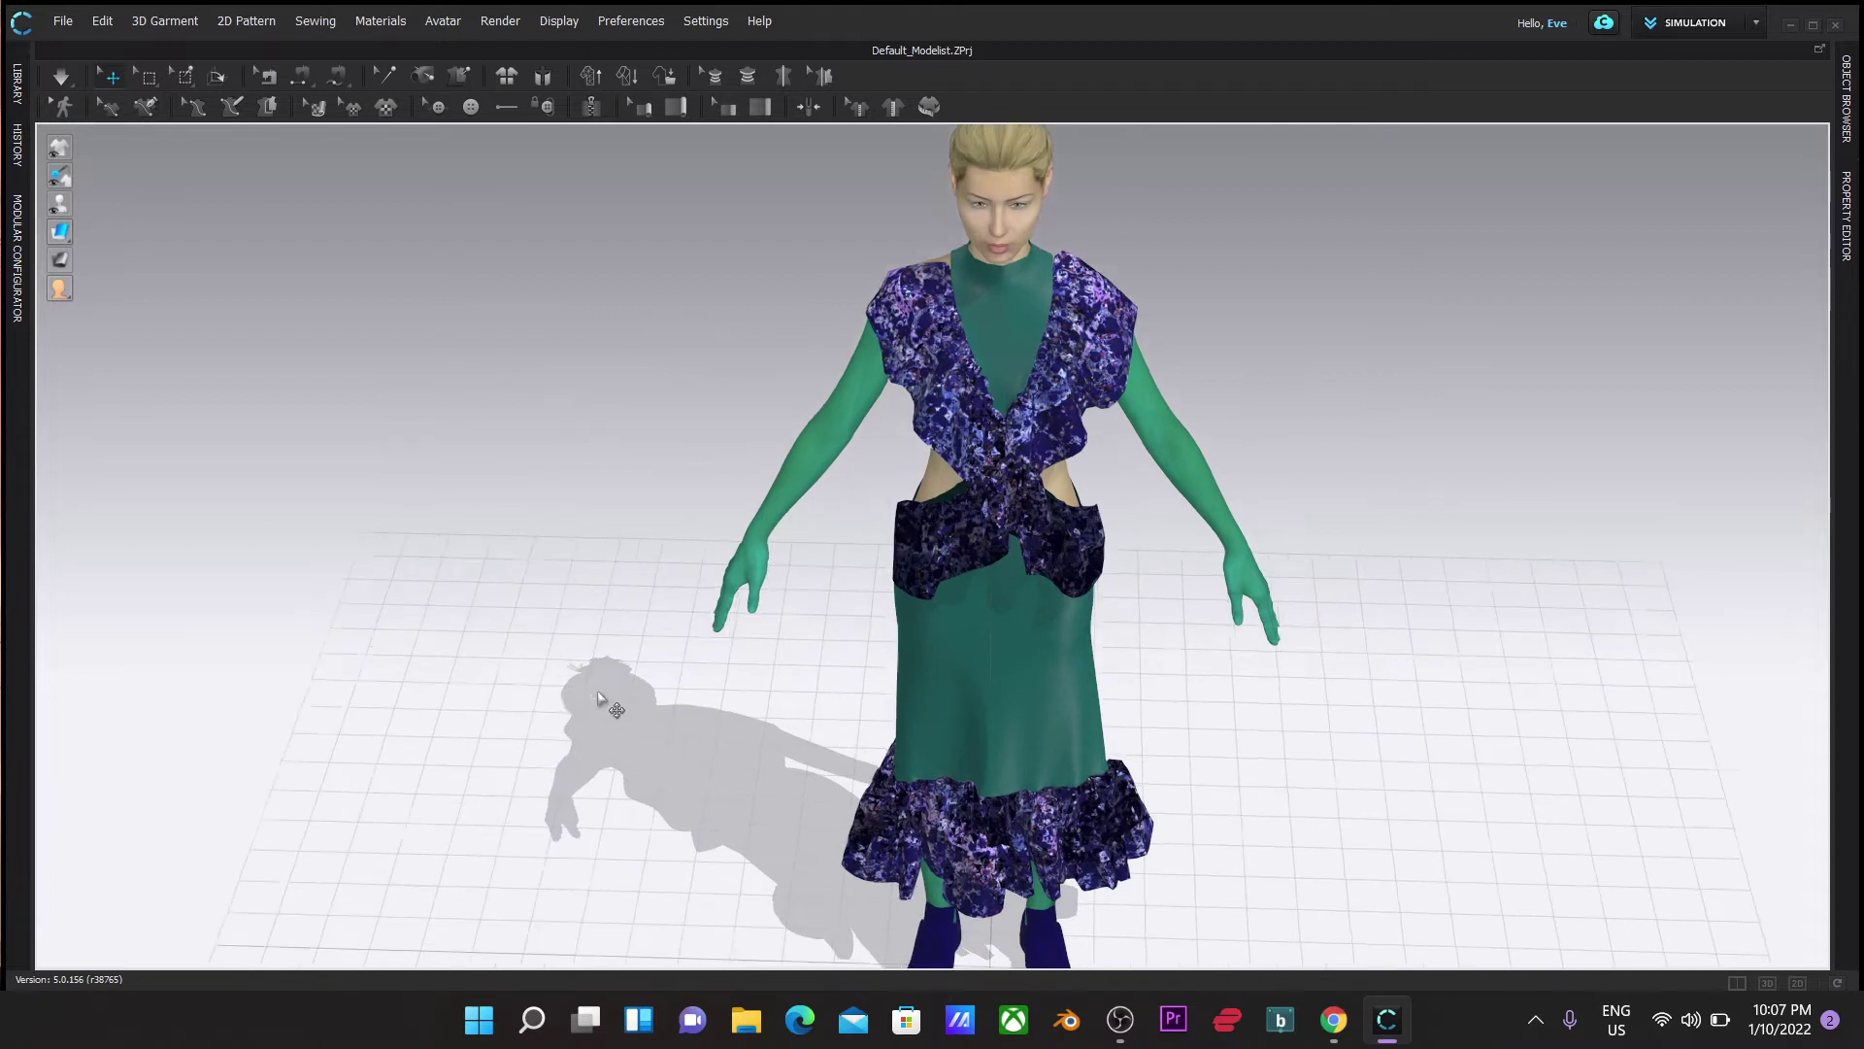
scroll(616, 699, "up", 5)
right_click_drag(593, 670, 836, 749)
right_click_drag(571, 718, 645, 753)
scroll(632, 761, "down", 2)
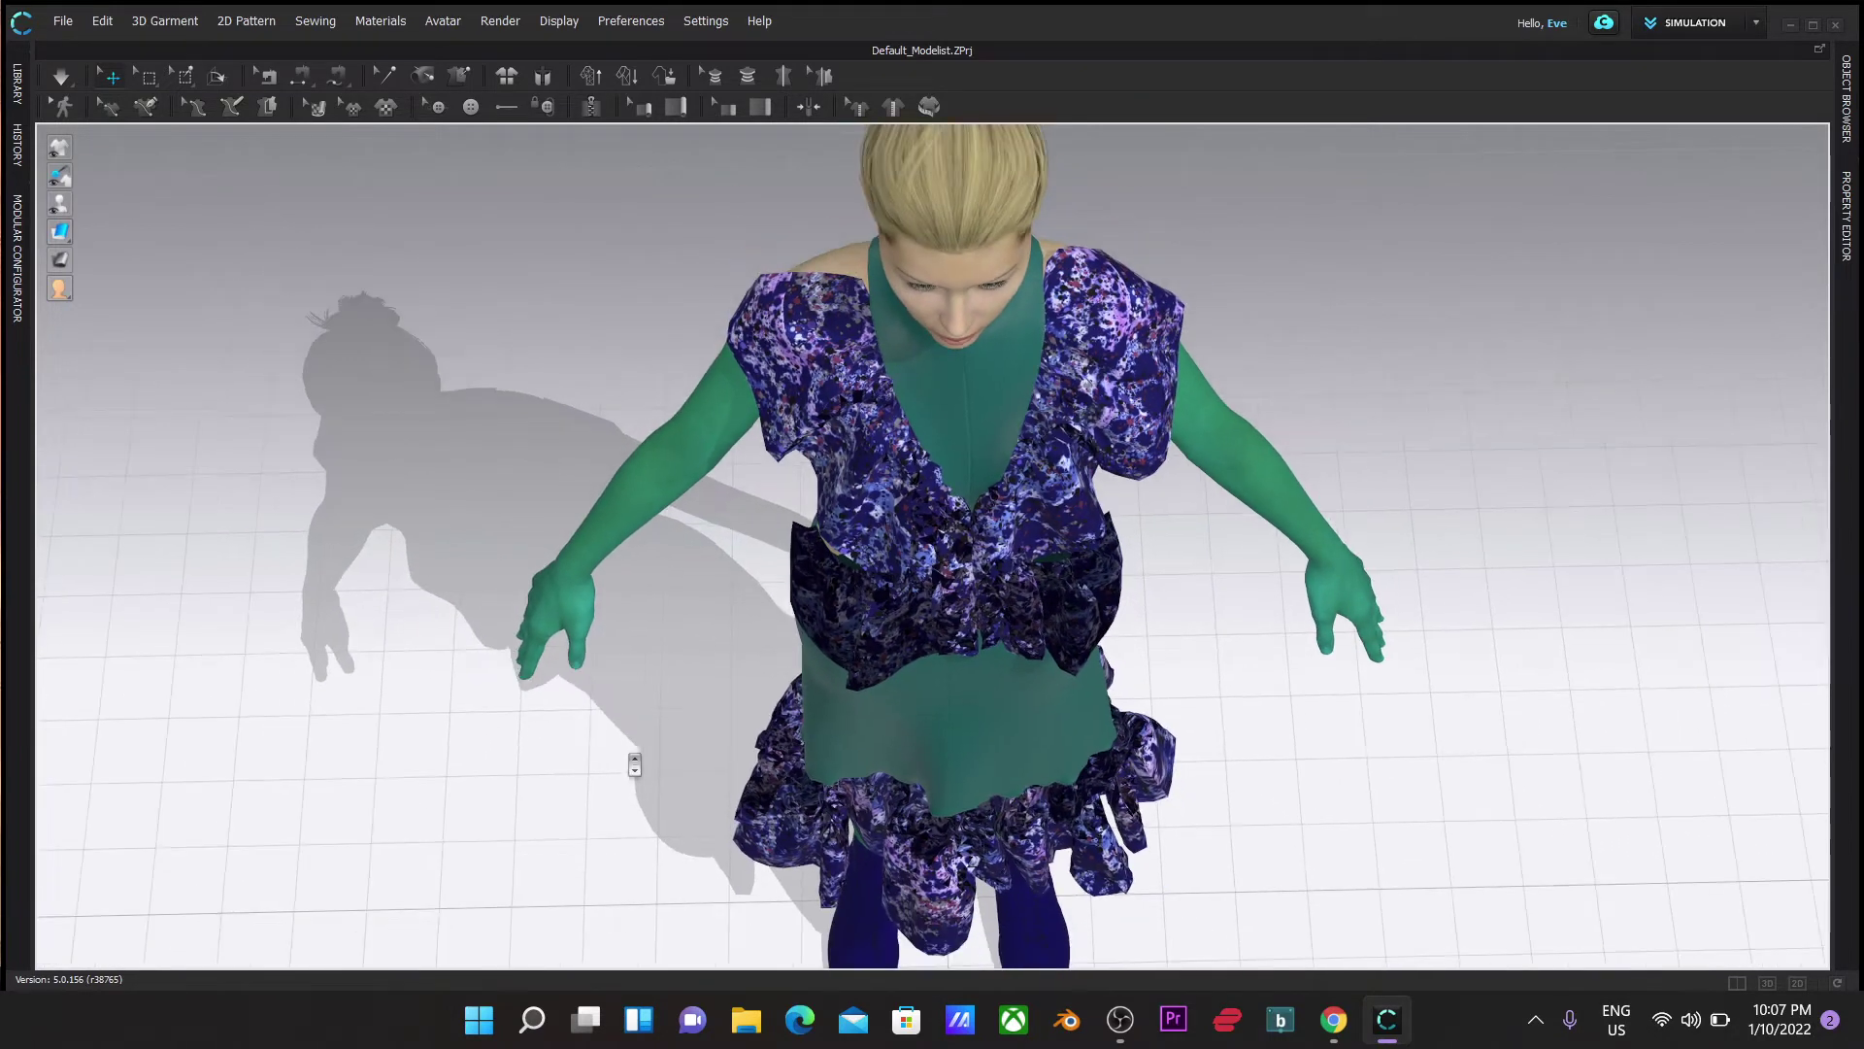
scroll(615, 761, "down", 1)
right_click_drag(397, 767, 403, 756)
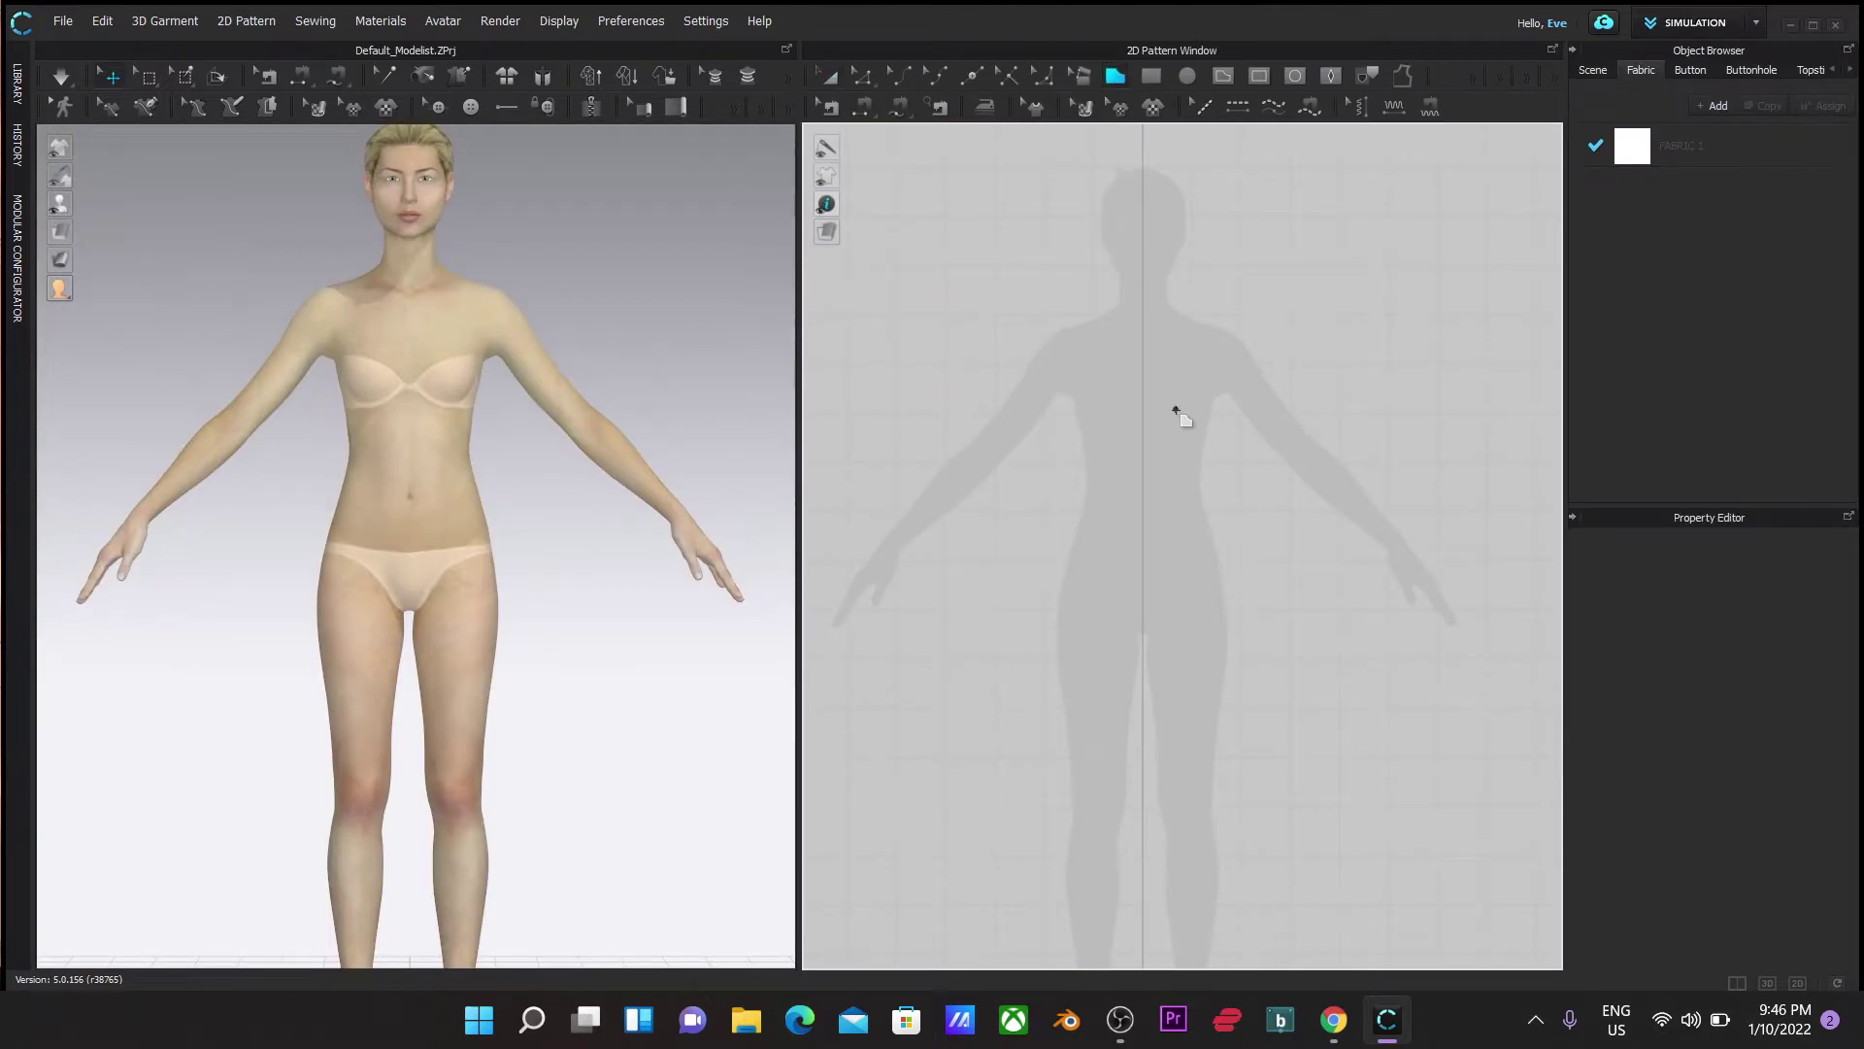
Draw a polygon half-front dress pattern from the silhouette's centre line, with about a 1029 mm centre edge and 260 mm hem
scroll(1176, 412, "up", 2)
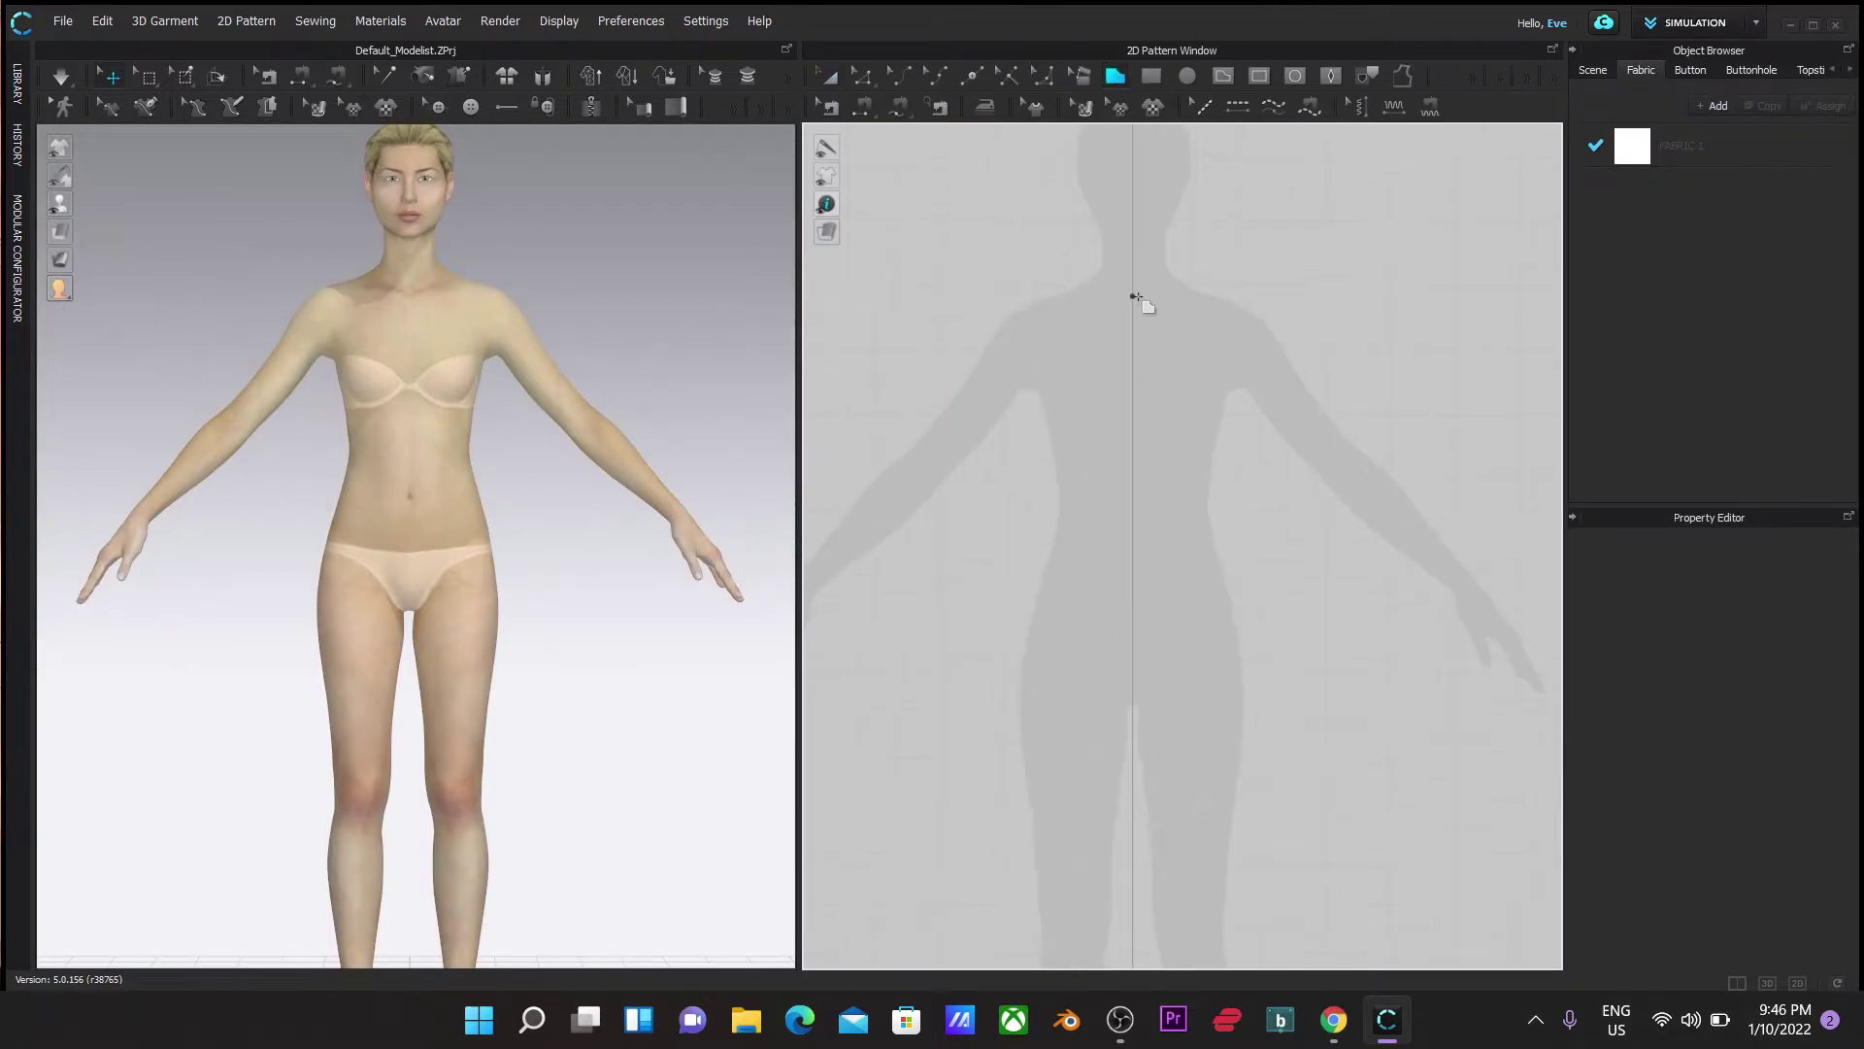
left_click(1198, 287)
left_click(1301, 924)
left_click(1133, 923)
left_click(1133, 261)
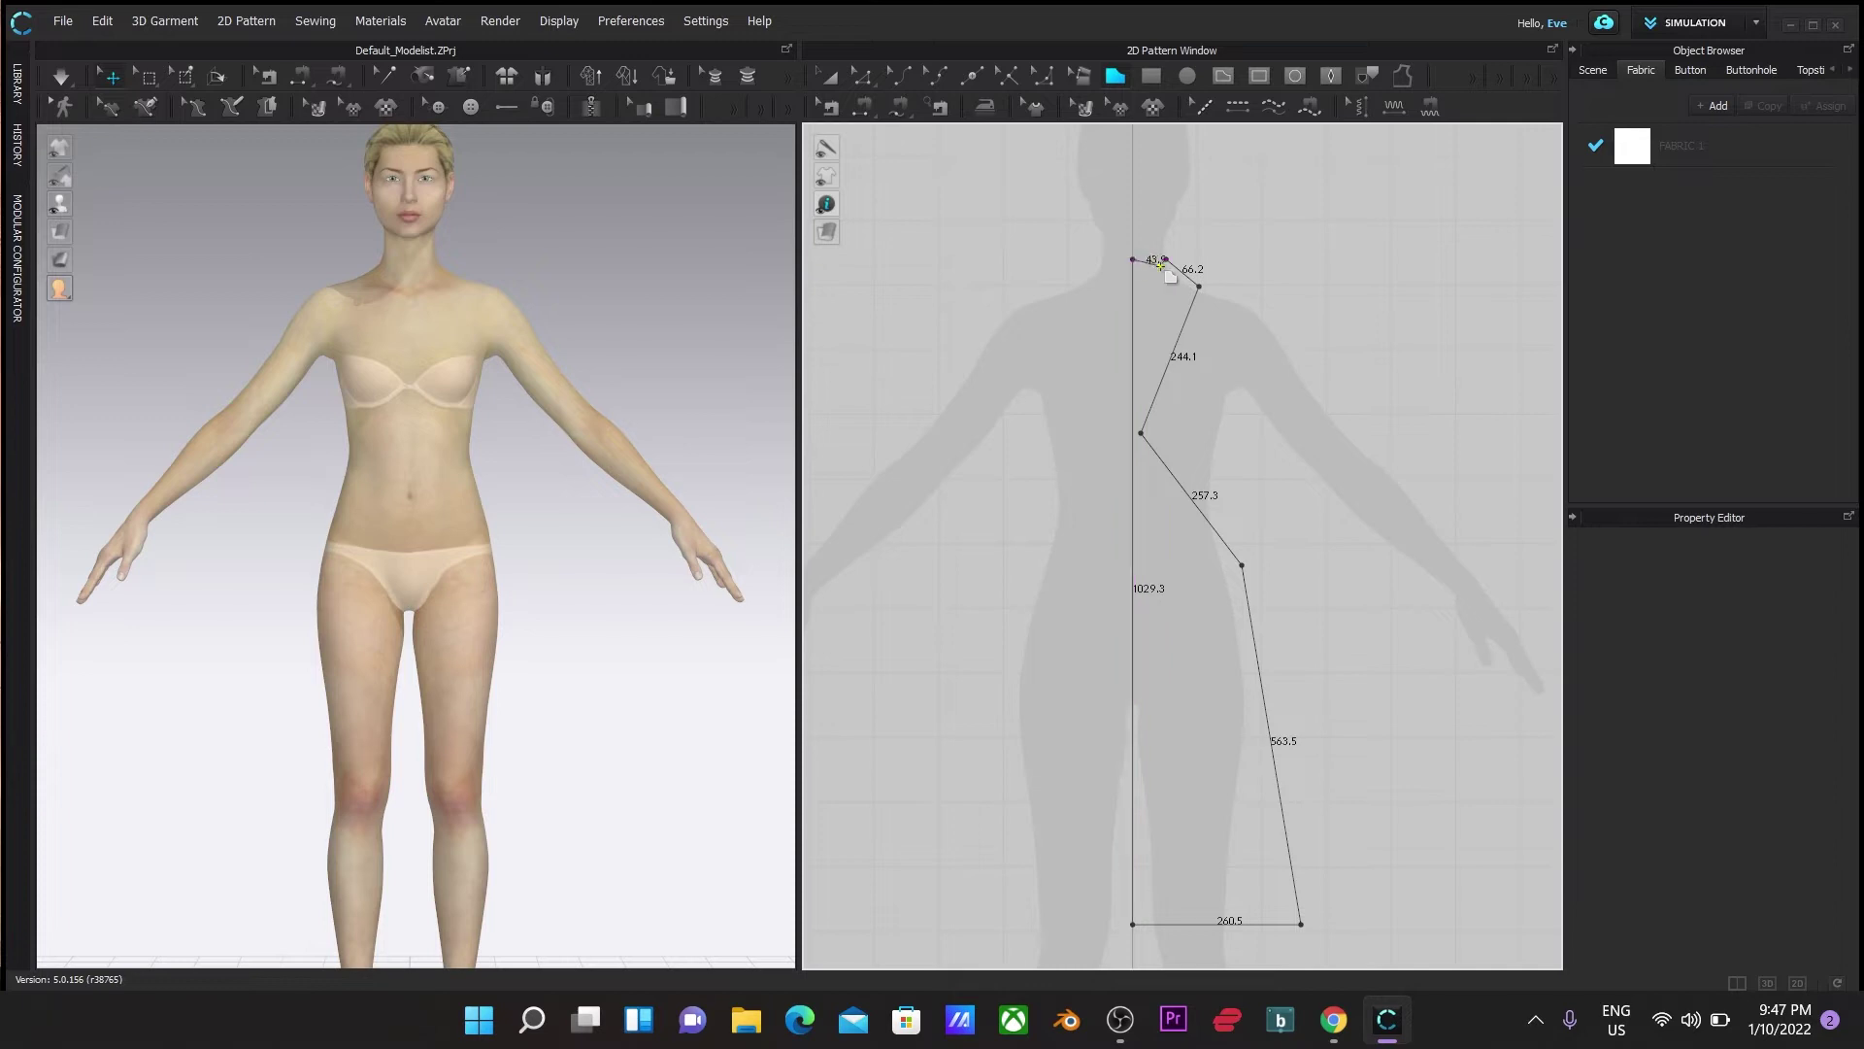
Create a symmetric mirrored copy of the half-front panel and place it beside the original across the silhouette's centre line
left_click(829, 77)
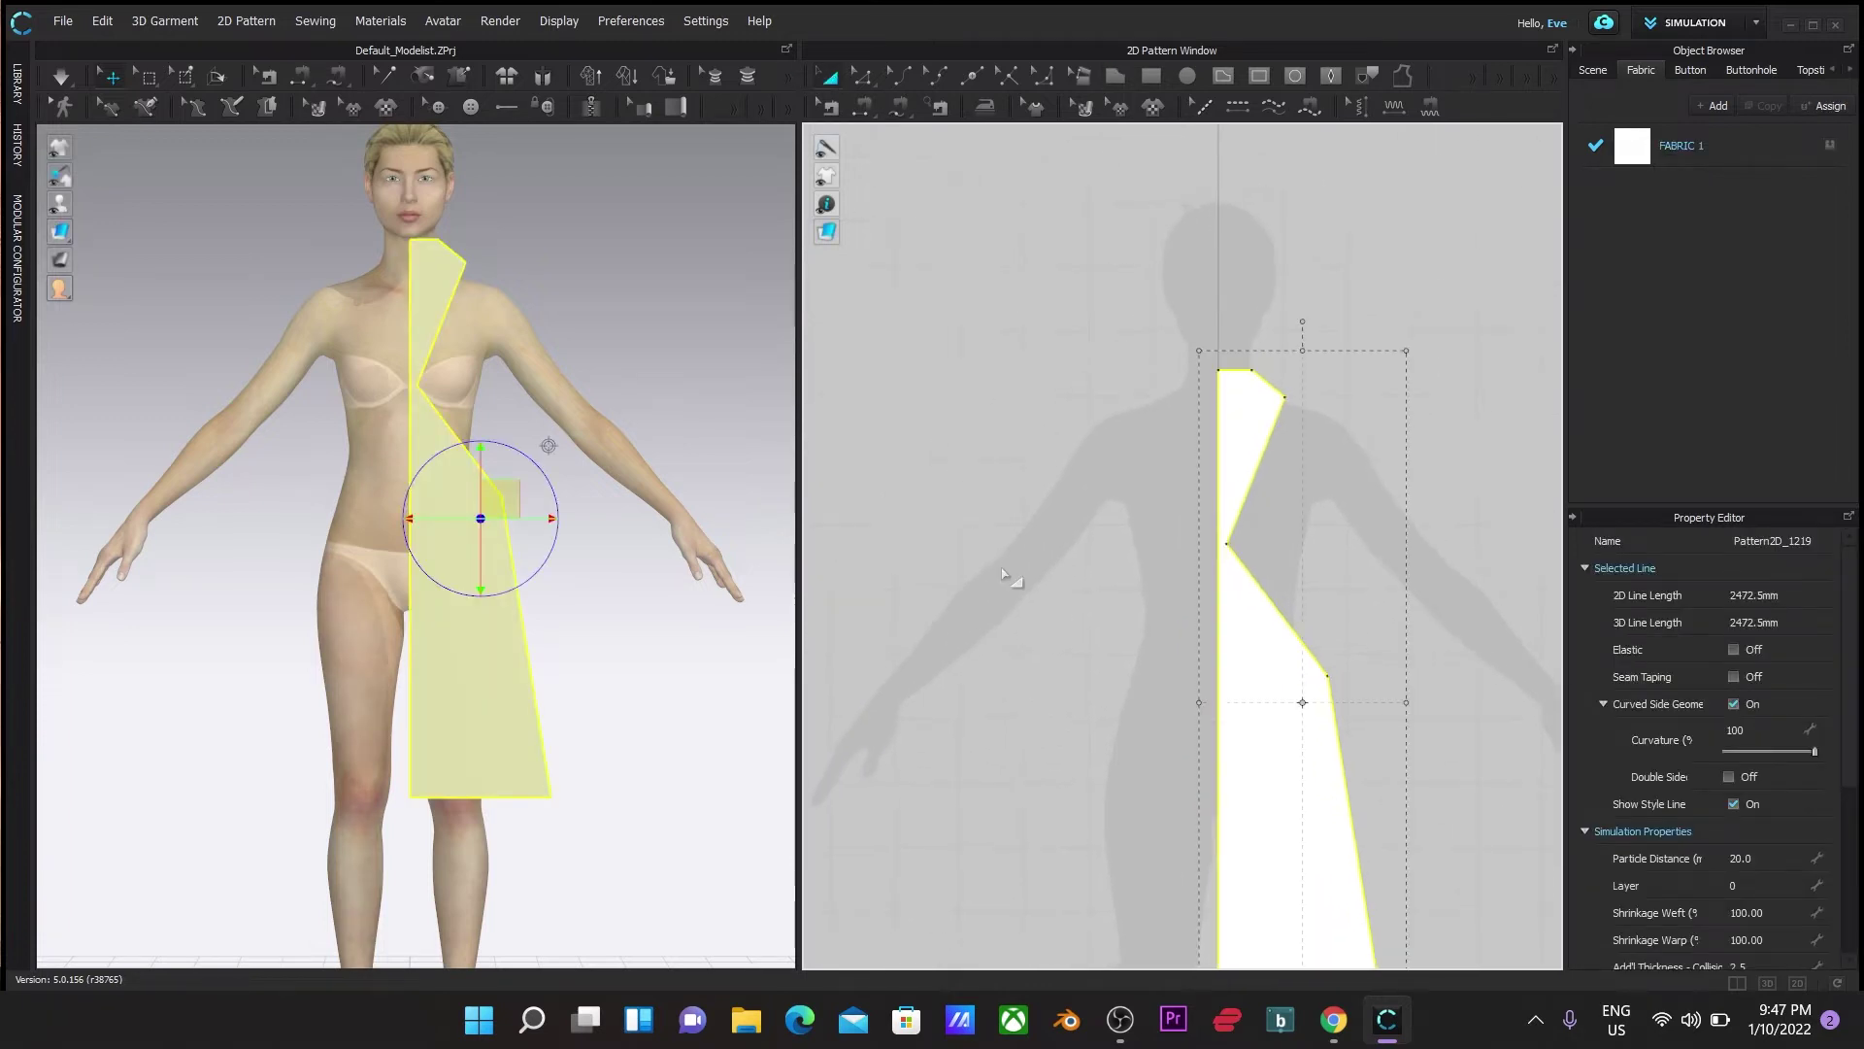
scroll(984, 540, "down", 2)
right_click(1172, 622)
left_click(1260, 304)
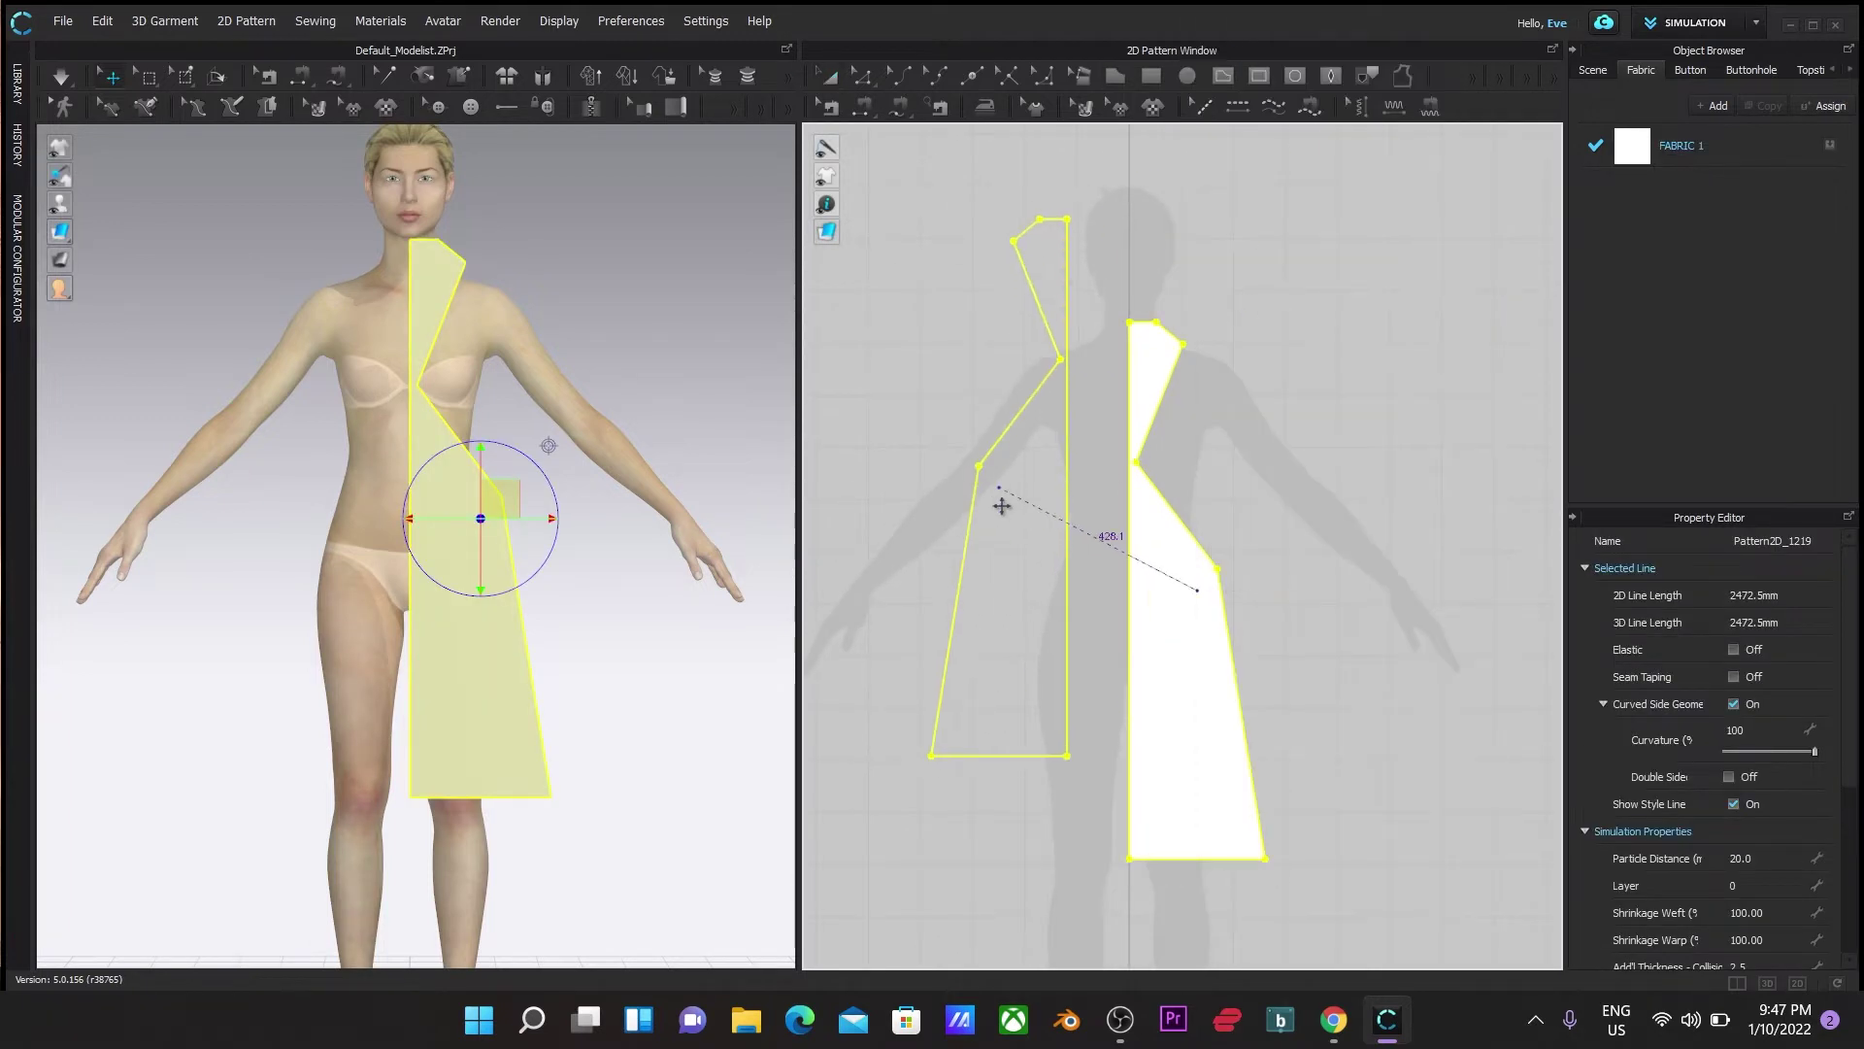
left_click(1037, 593)
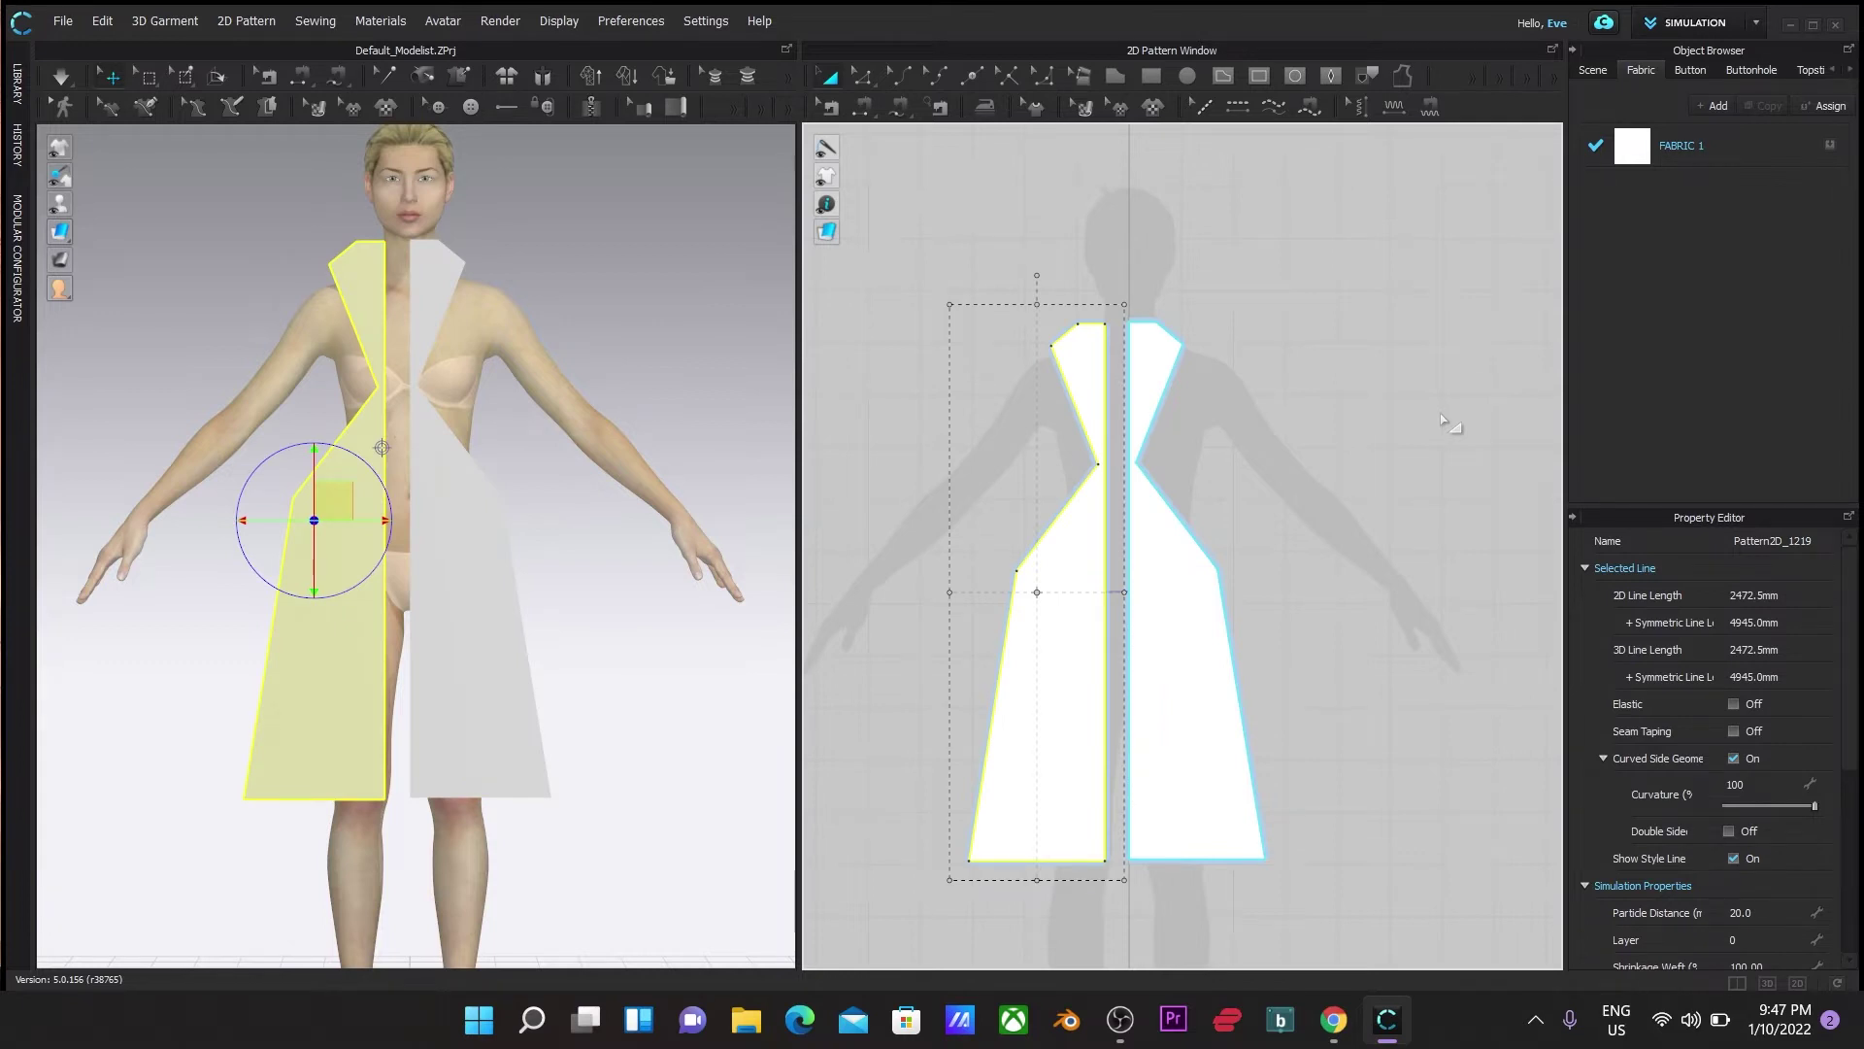
left_click(995, 259)
left_click_drag(1264, 915, 1265, 916)
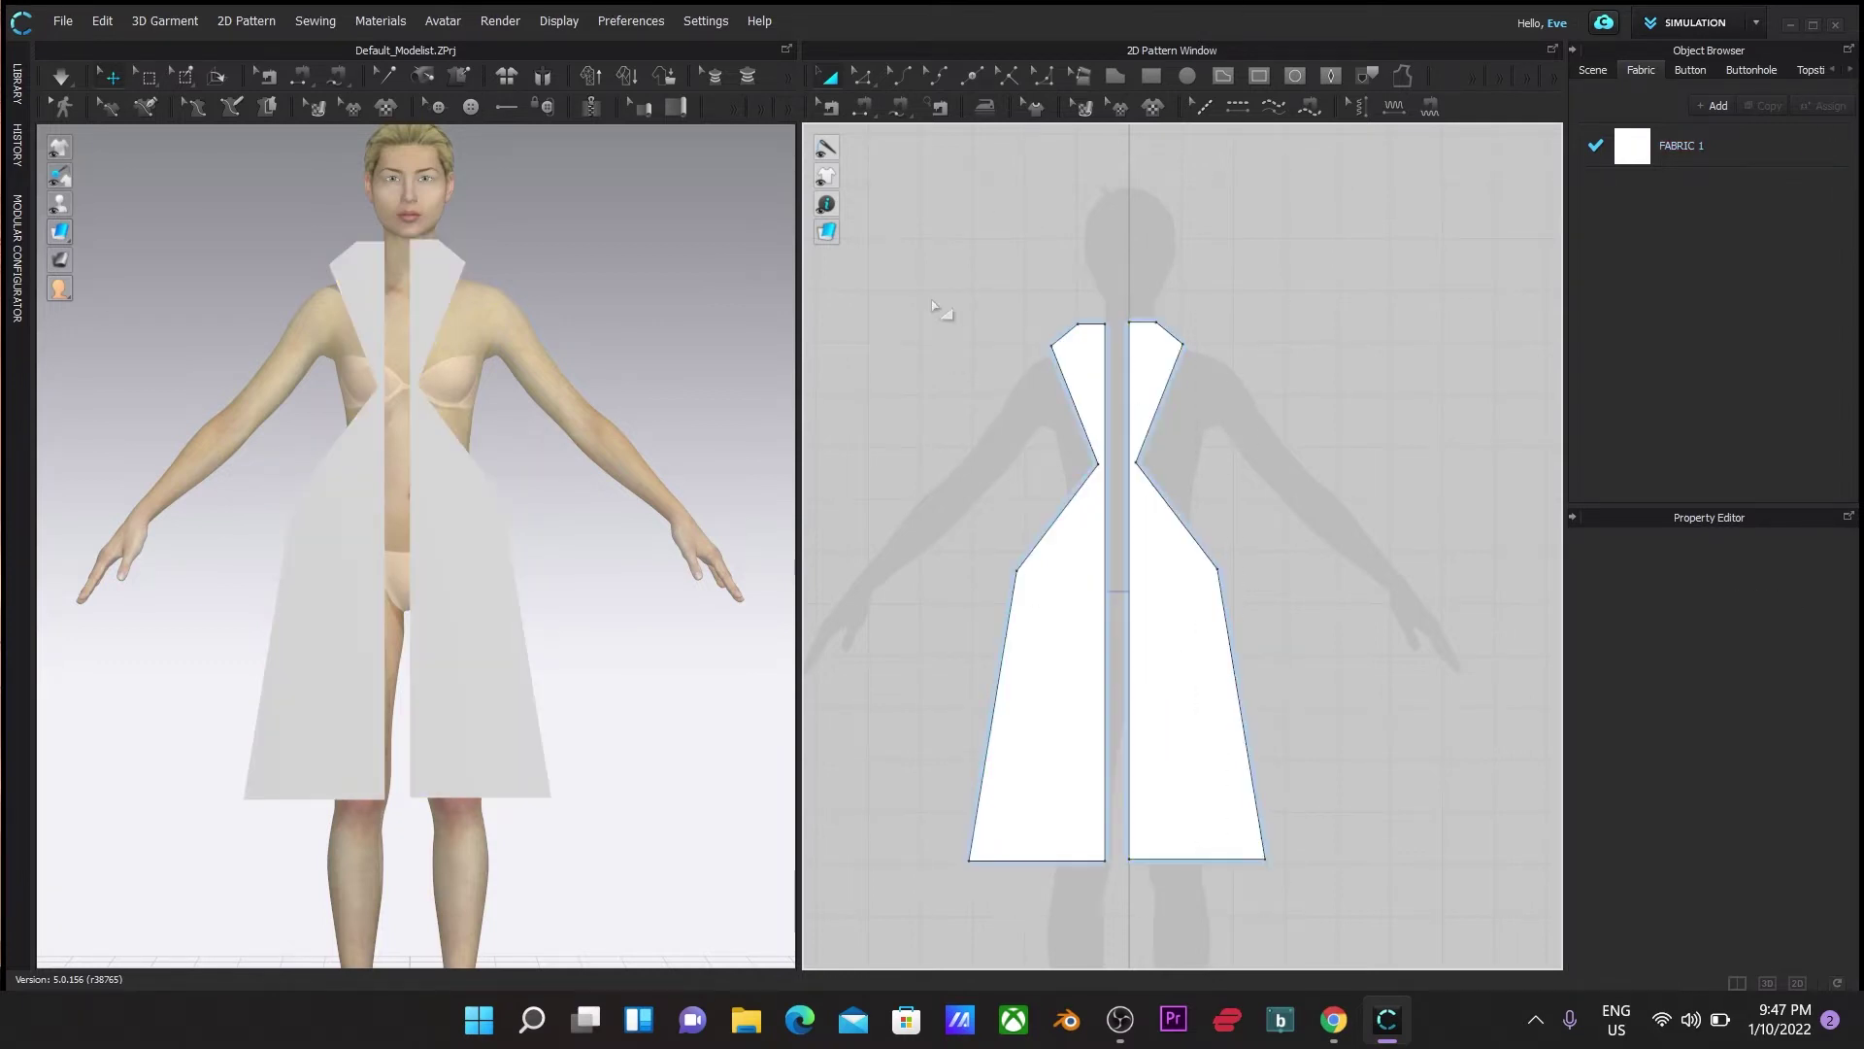
Copy both front dress panels and paste them about 633 mm to the side as back panels
left_click_drag(952, 361, 1317, 939)
right_click(1076, 699)
left_click(1141, 106)
right_click(1153, 566)
left_click(1214, 134)
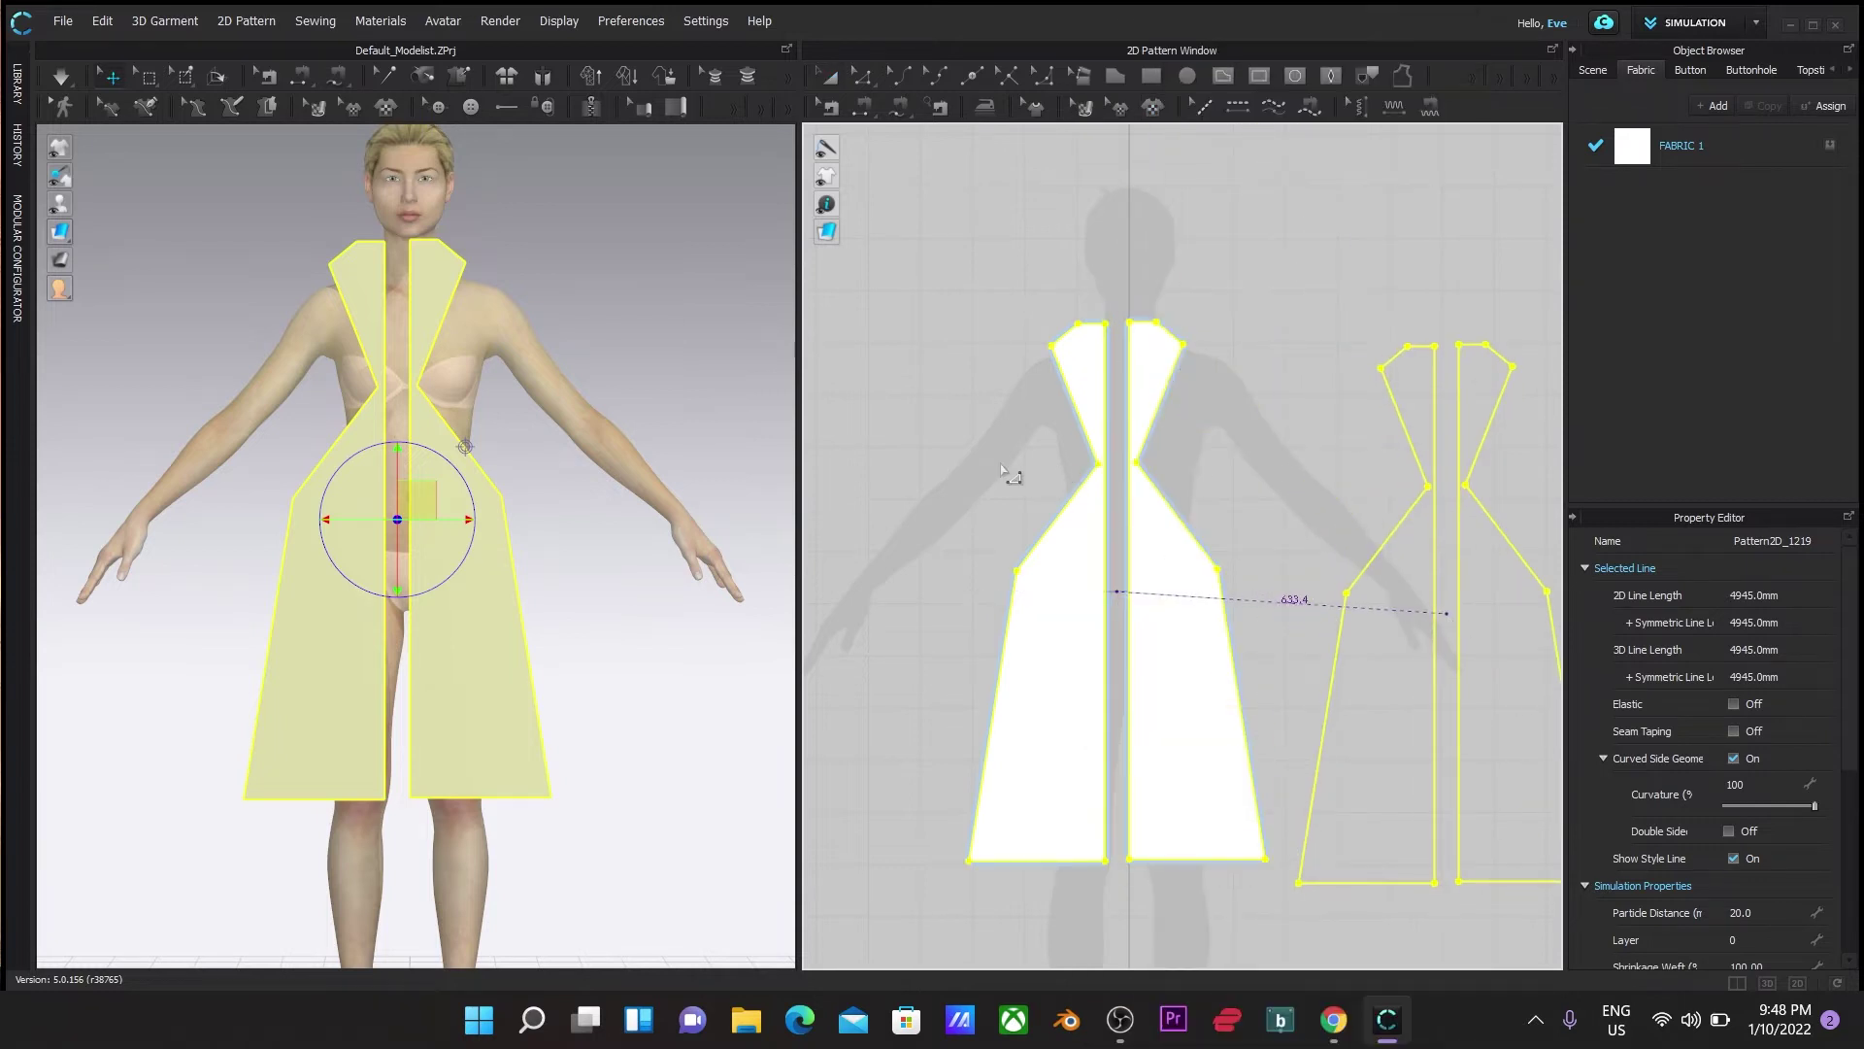
Flip the copied back panels horizontally and position them behind the avatar's body
right_click(640, 597)
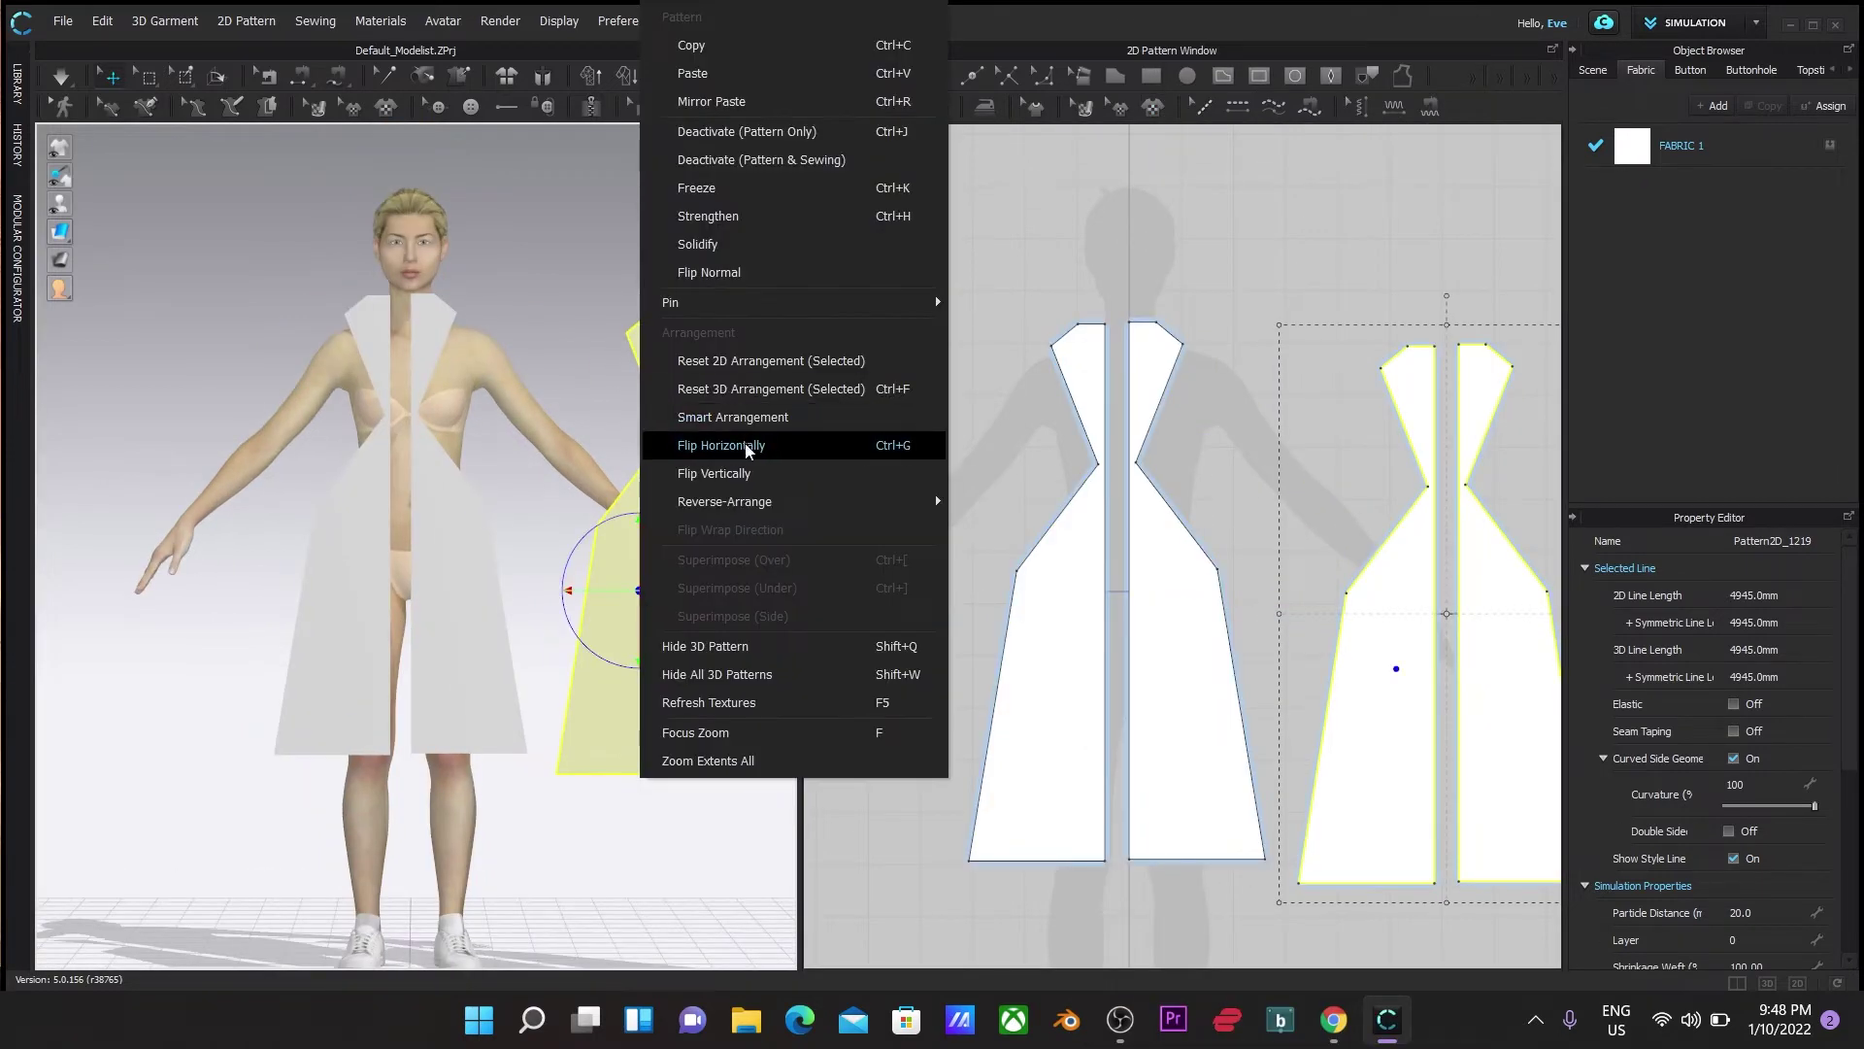
left_click(864, 448)
right_click_drag(634, 717, 294, 612)
left_click_drag(447, 591, 585, 622)
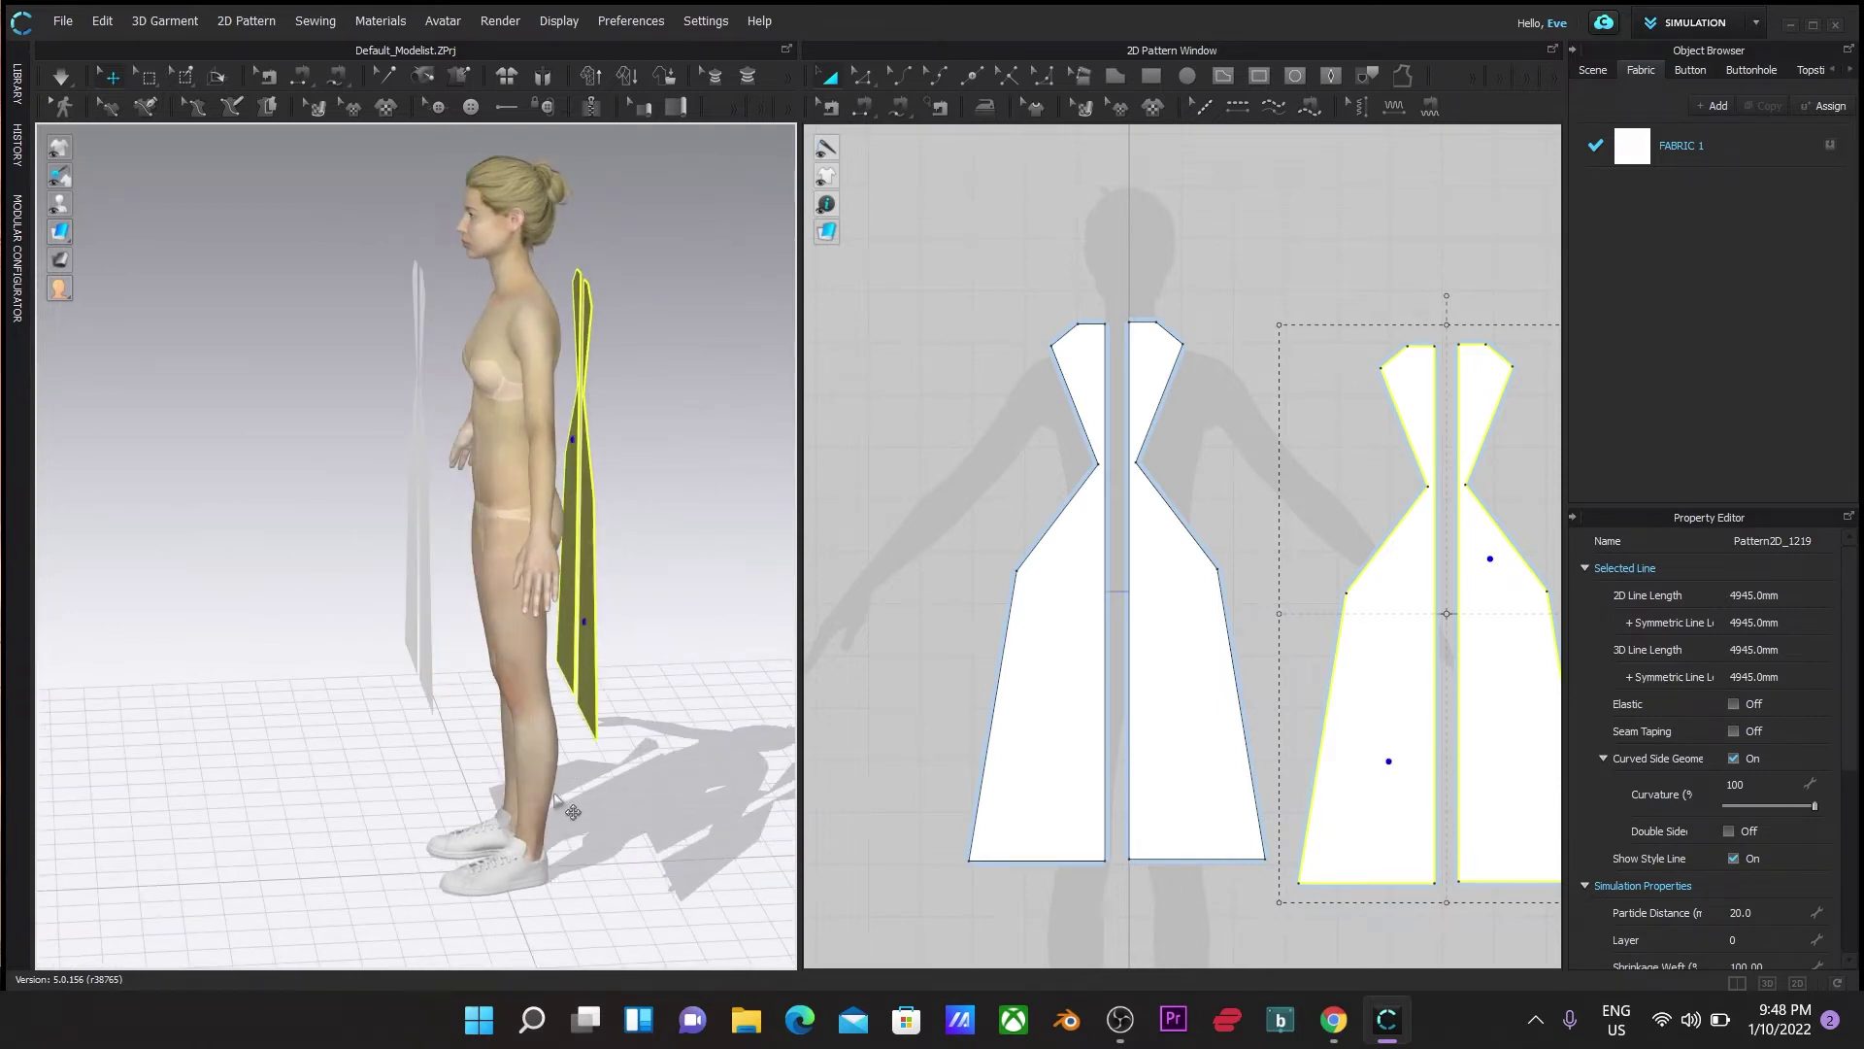
key("8")
left_click_drag(517, 670, 624, 672)
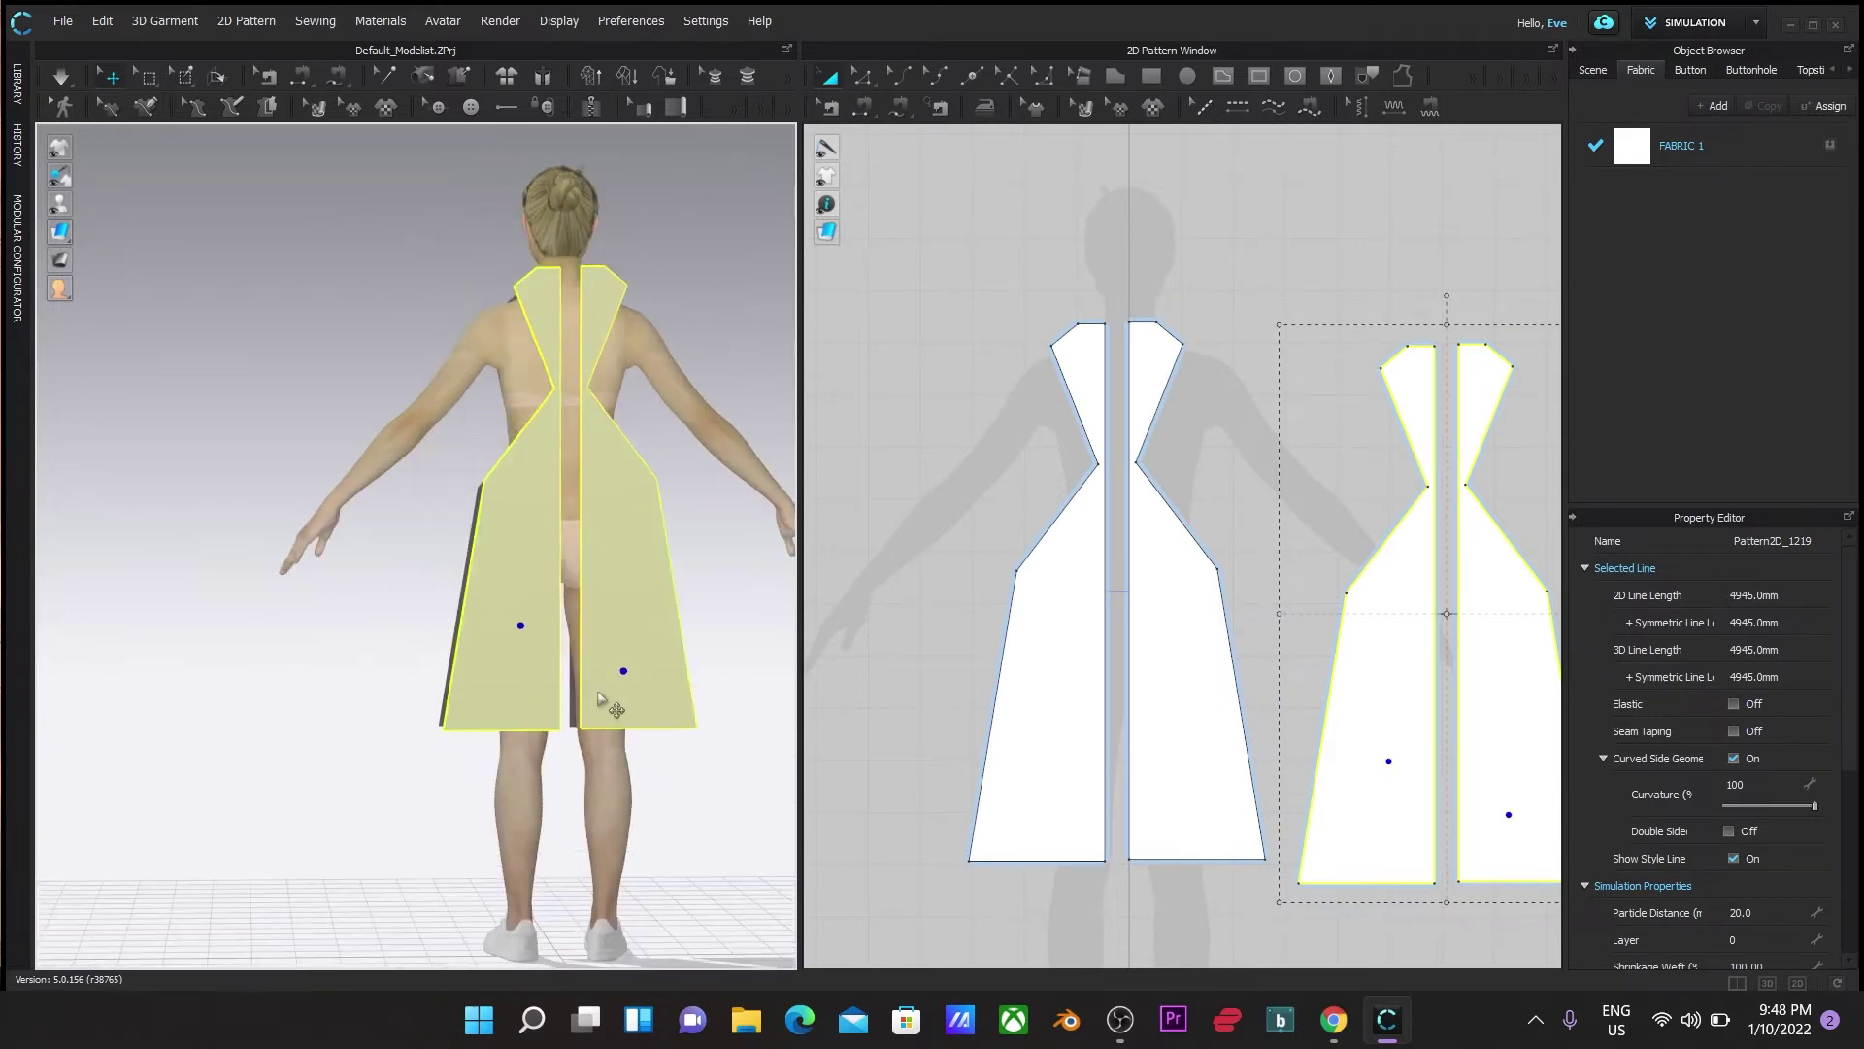
Move both front panels closer to the front of the avatar's body
right_click_drag(252, 680, 546, 741)
scroll(979, 703, "up", 1)
scroll(928, 410, "down", 2)
left_click_drag(919, 255, 1221, 798)
left_click_drag(347, 391, 386, 390)
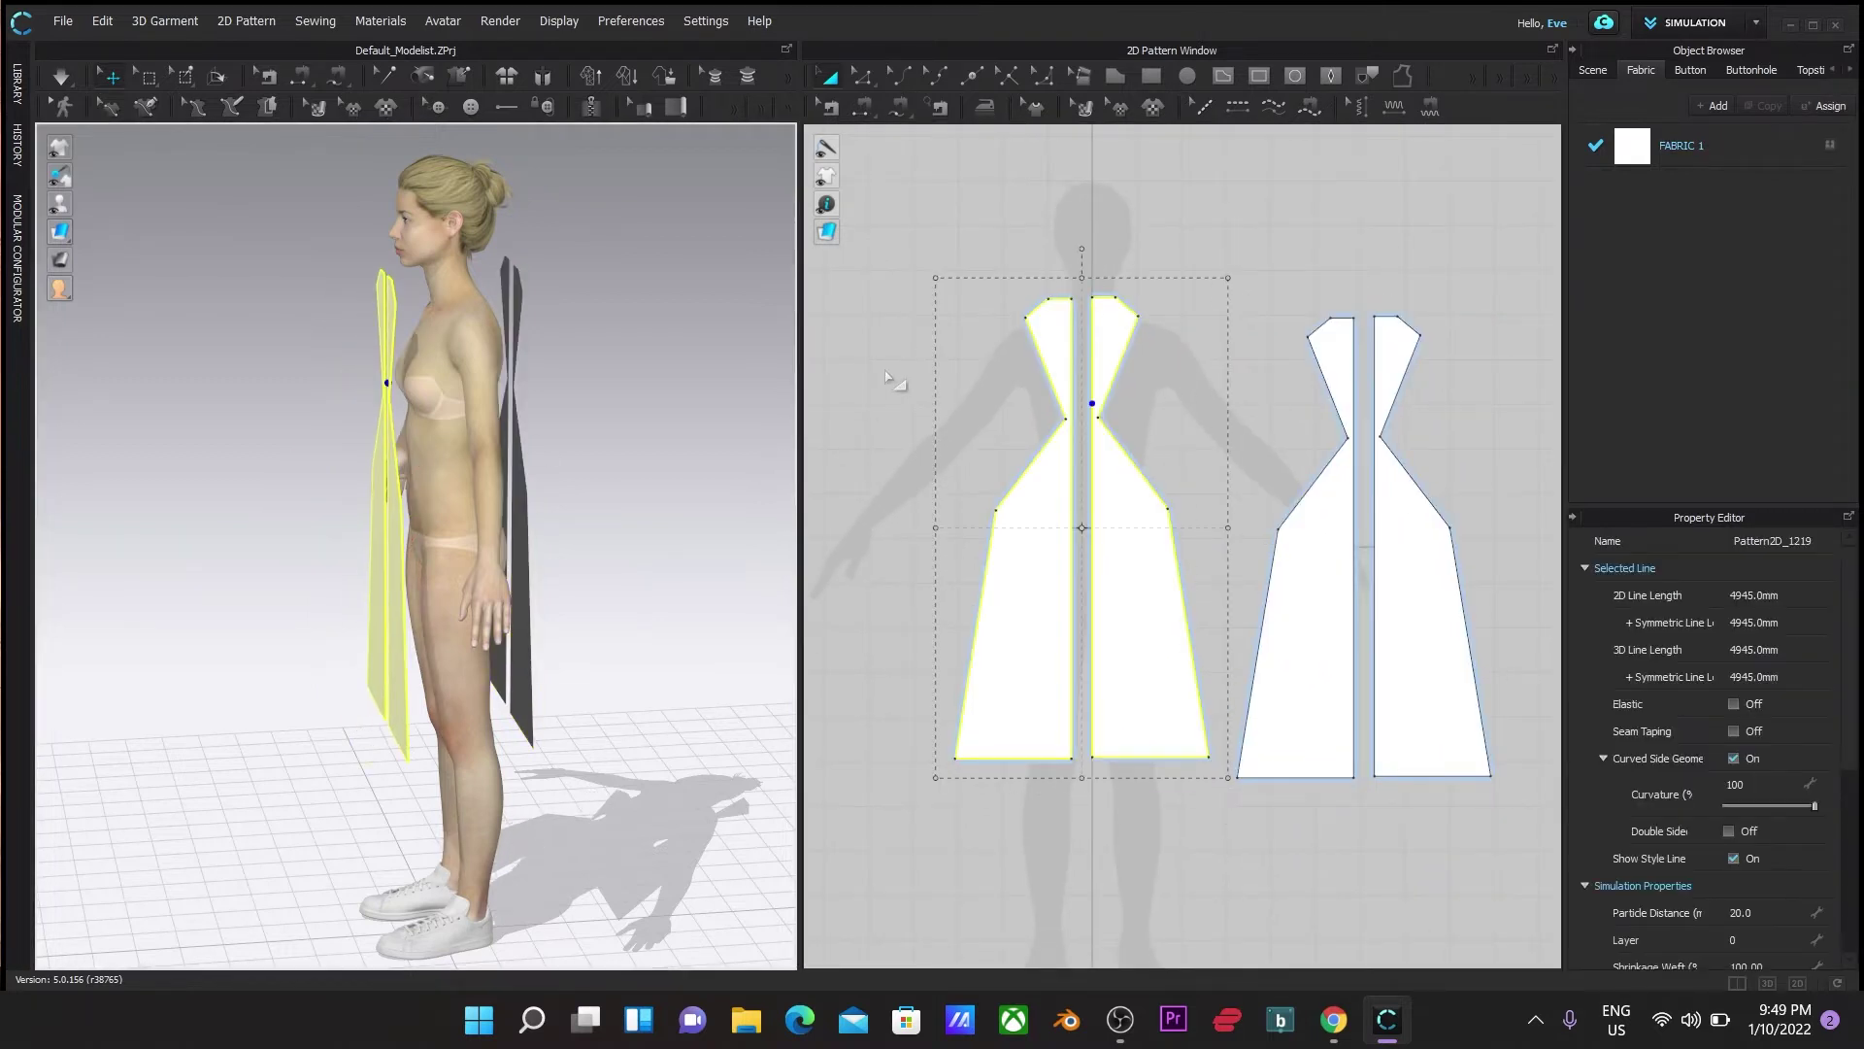
Try sewing a front panel's shoulder edge to a back panel's shoulder edge with Segment Sewing, and undo the seam
left_click(869, 112)
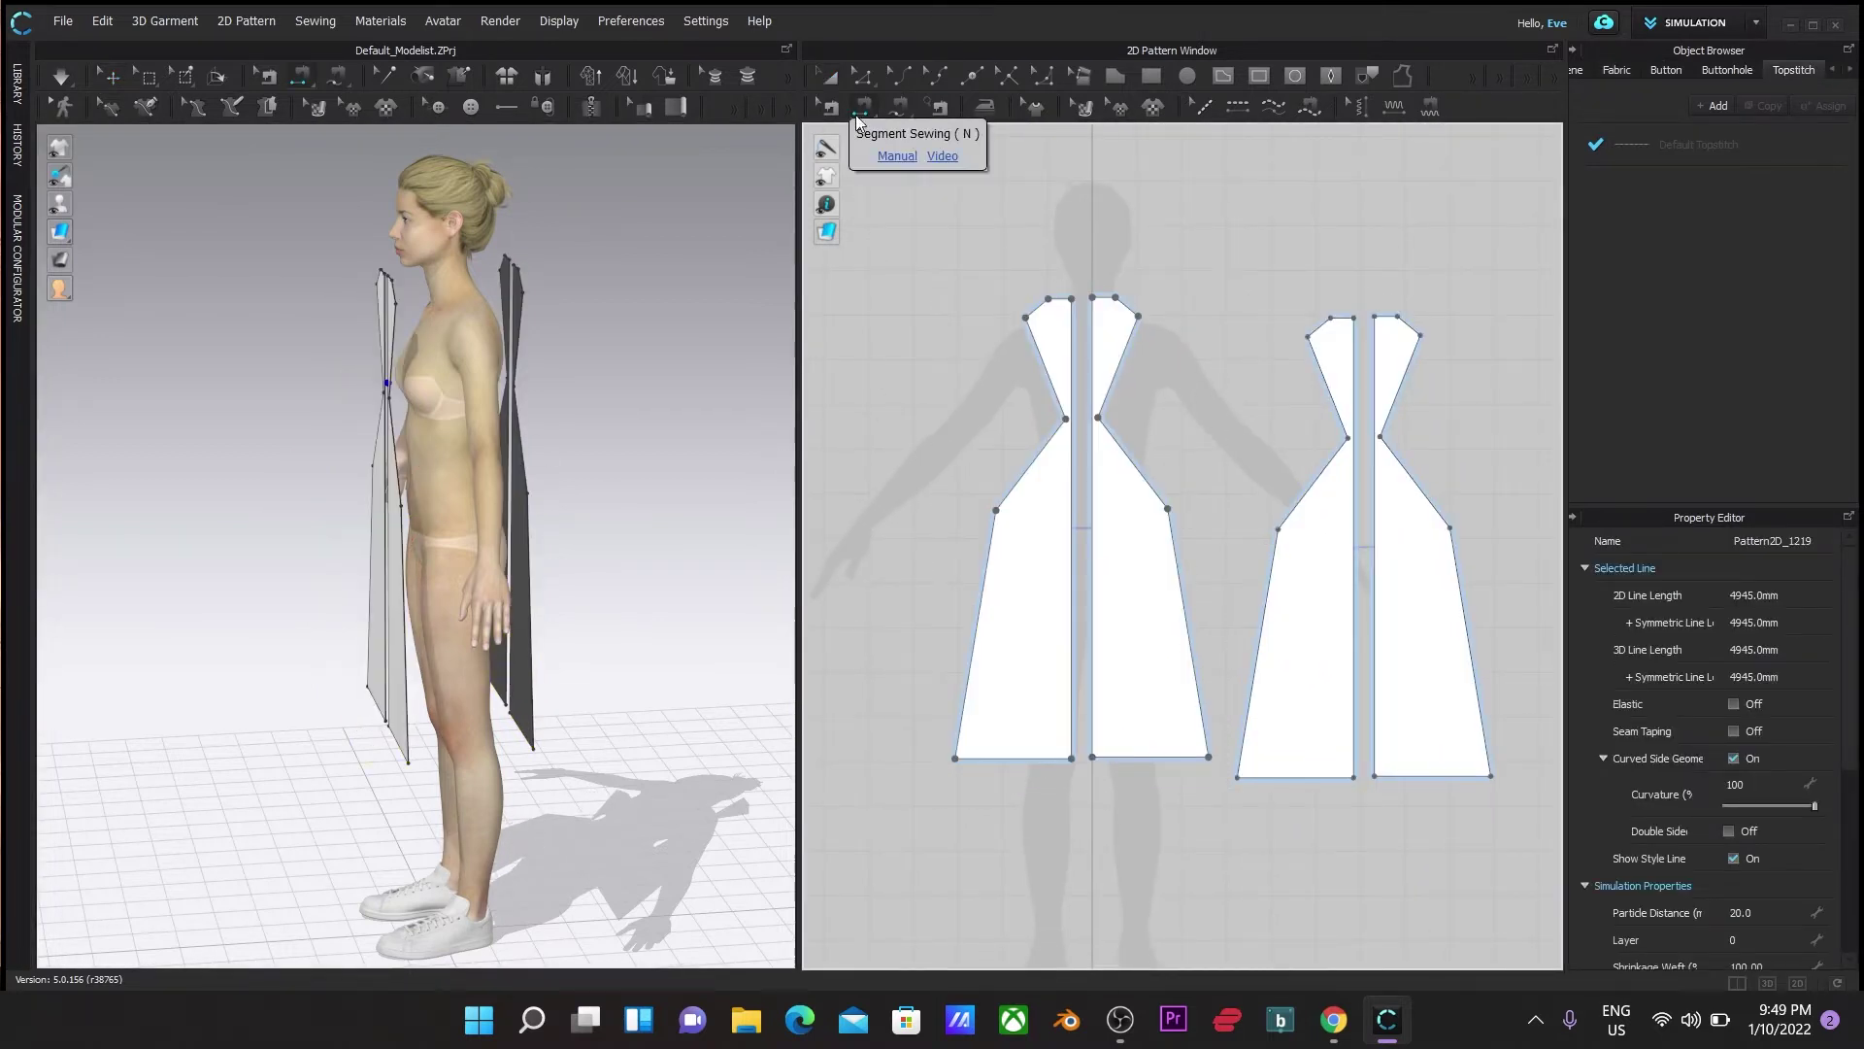
right_click_drag(653, 520, 738, 536)
left_click(410, 294)
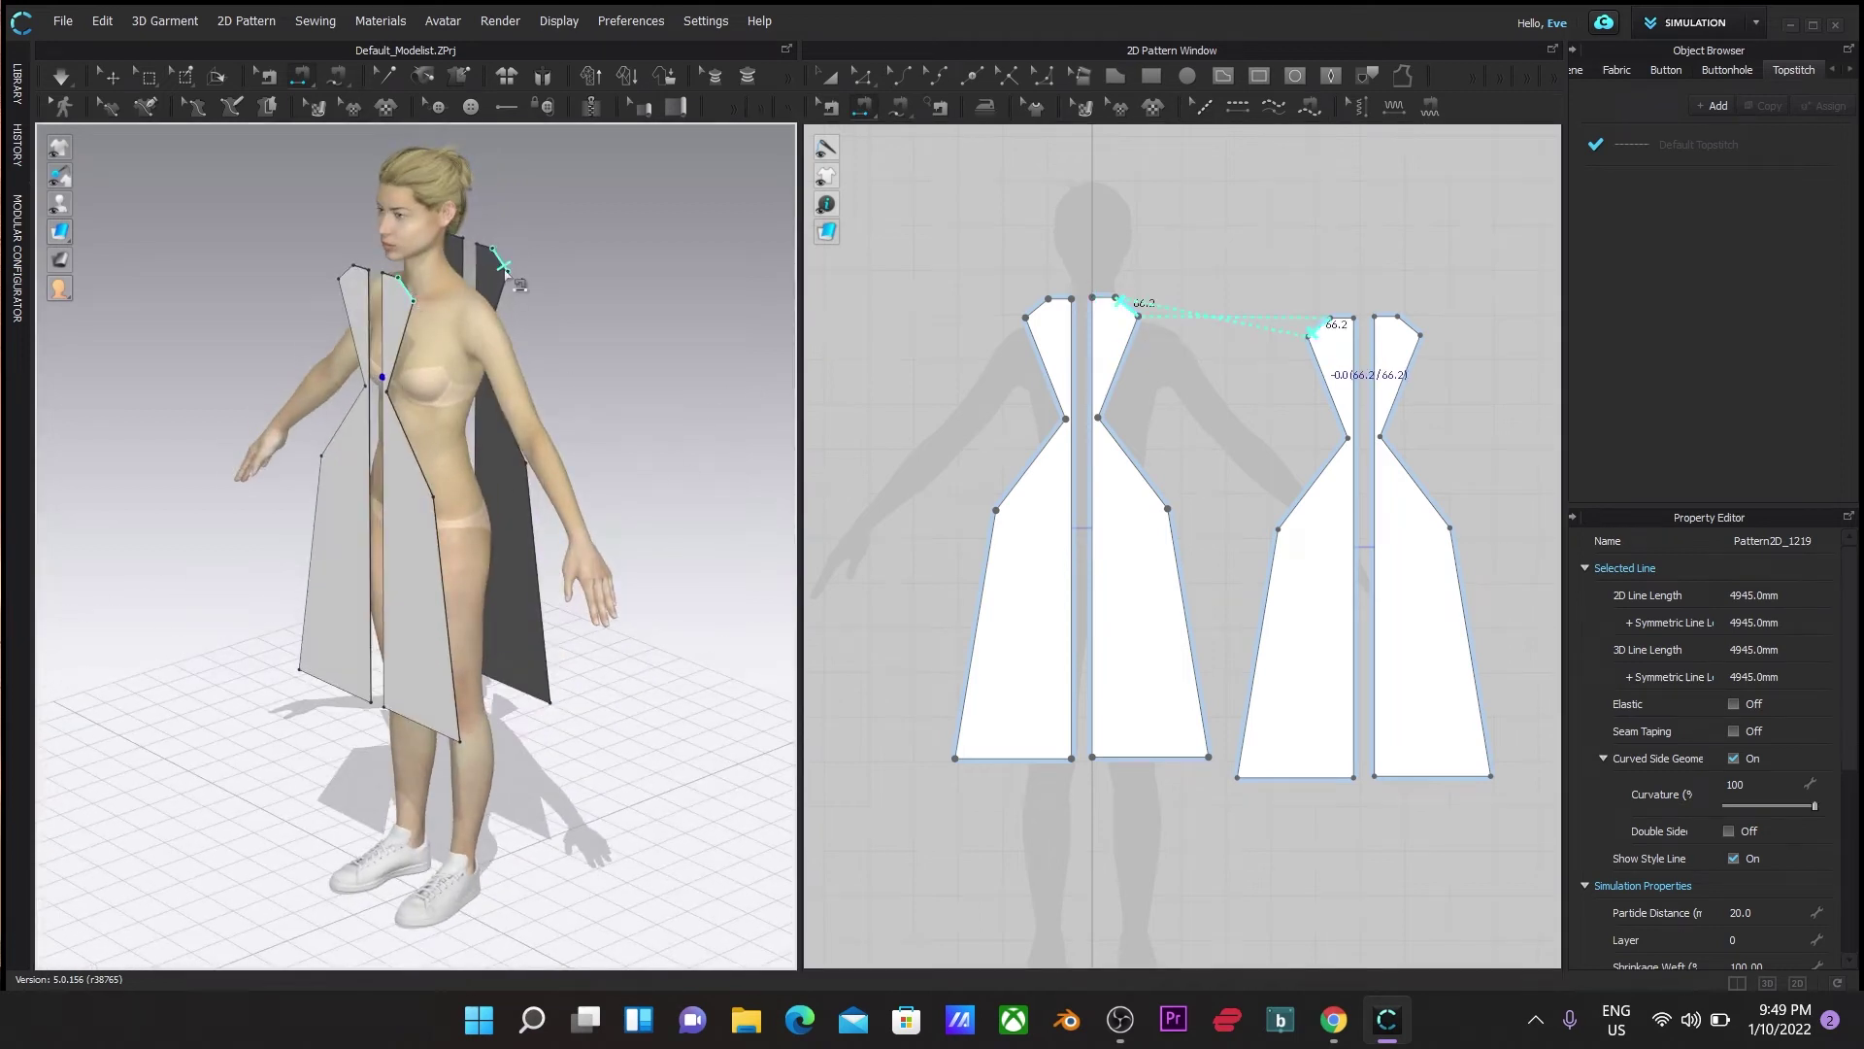
left_click(495, 260)
key("ctrl+z")
Sew the front and back shoulder edges together on both sides of the avatar's neck
scroll(624, 303, "up", 3)
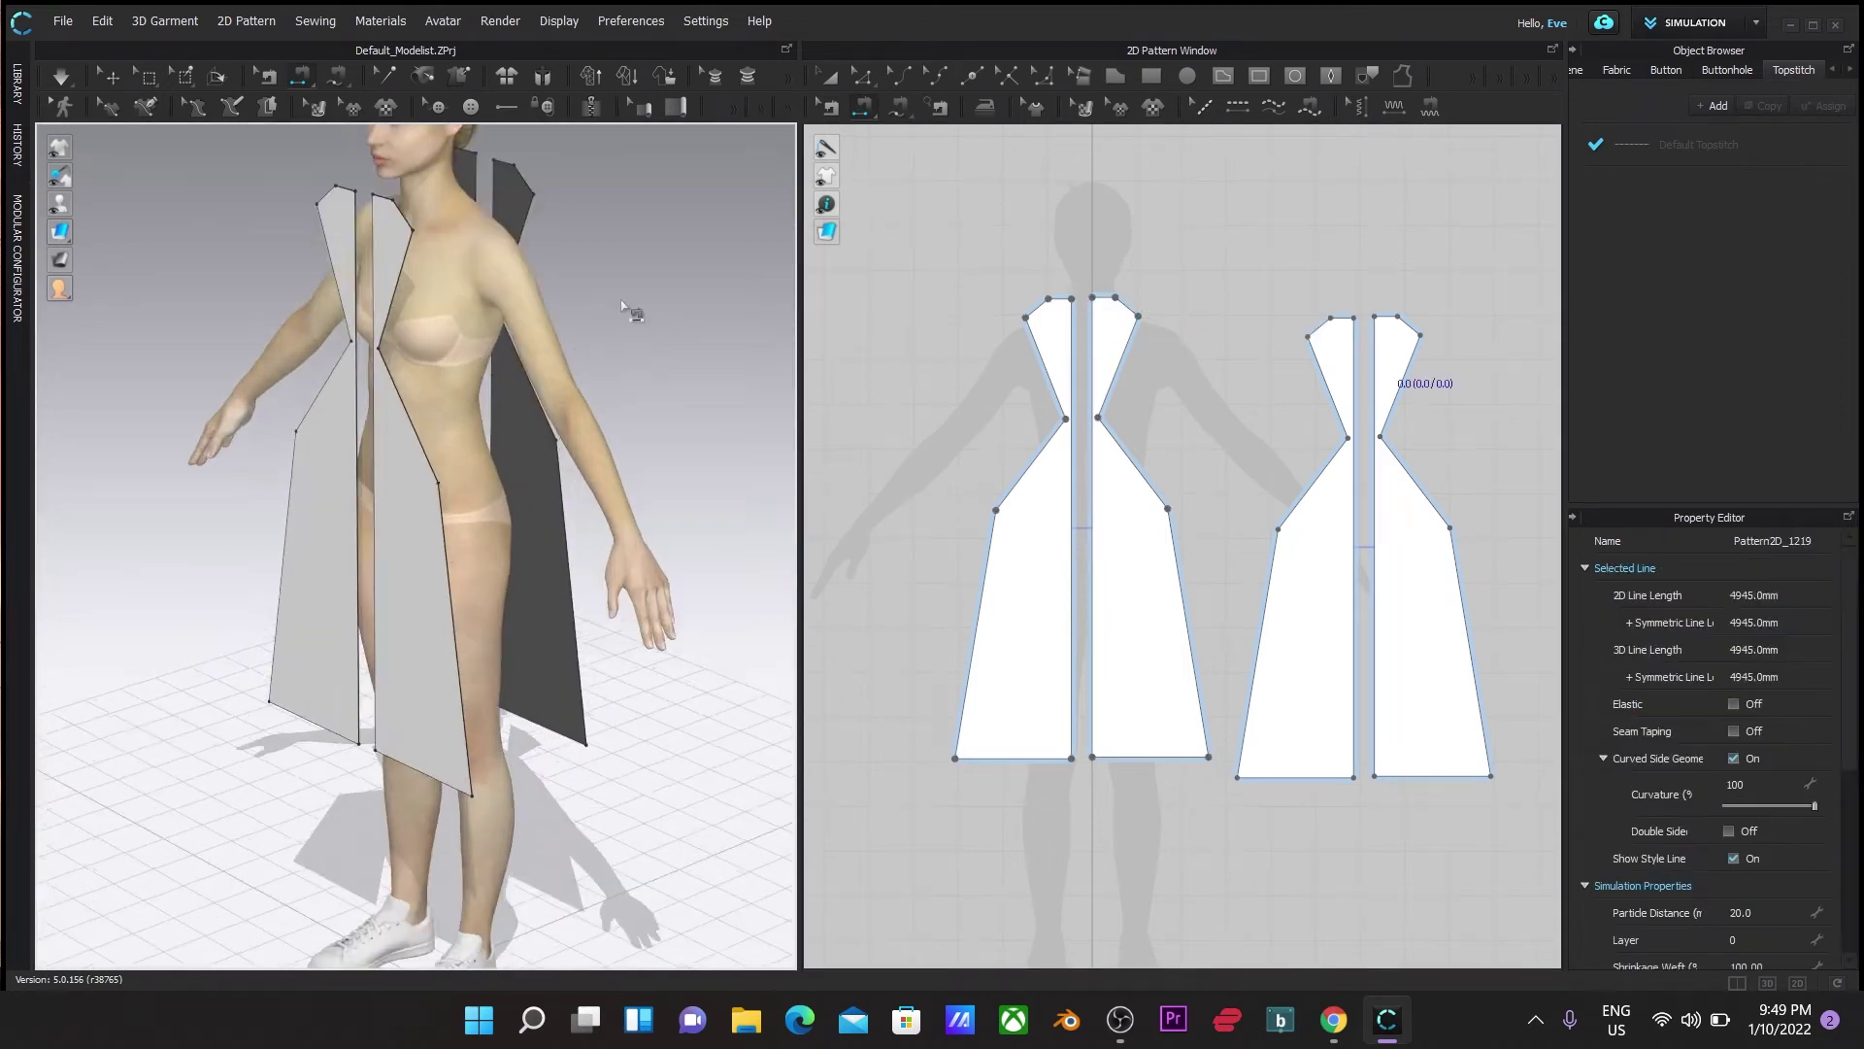
middle_click_drag(625, 303, 617, 510)
right_click_drag(617, 510, 610, 552)
left_click(361, 503)
left_click(1326, 327)
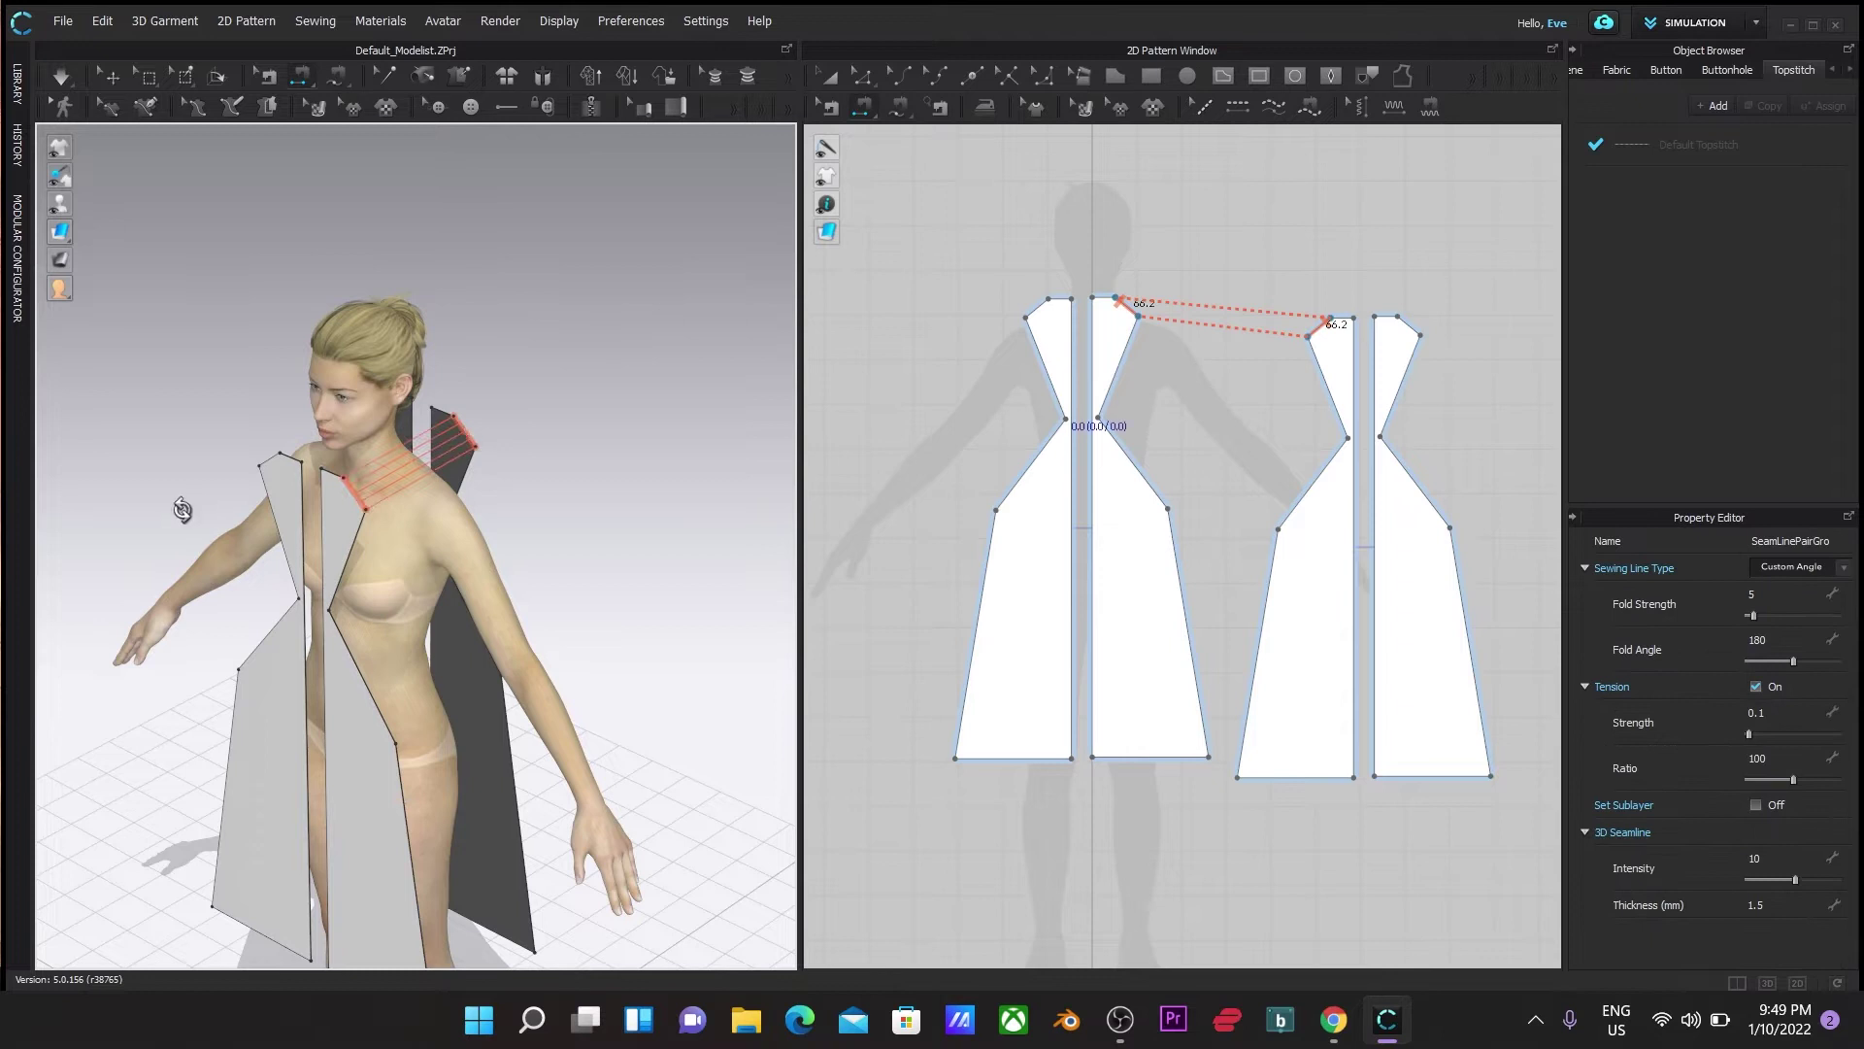
right_click_drag(175, 516, 274, 457)
left_click(341, 526)
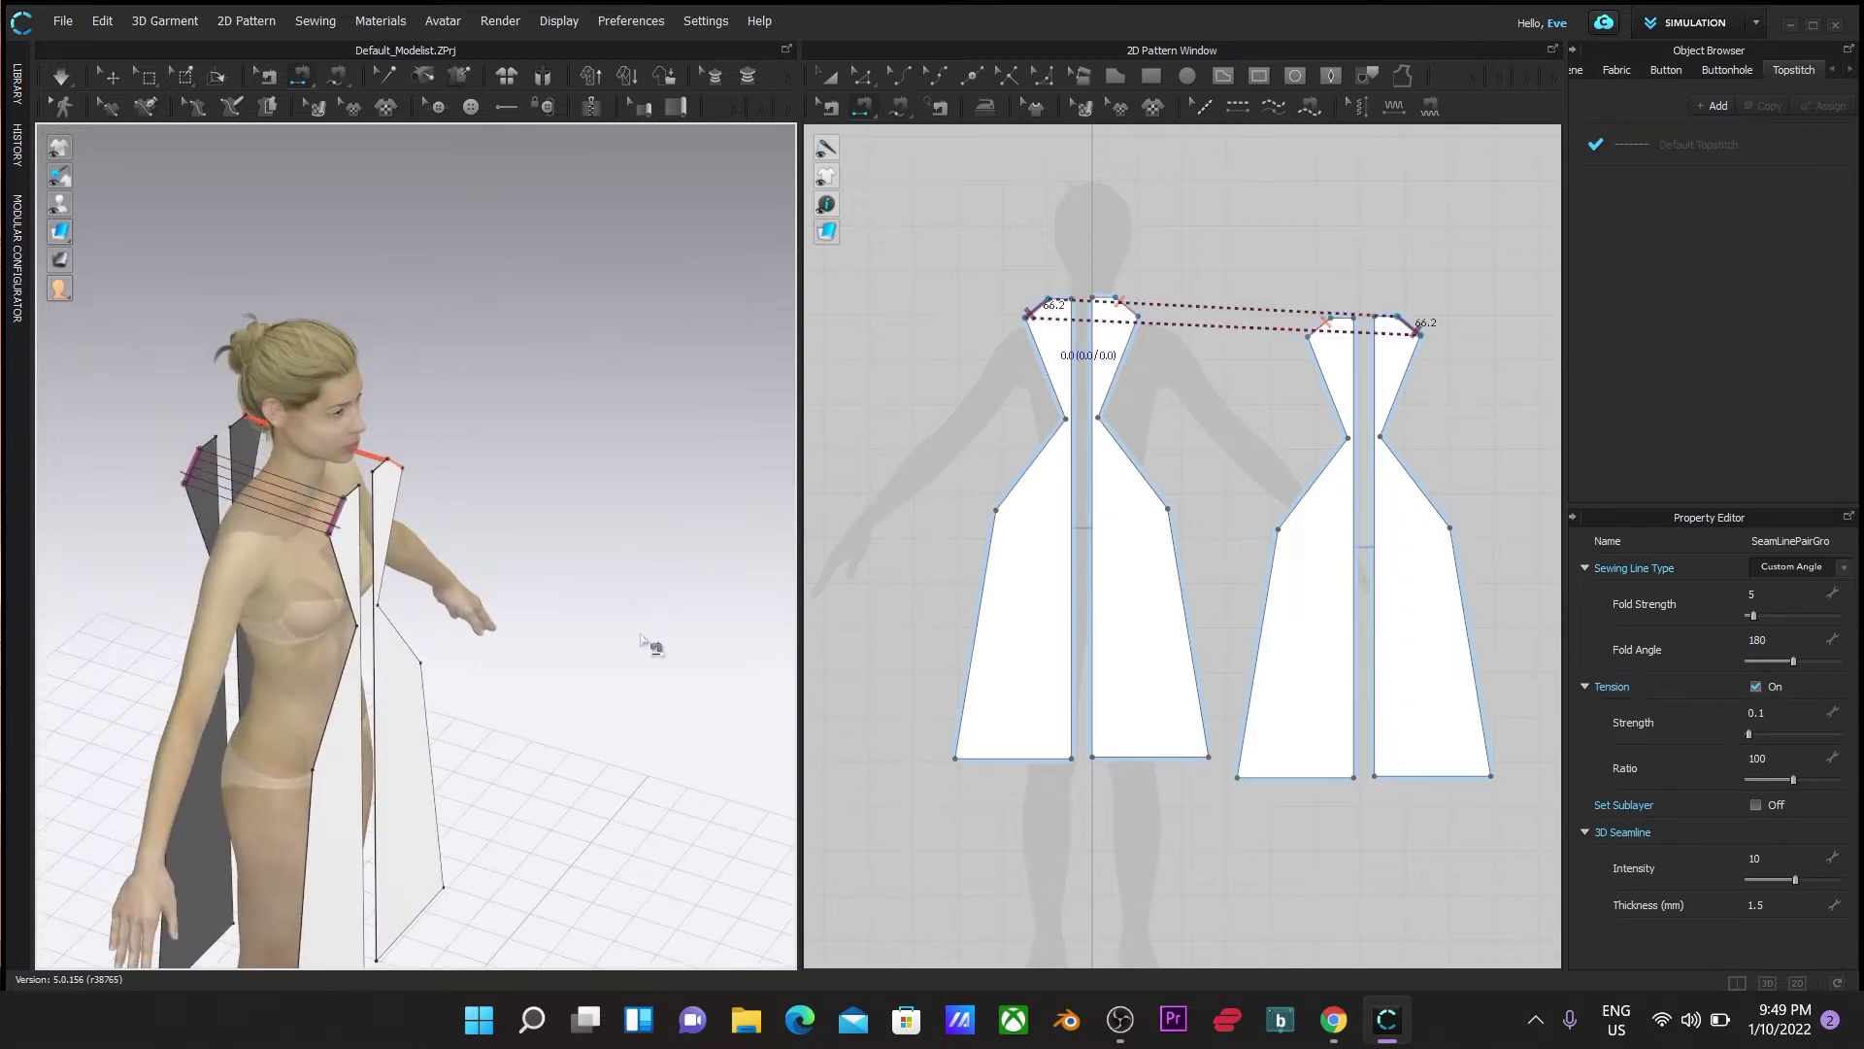
Sew the two front panels together along the centre front and the two back panels along the centre back
right_click_drag(640, 635, 539, 594)
left_click(400, 533)
left_click(425, 554)
right_click_drag(551, 754, 228, 821)
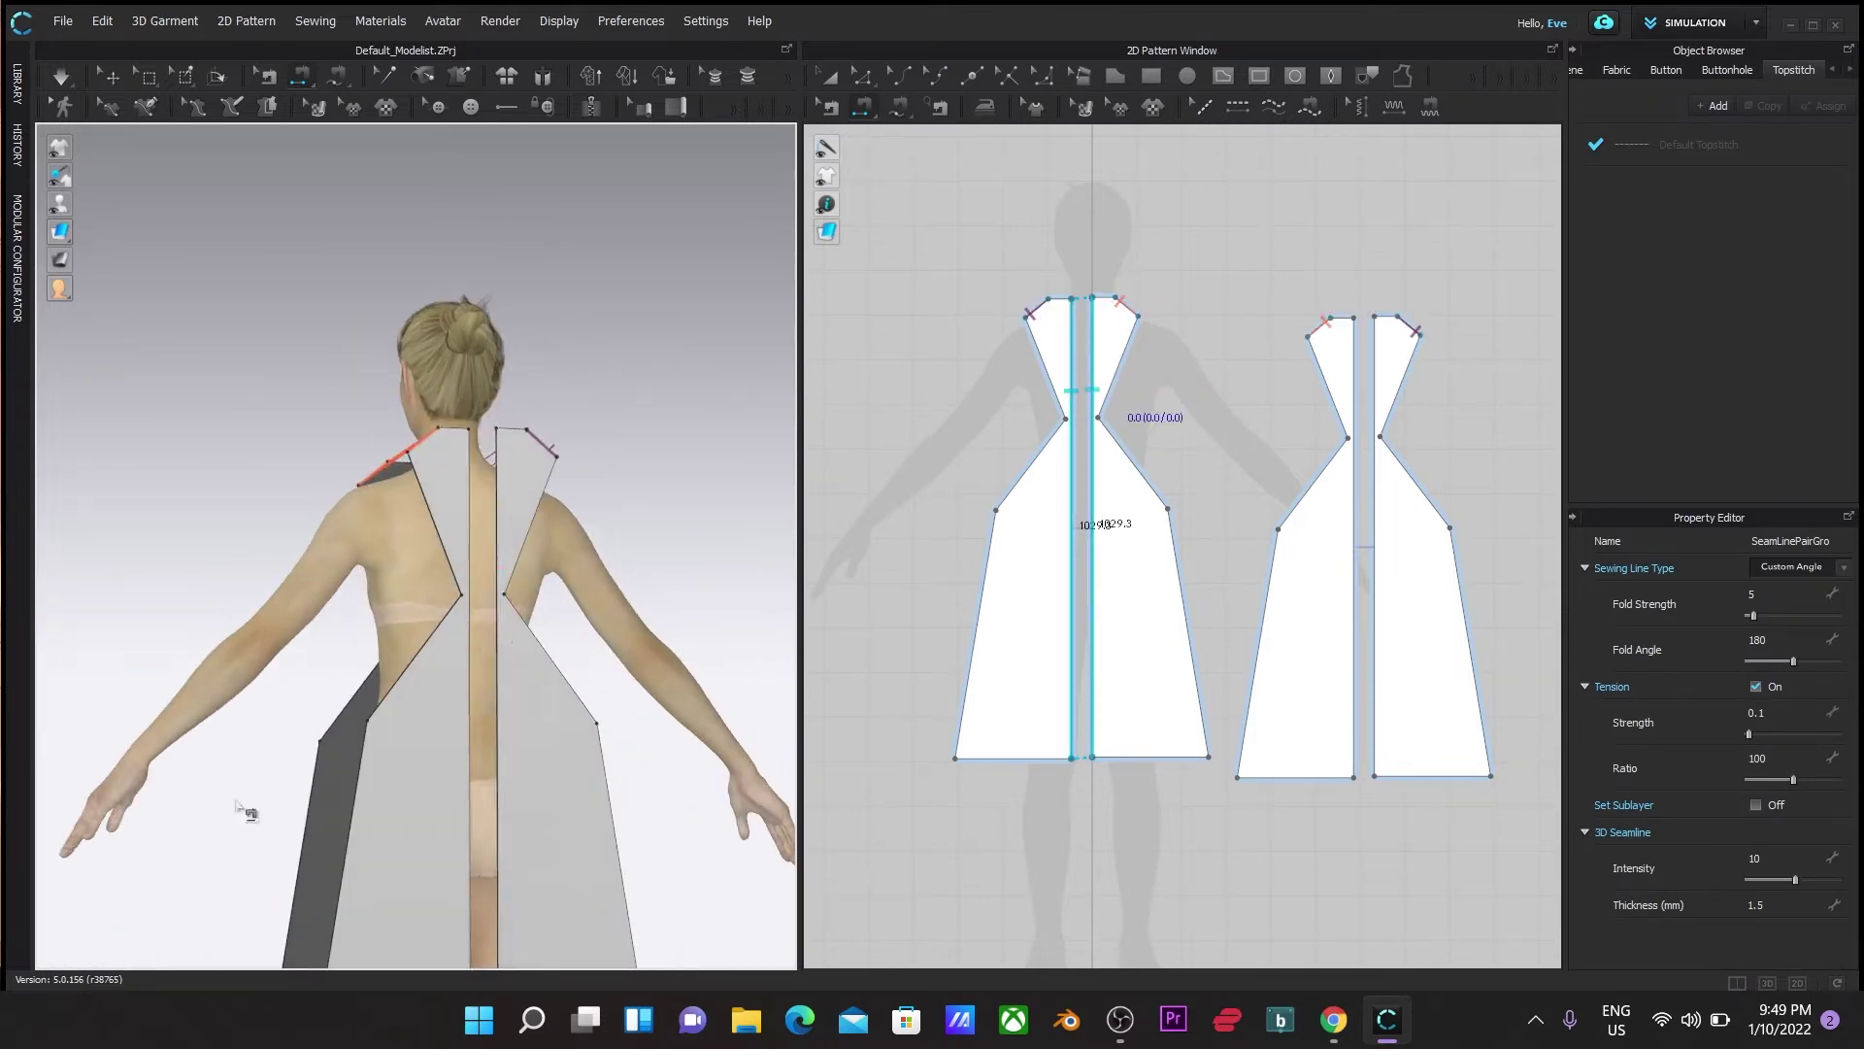
left_click(488, 515)
Sew the front and back skirt side edges together on both sides and simulate the dress on the avatar
right_click_drag(117, 732, 407, 607)
left_click(582, 714)
left_click(686, 720)
right_click_drag(233, 643, 360, 629)
left_click(248, 705)
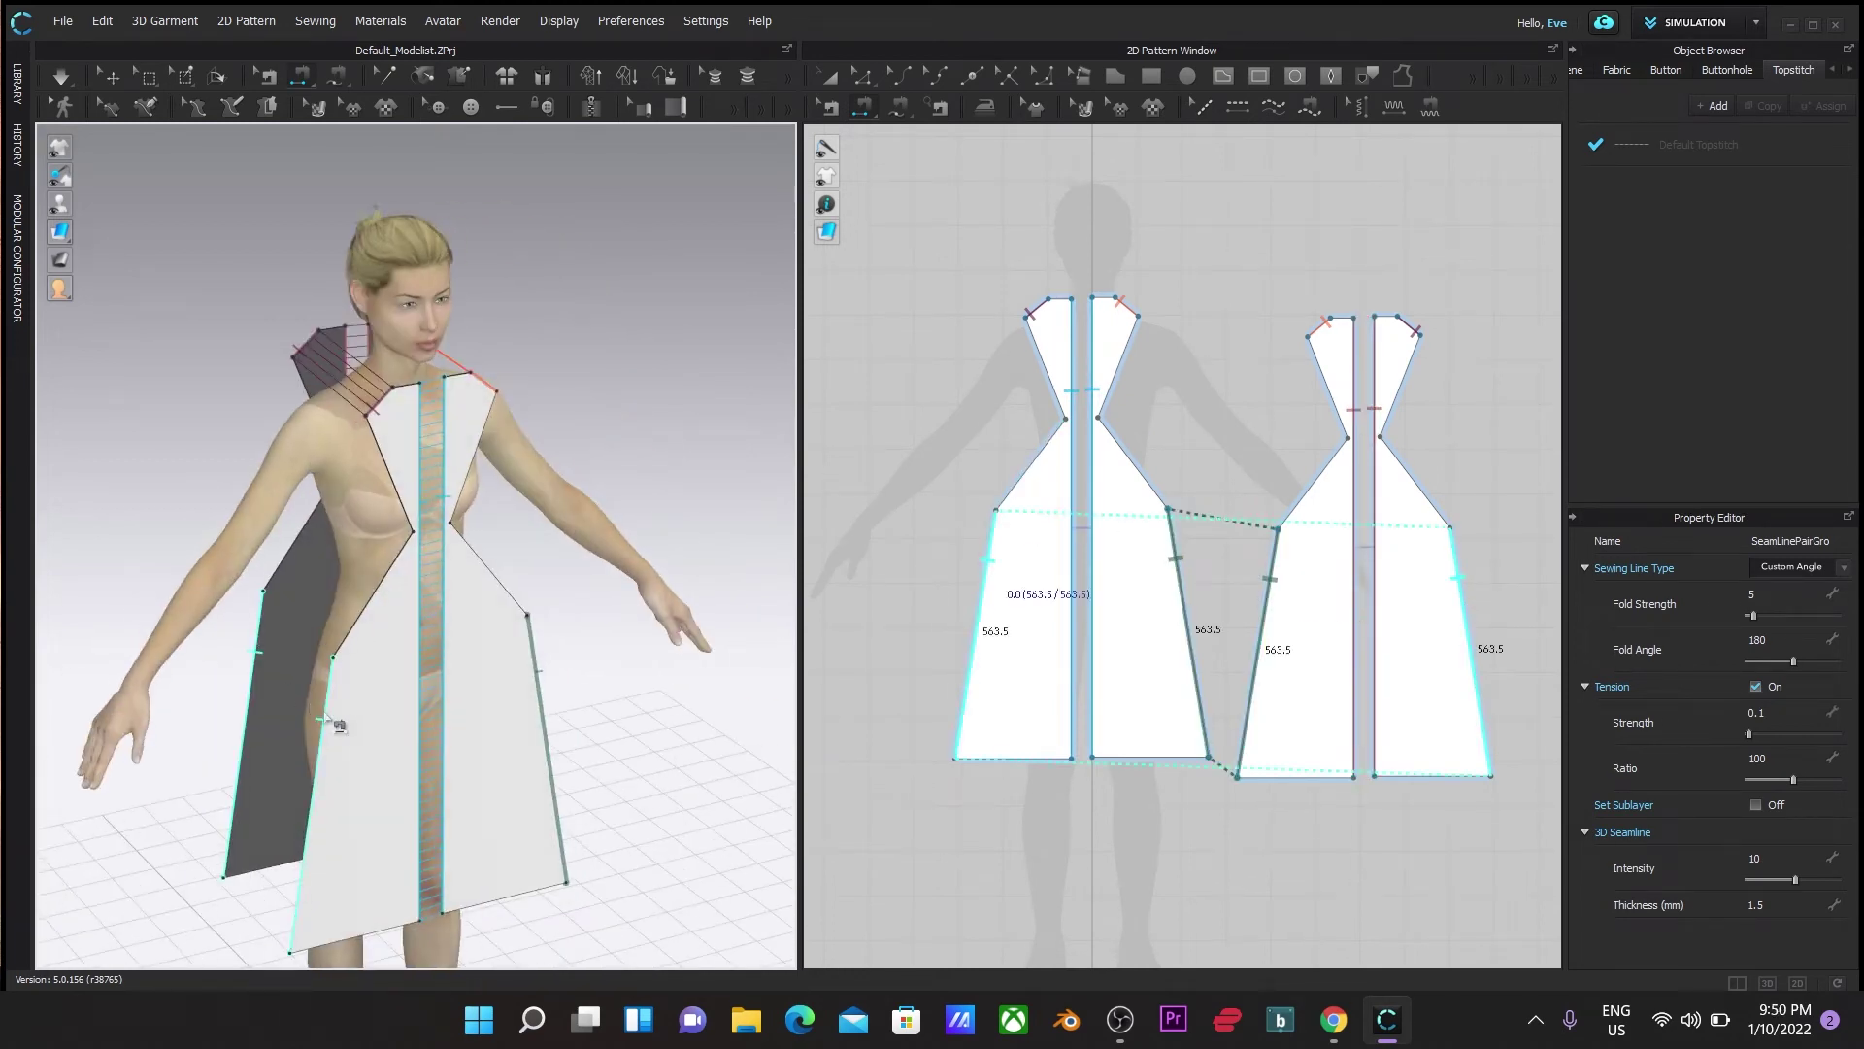
left_click(328, 721)
key("space")
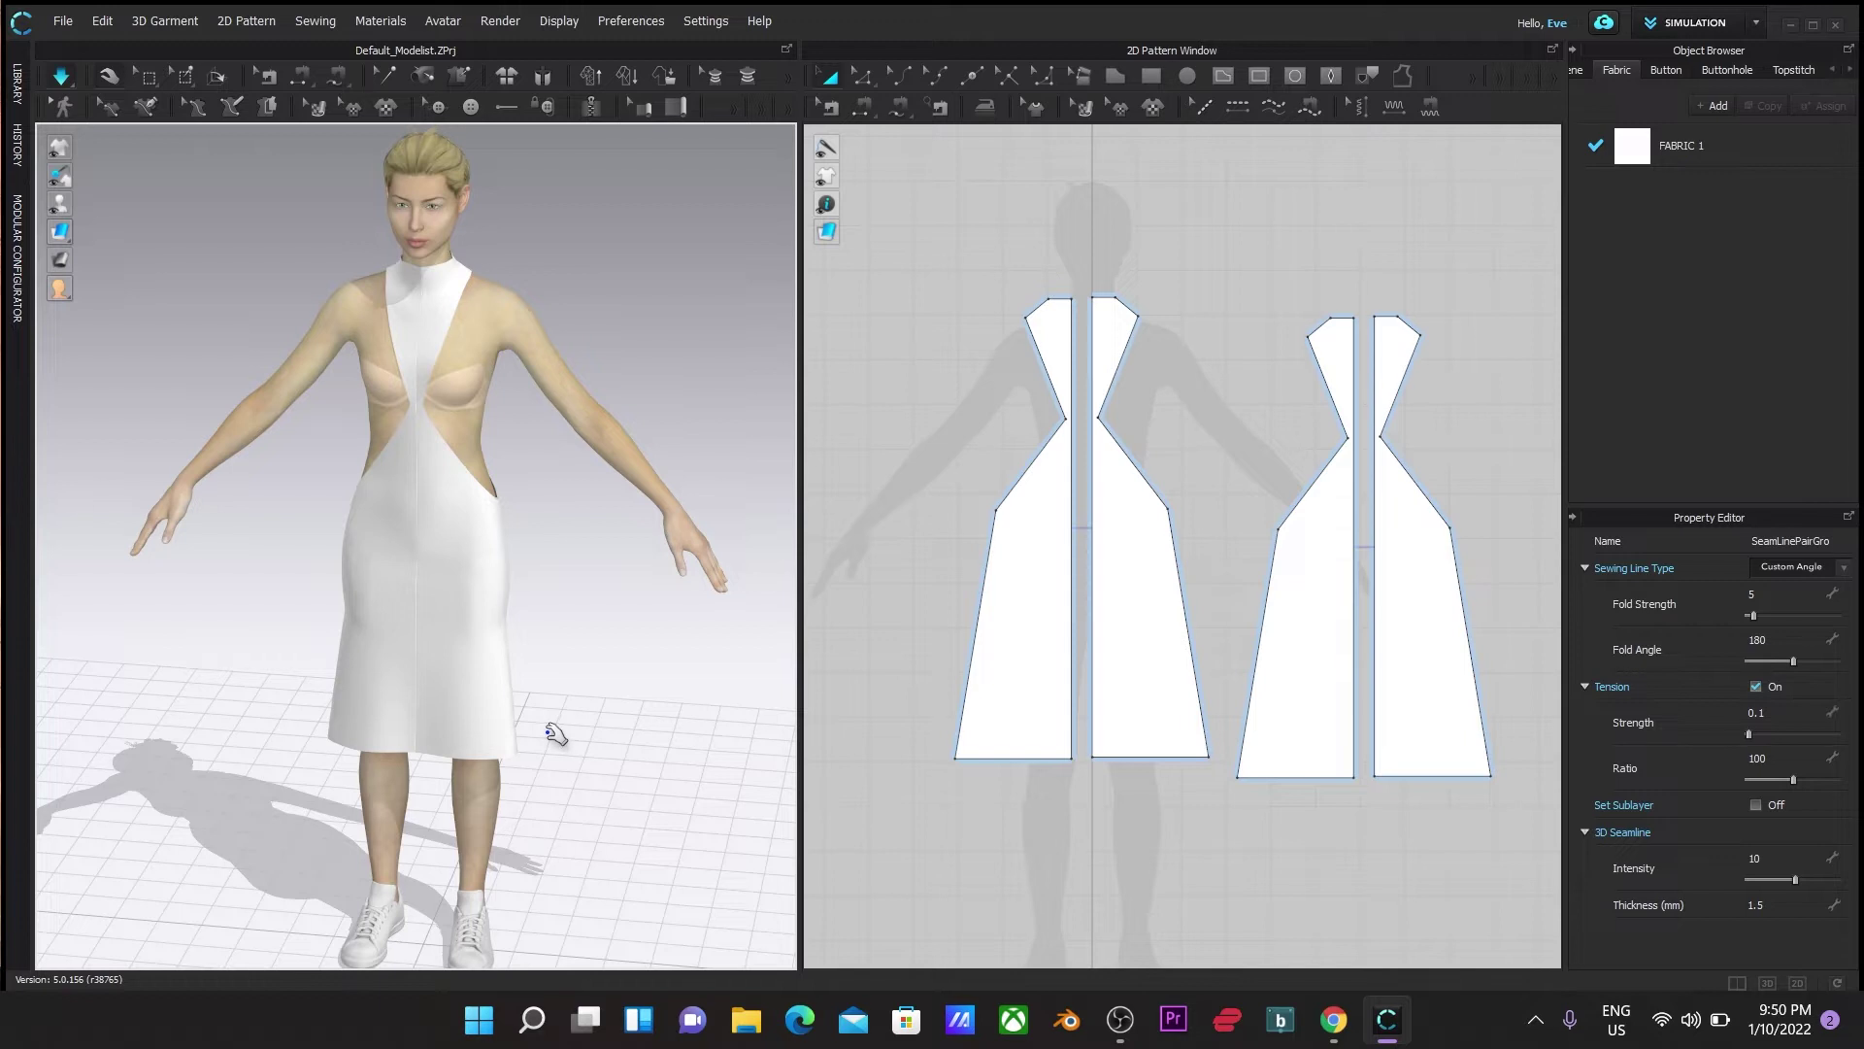
Draw a long horizontal rectangular strip pattern below the dress panels
scroll(549, 731, "down", 1)
scroll(1112, 750, "down", 2)
middle_click_drag(1104, 798, 959, 547)
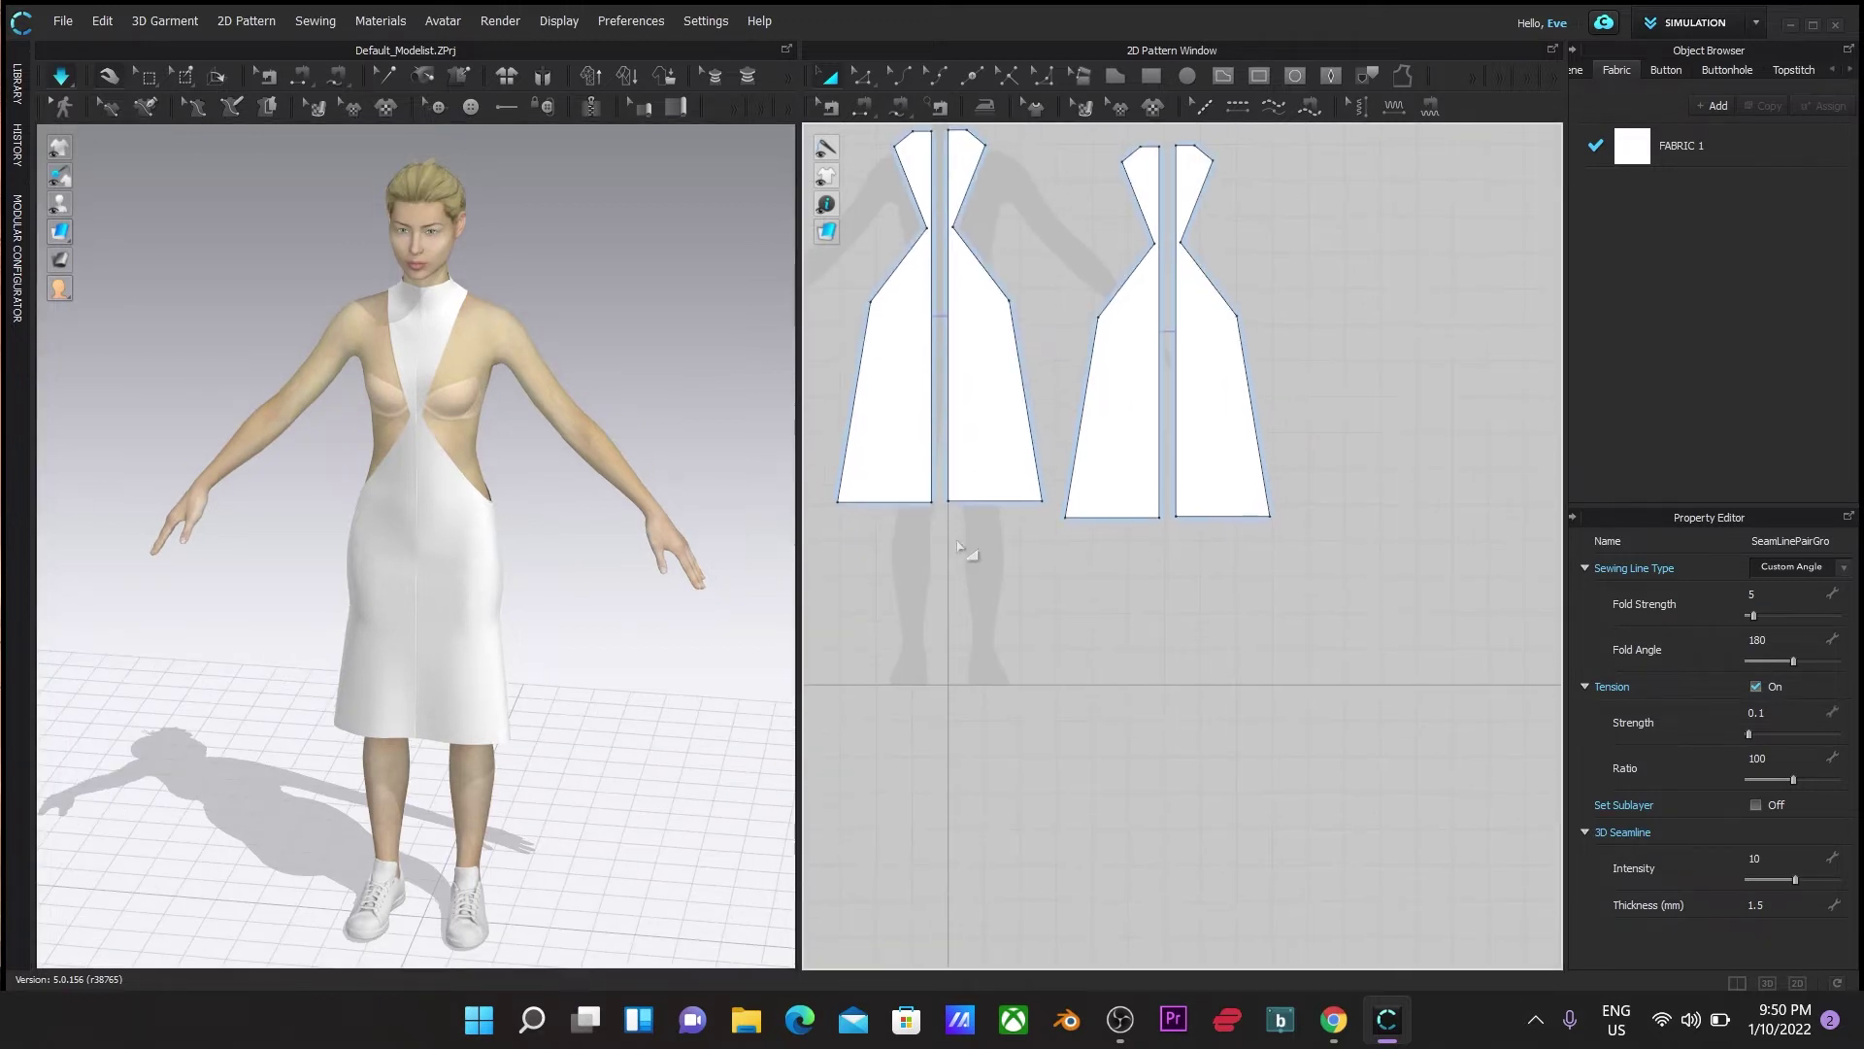
left_click(1151, 75)
left_click_drag(935, 713, 1360, 771)
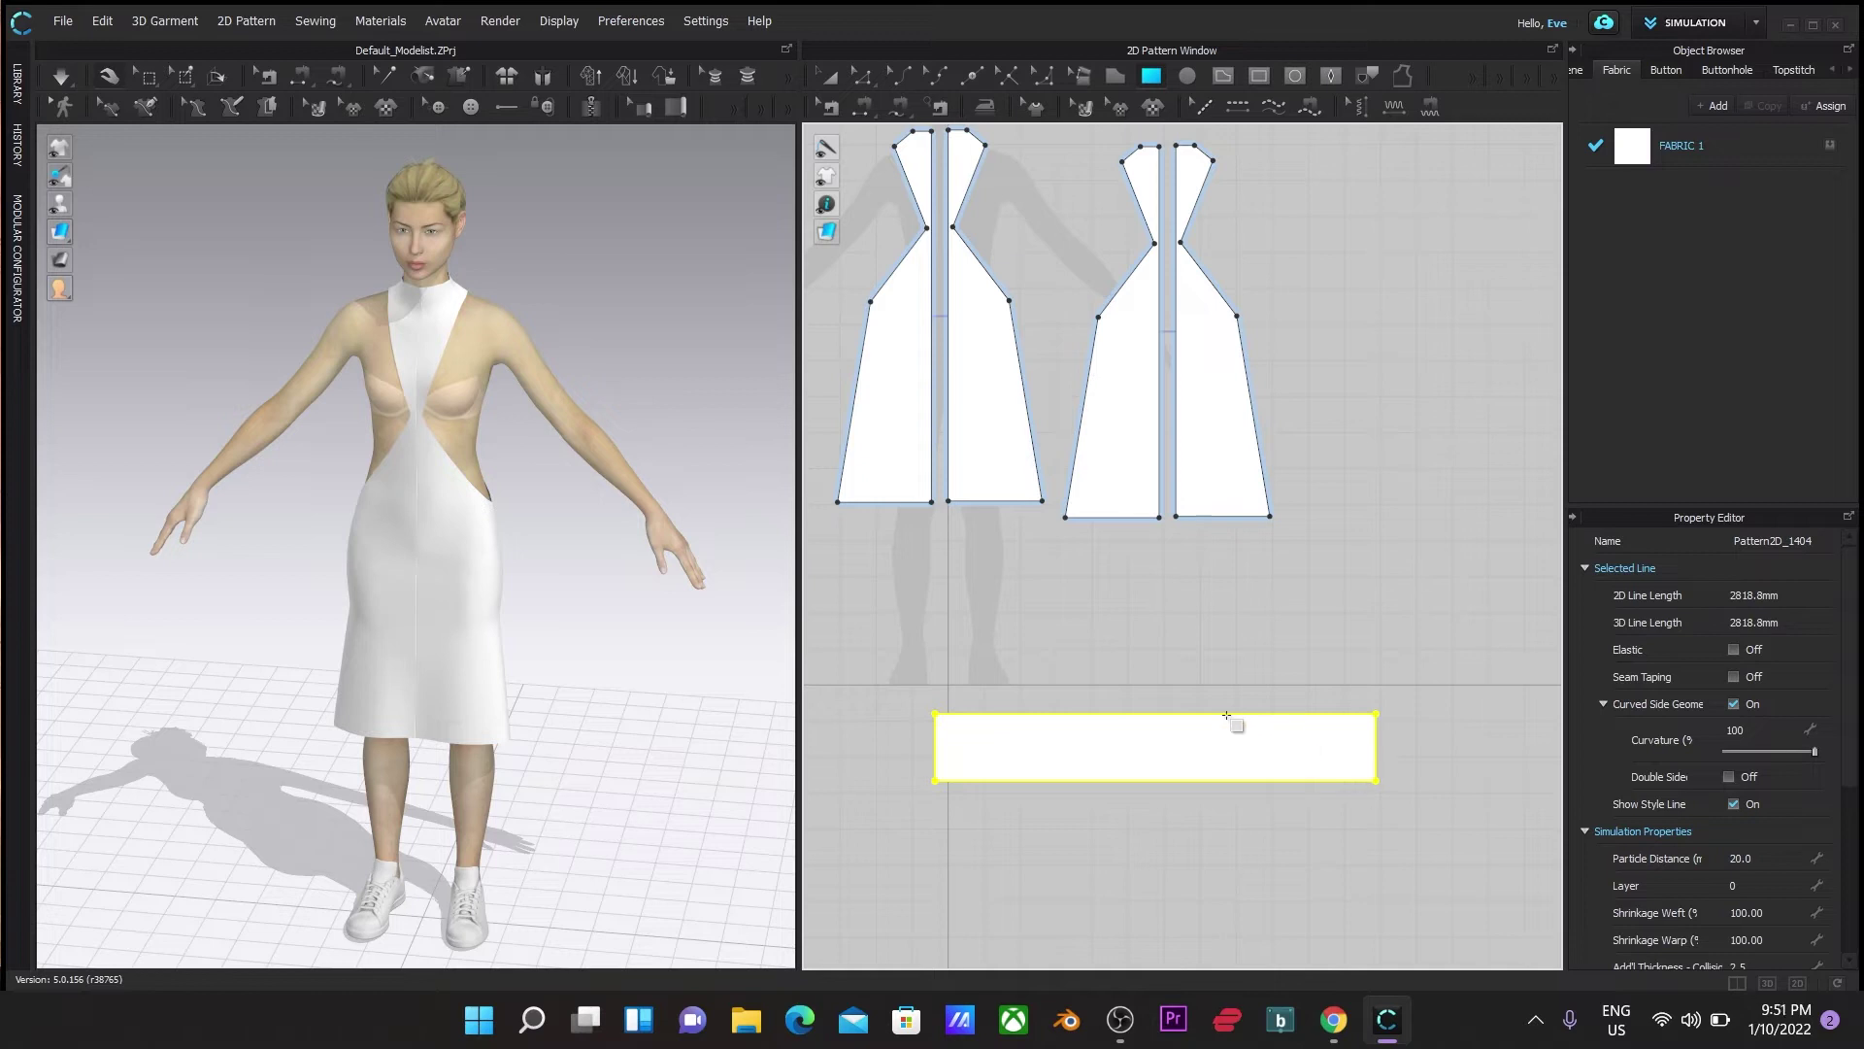
Raise the rectangular strip beside the avatar's body in 3D and paste a copy of its pattern
scroll(609, 686, "down", 3)
left_click_drag(592, 903, 560, 538)
right_click(1103, 753)
left_click(828, 77)
right_click(1114, 763)
left_click(1192, 106)
right_click(1205, 752)
left_click(1272, 134)
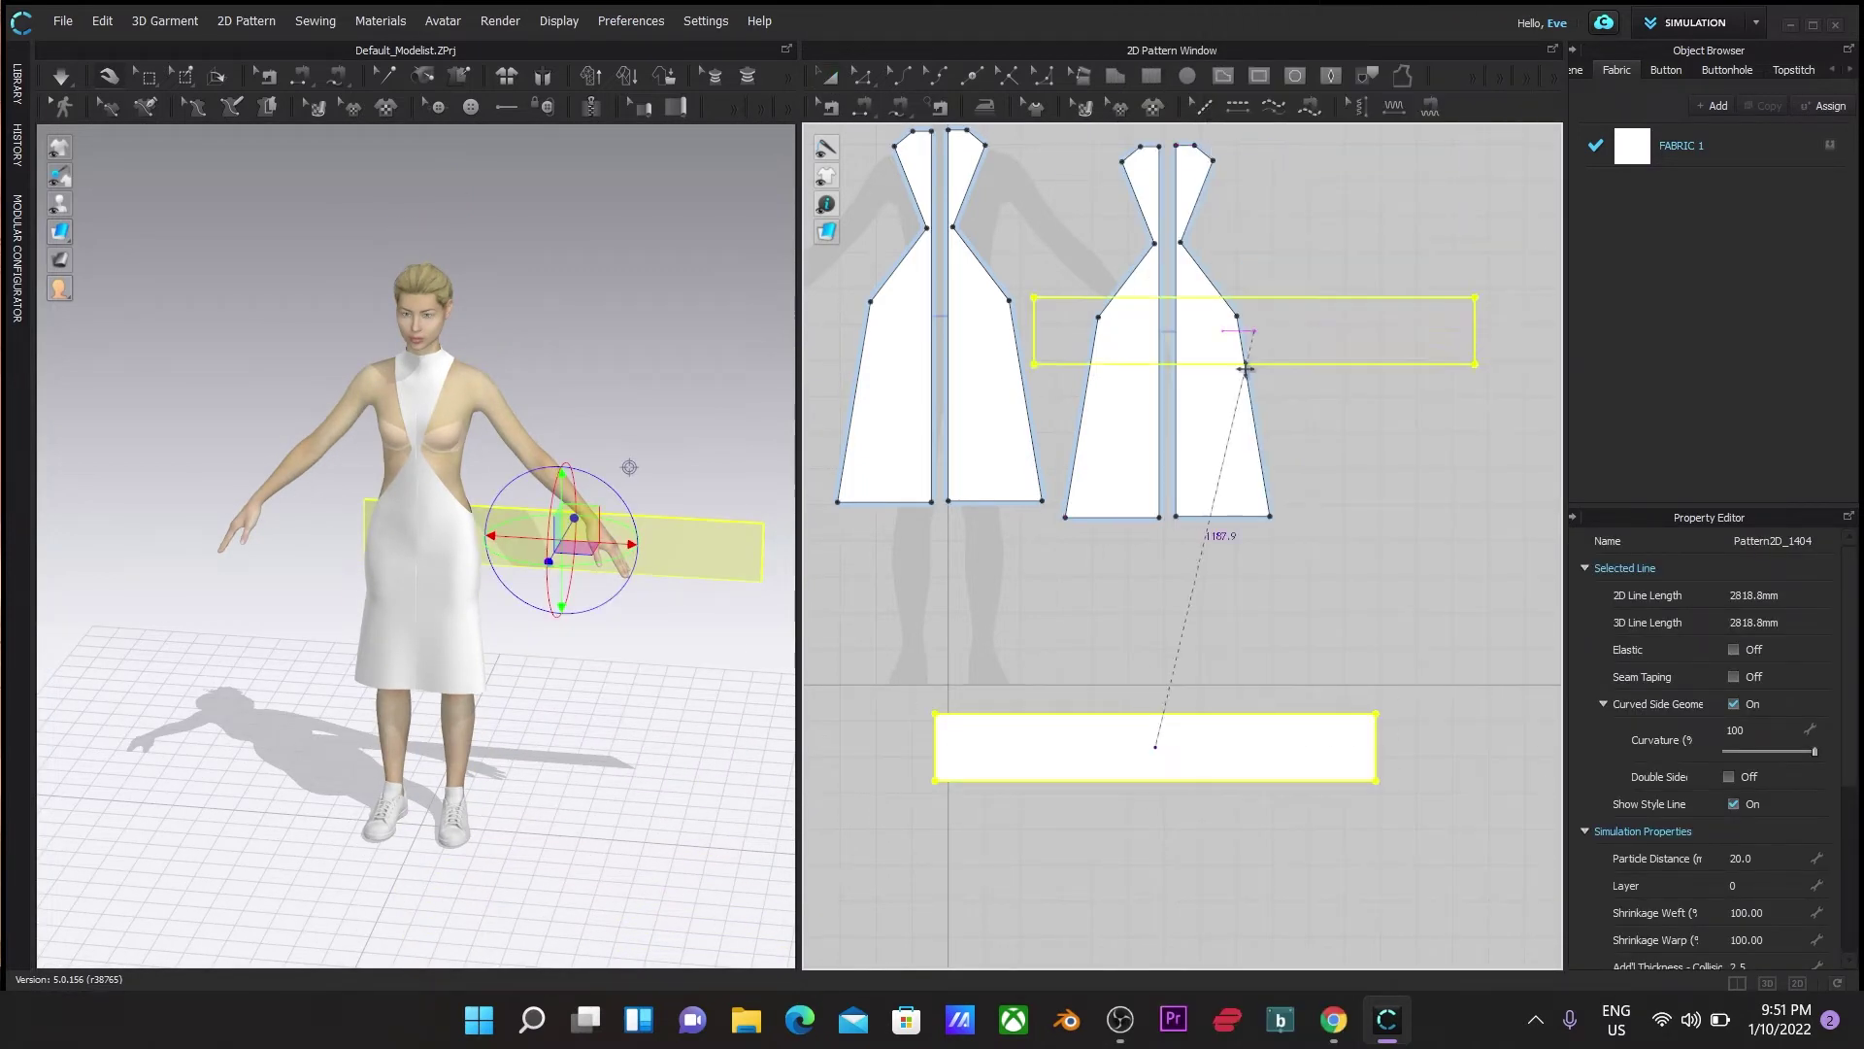
Move one strip in 3D and rotate it diagonally to run along the avatar's right arm
left_click(635, 719)
right_click_drag(644, 728, 484, 753)
left_click_drag(590, 563, 425, 494)
left_click_drag(584, 697, 426, 670)
right_click_drag(426, 670, 592, 712)
middle_click_drag(591, 706, 678, 695)
left_click_drag(488, 507, 282, 456)
left_click_drag(475, 289, 346, 371)
Rotate the other strip diagonally along the avatar's left arm and adjust both strips' positions over the shoulders
left_click(546, 697)
left_click_drag(477, 685, 573, 765)
left_click_drag(568, 677, 639, 432)
right_click_drag(627, 772, 404, 791)
left_click_drag(627, 611, 693, 622)
right_click_drag(369, 701, 561, 709)
left_click_drag(194, 452, 212, 519)
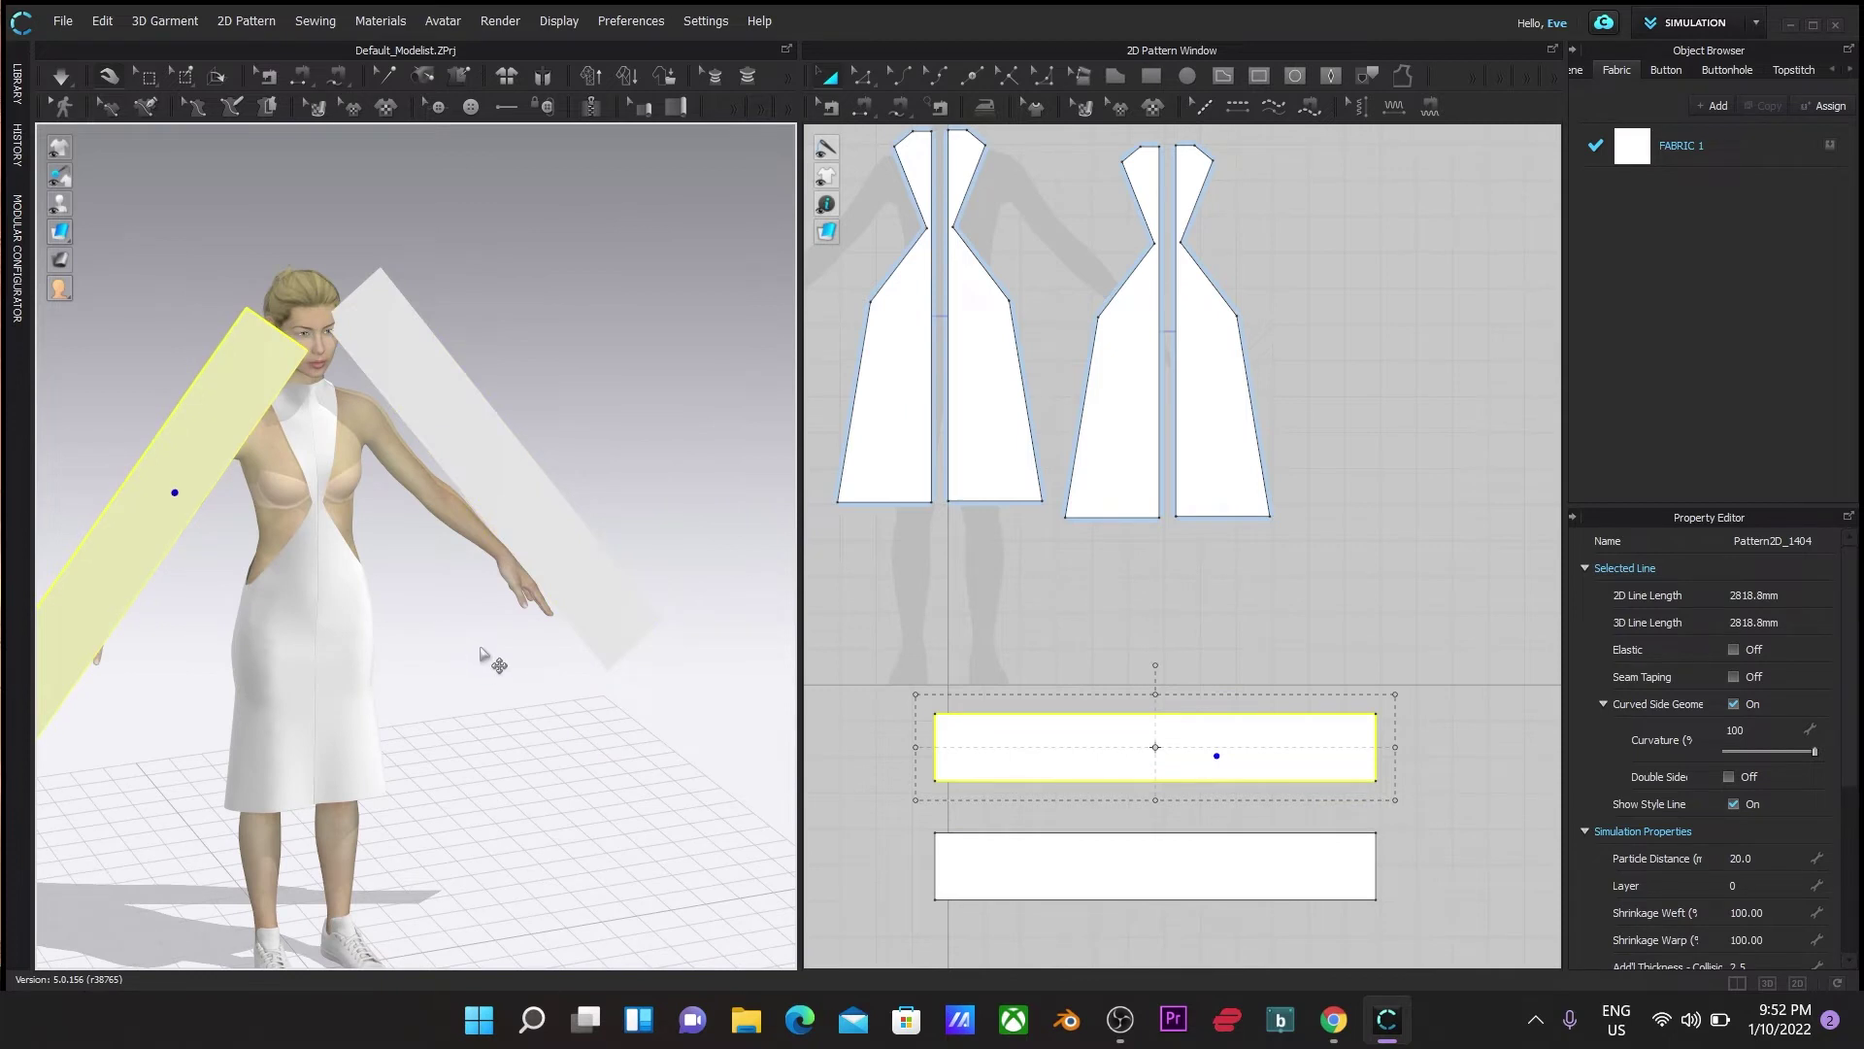
Try a Uniform Split on the left-arm strip's body-side long edge and add a split point near that edge's middle
right_click_drag(850, 657, 866, 749)
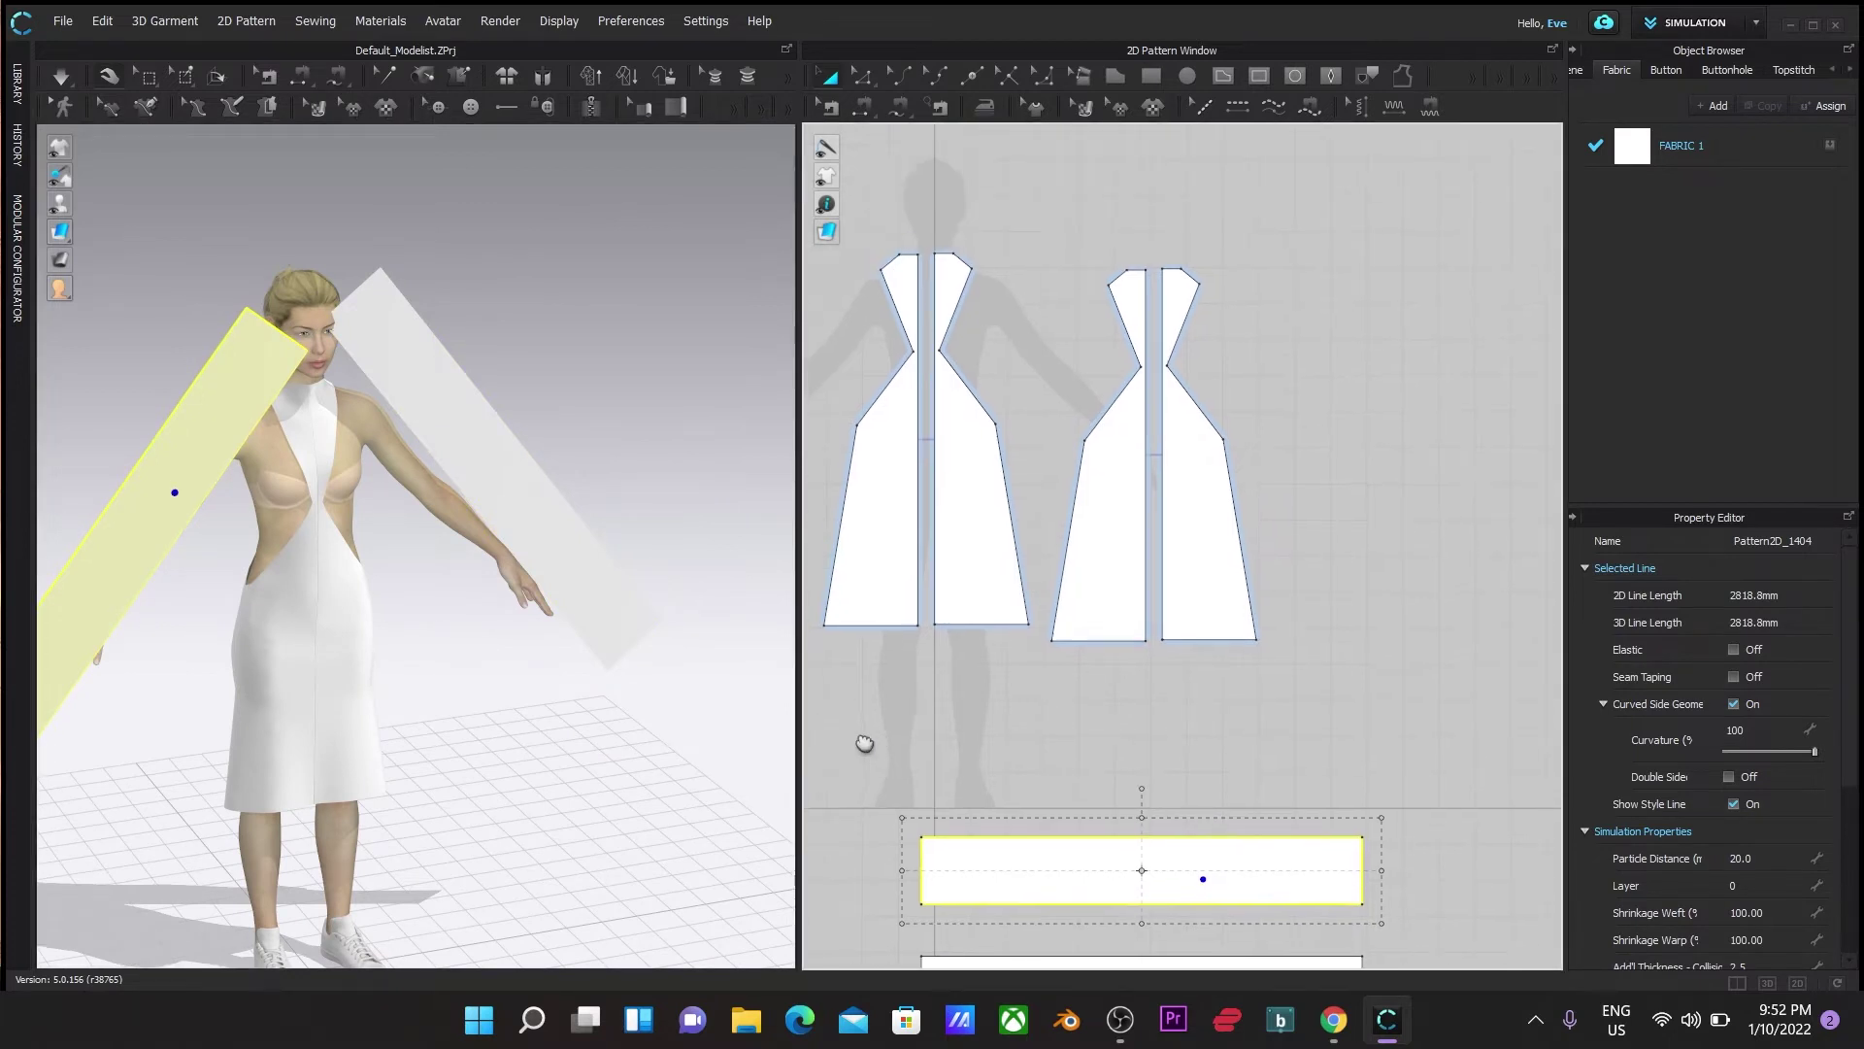
left_click(458, 481)
right_click_drag(1165, 866, 1094, 770)
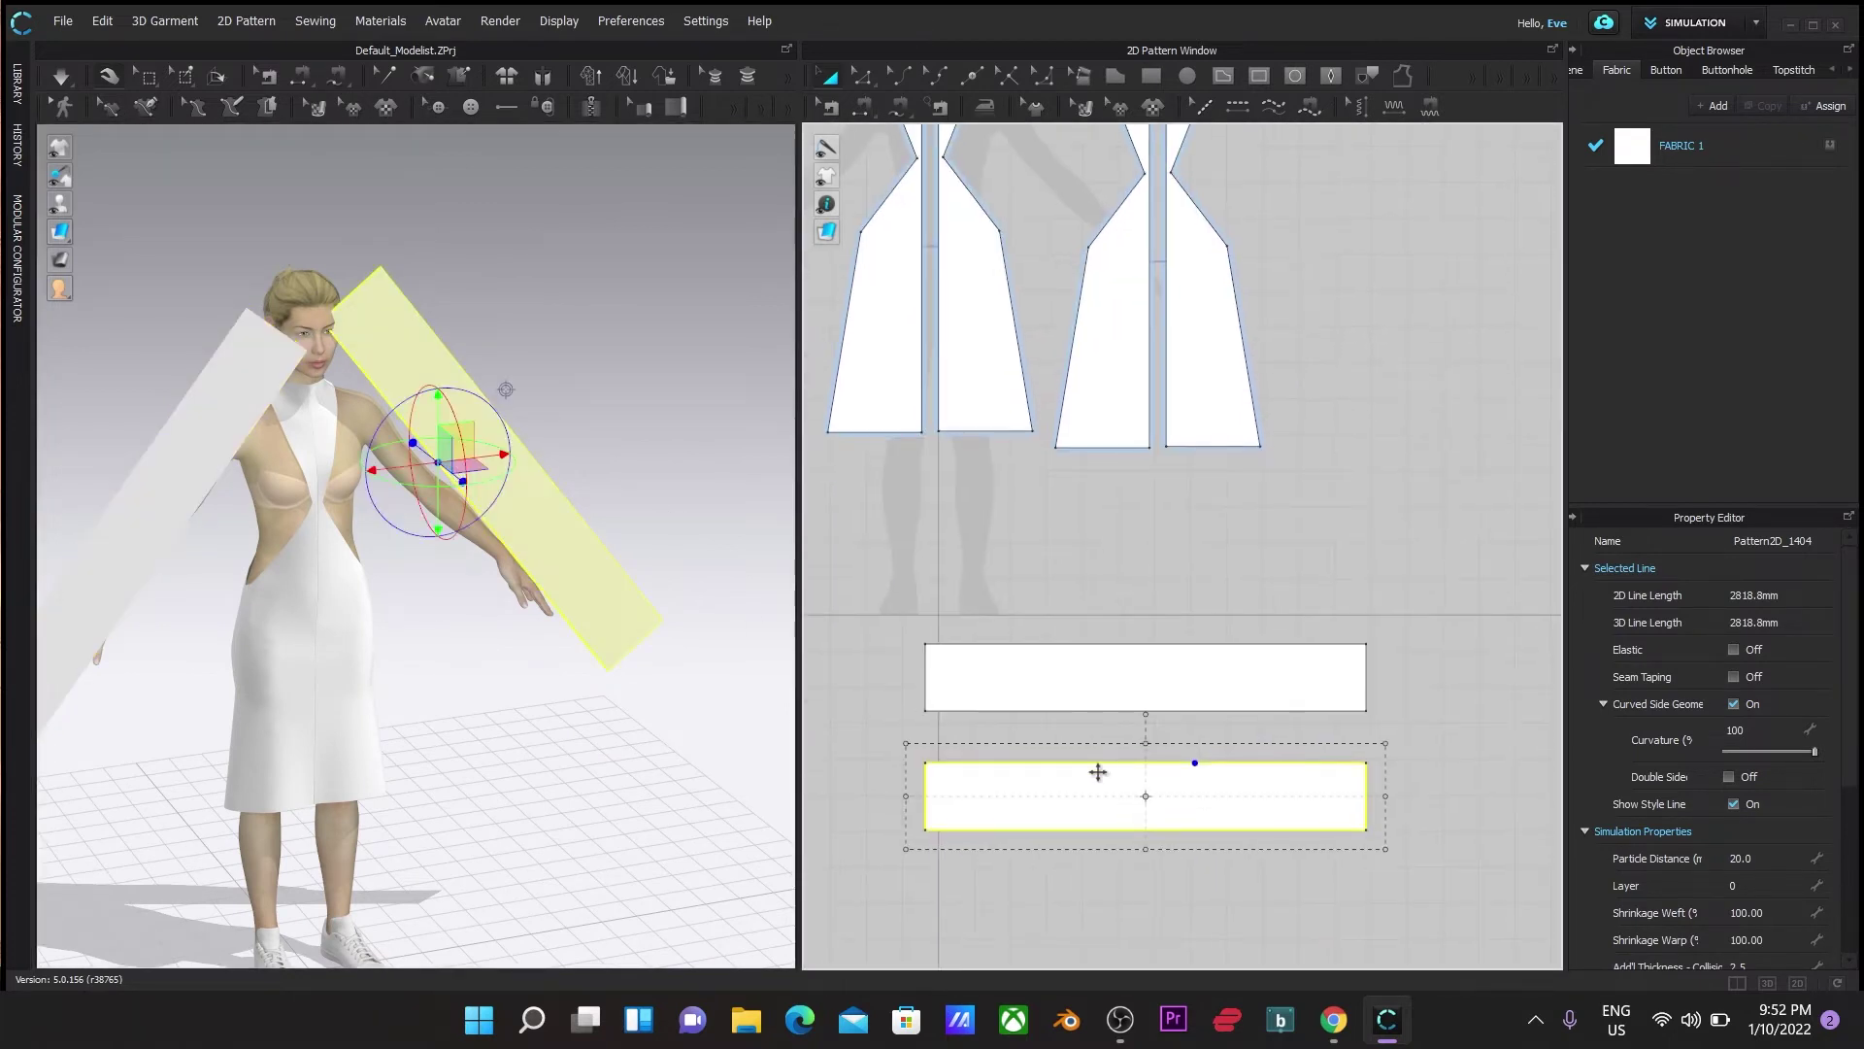
left_click(977, 76)
right_click(1125, 763)
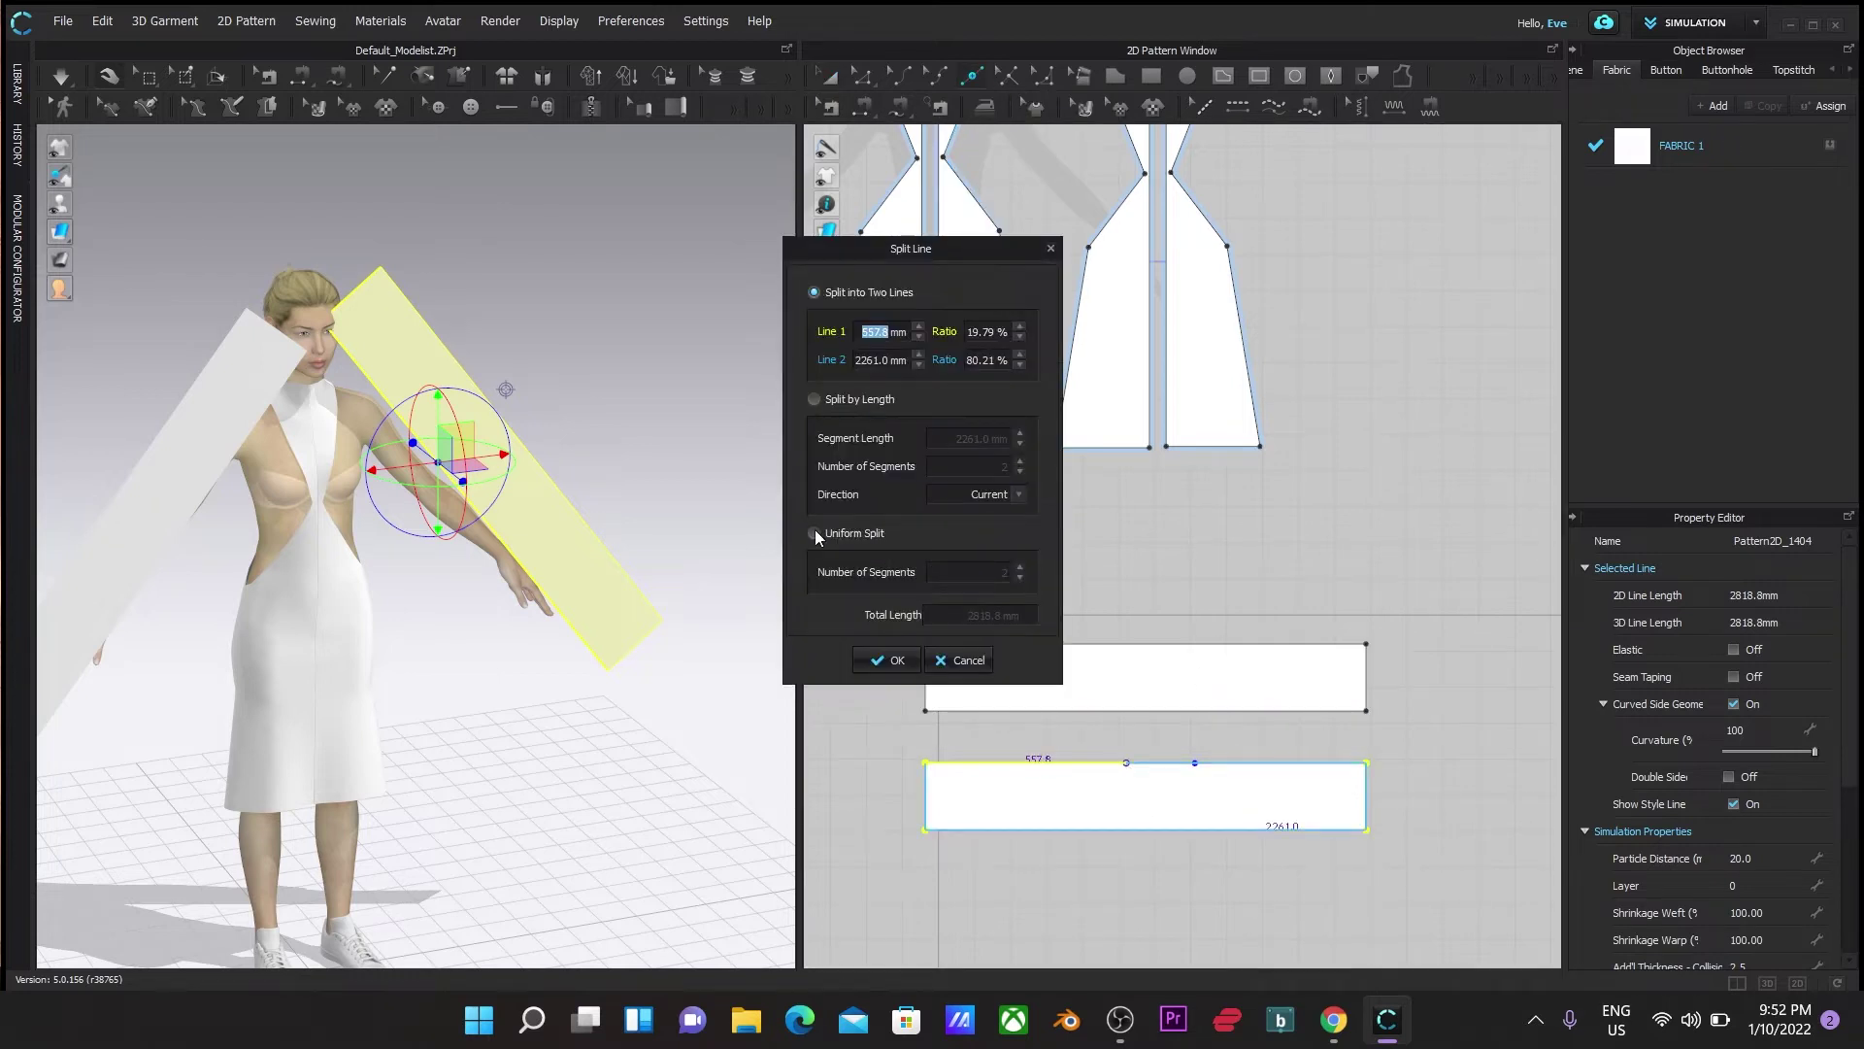
left_click(814, 533)
left_click(888, 658)
key("Return")
key("Return")
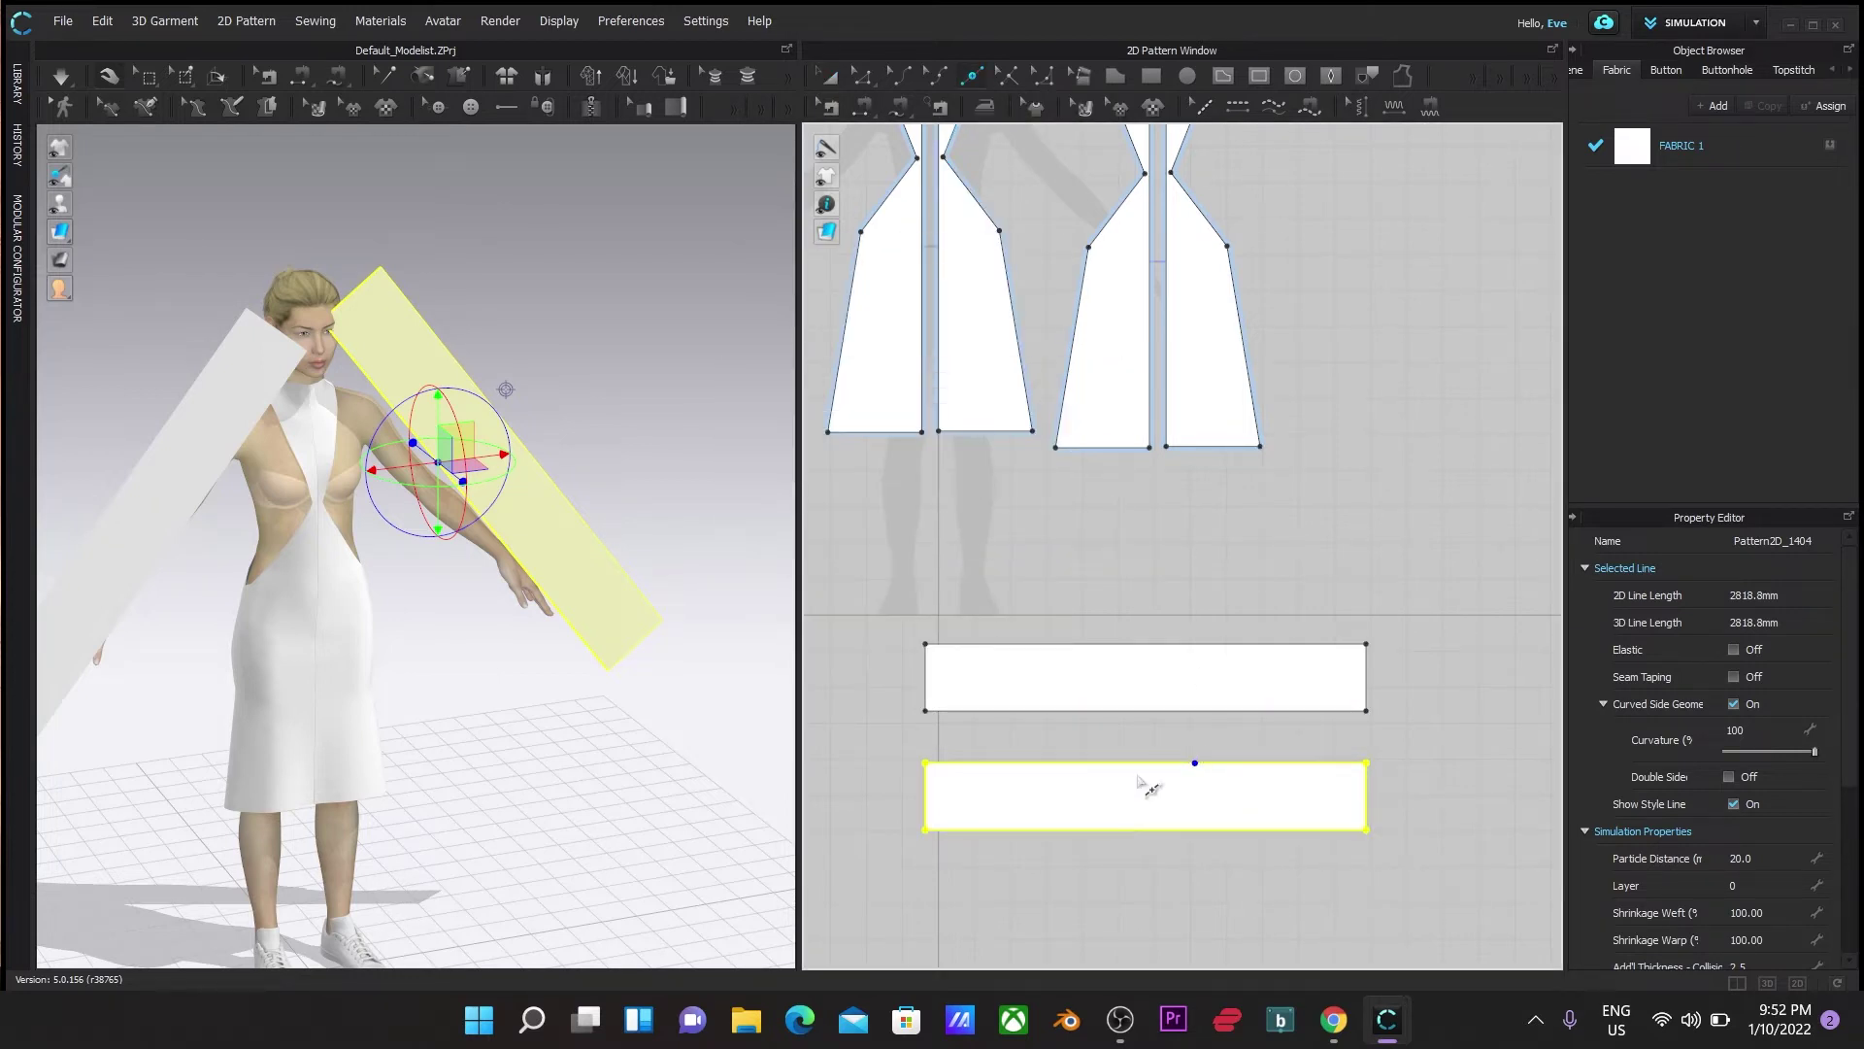
left_click(1136, 766)
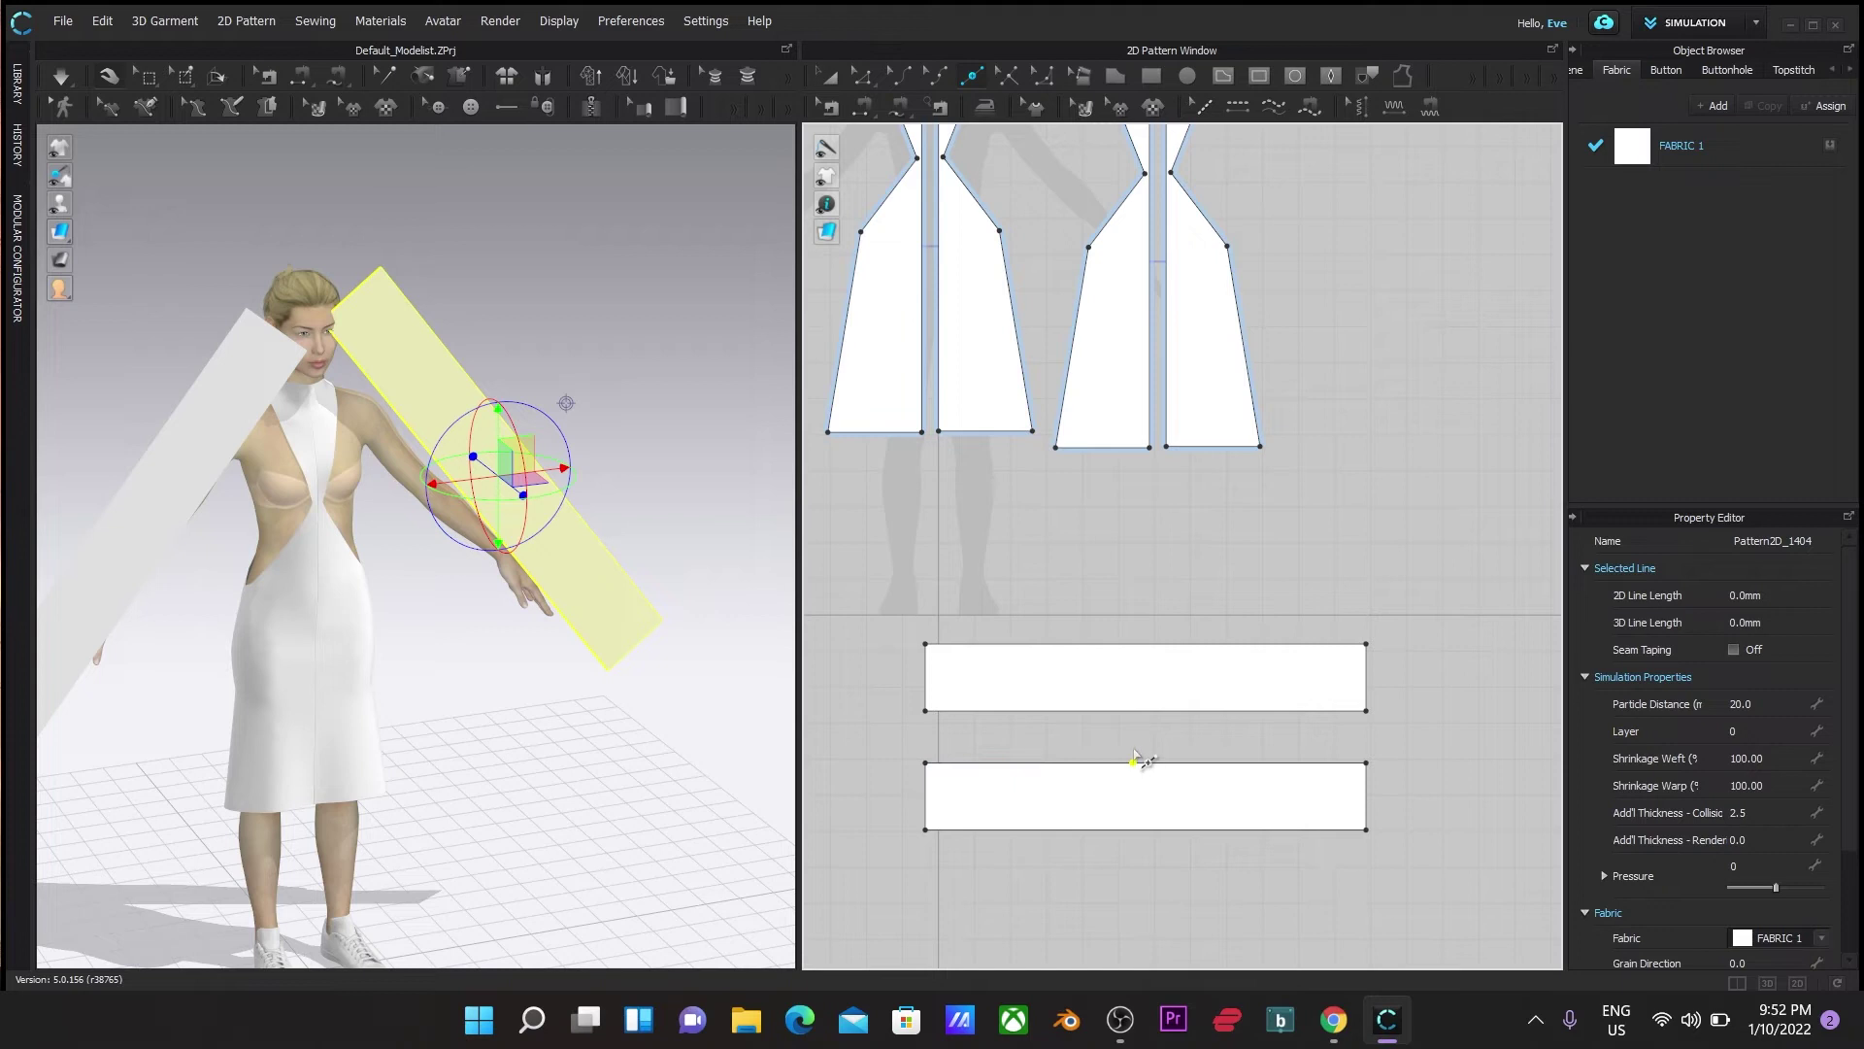
Try a Uniform Split on the right-arm strip's body-side long edge and add a split point near that edge's middle
left_click(184, 508)
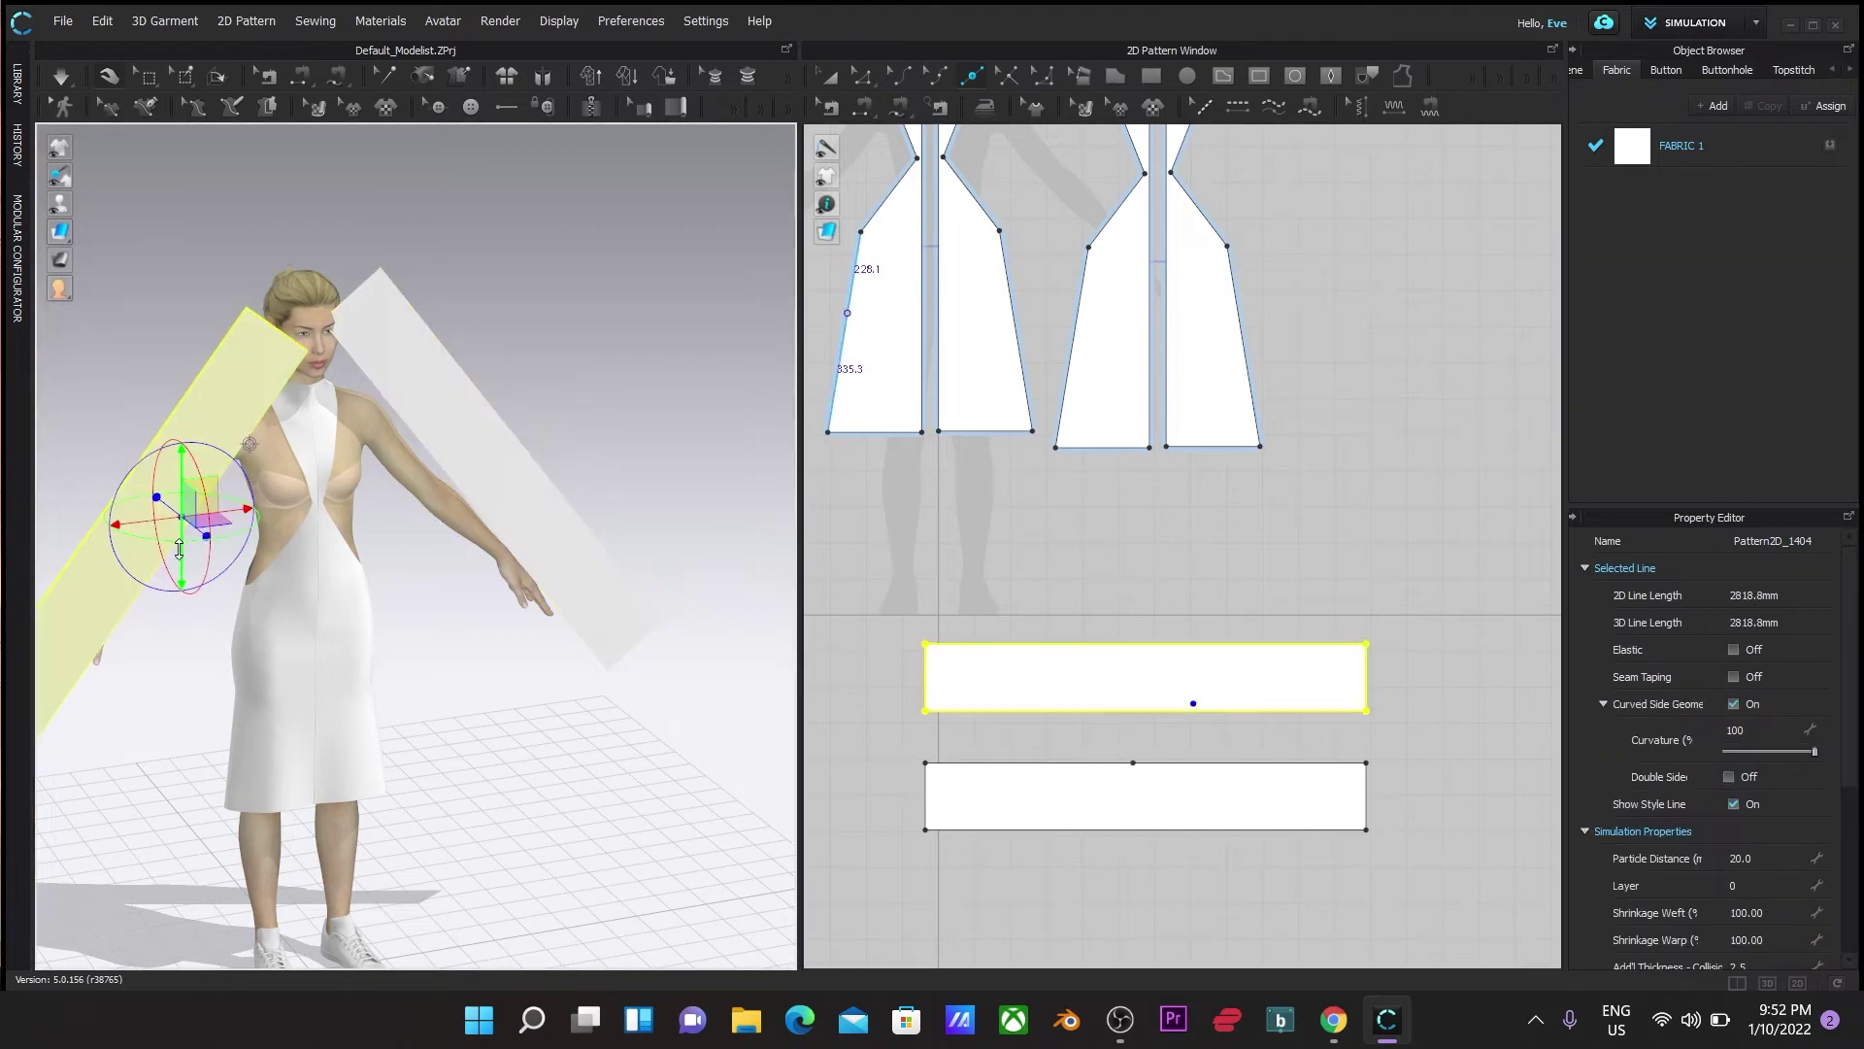
right_click(1139, 714)
left_click(817, 530)
left_click(882, 652)
left_click(923, 531)
left_click(923, 531)
left_click(1137, 714)
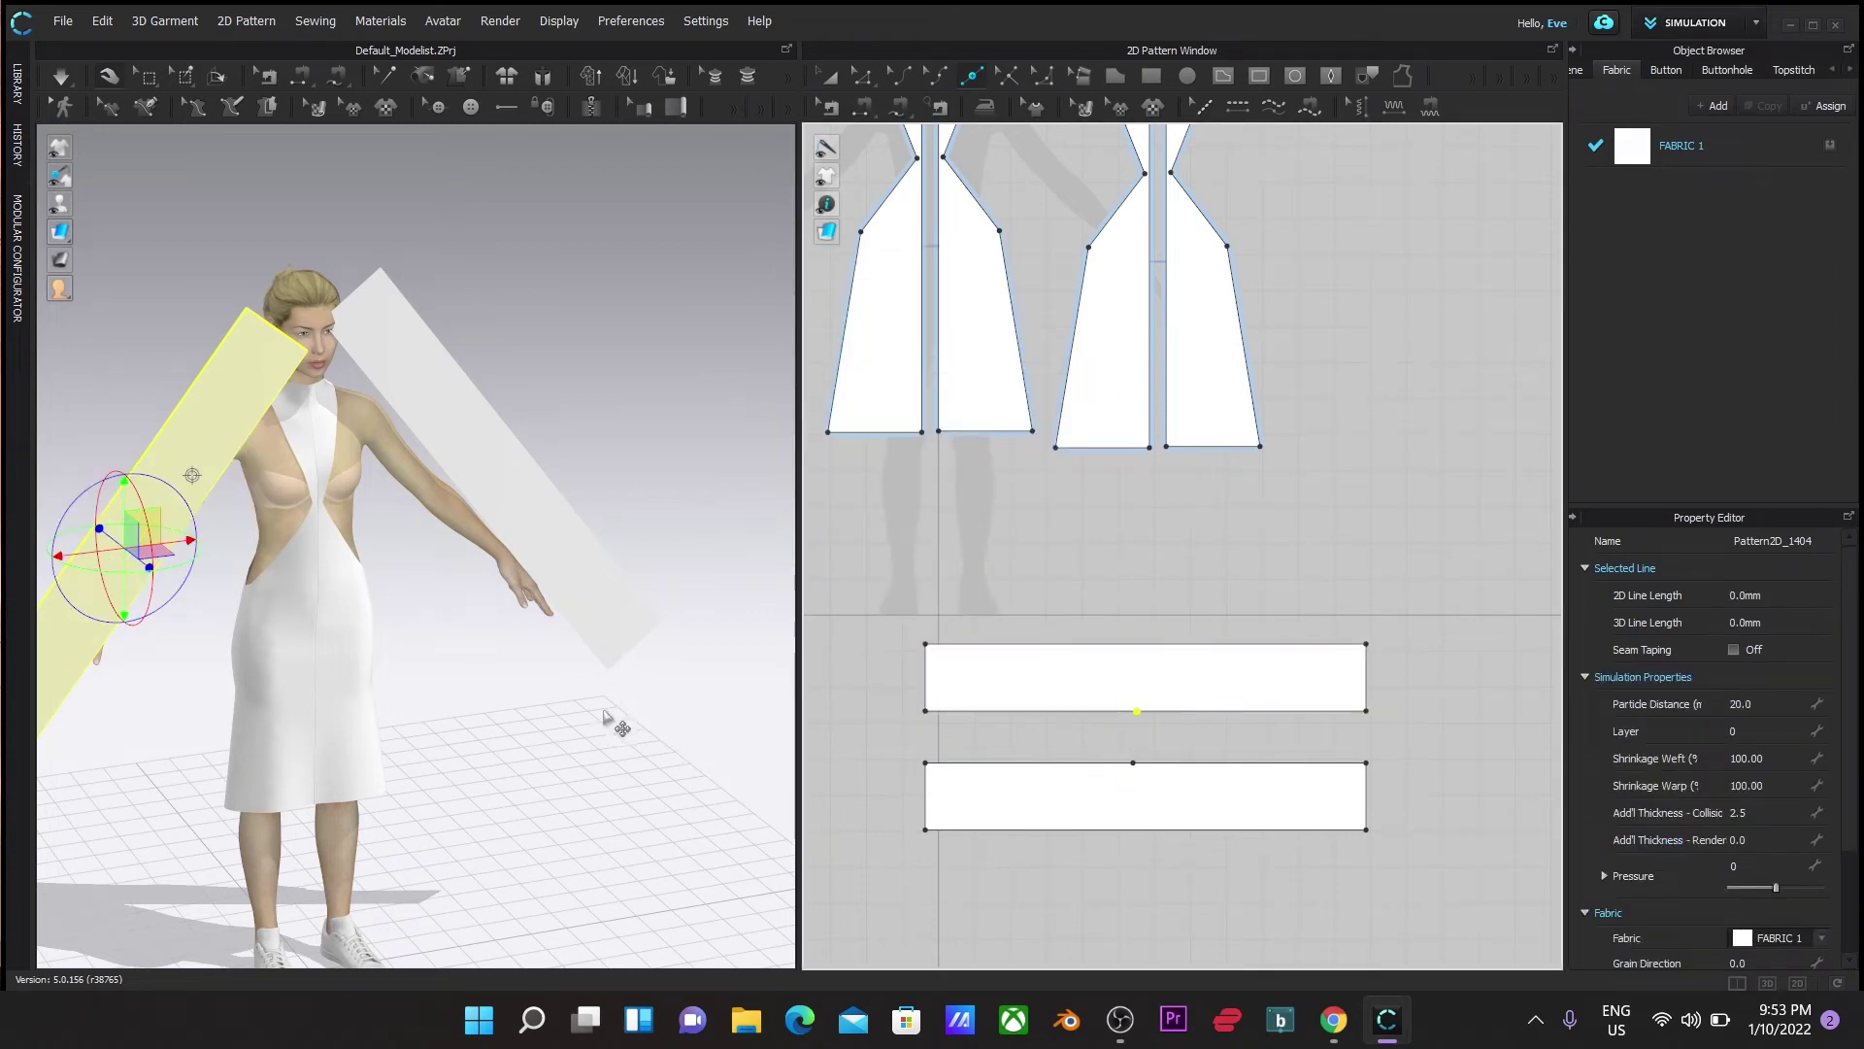
Segment-sew the two halves of the left-arm strip's body-side edge to the upper and lower edges of the avatar's left front cut-out
scroll(835, 602, "down", 3)
scroll(670, 653, "down", 2)
middle_click_drag(626, 662, 720, 616)
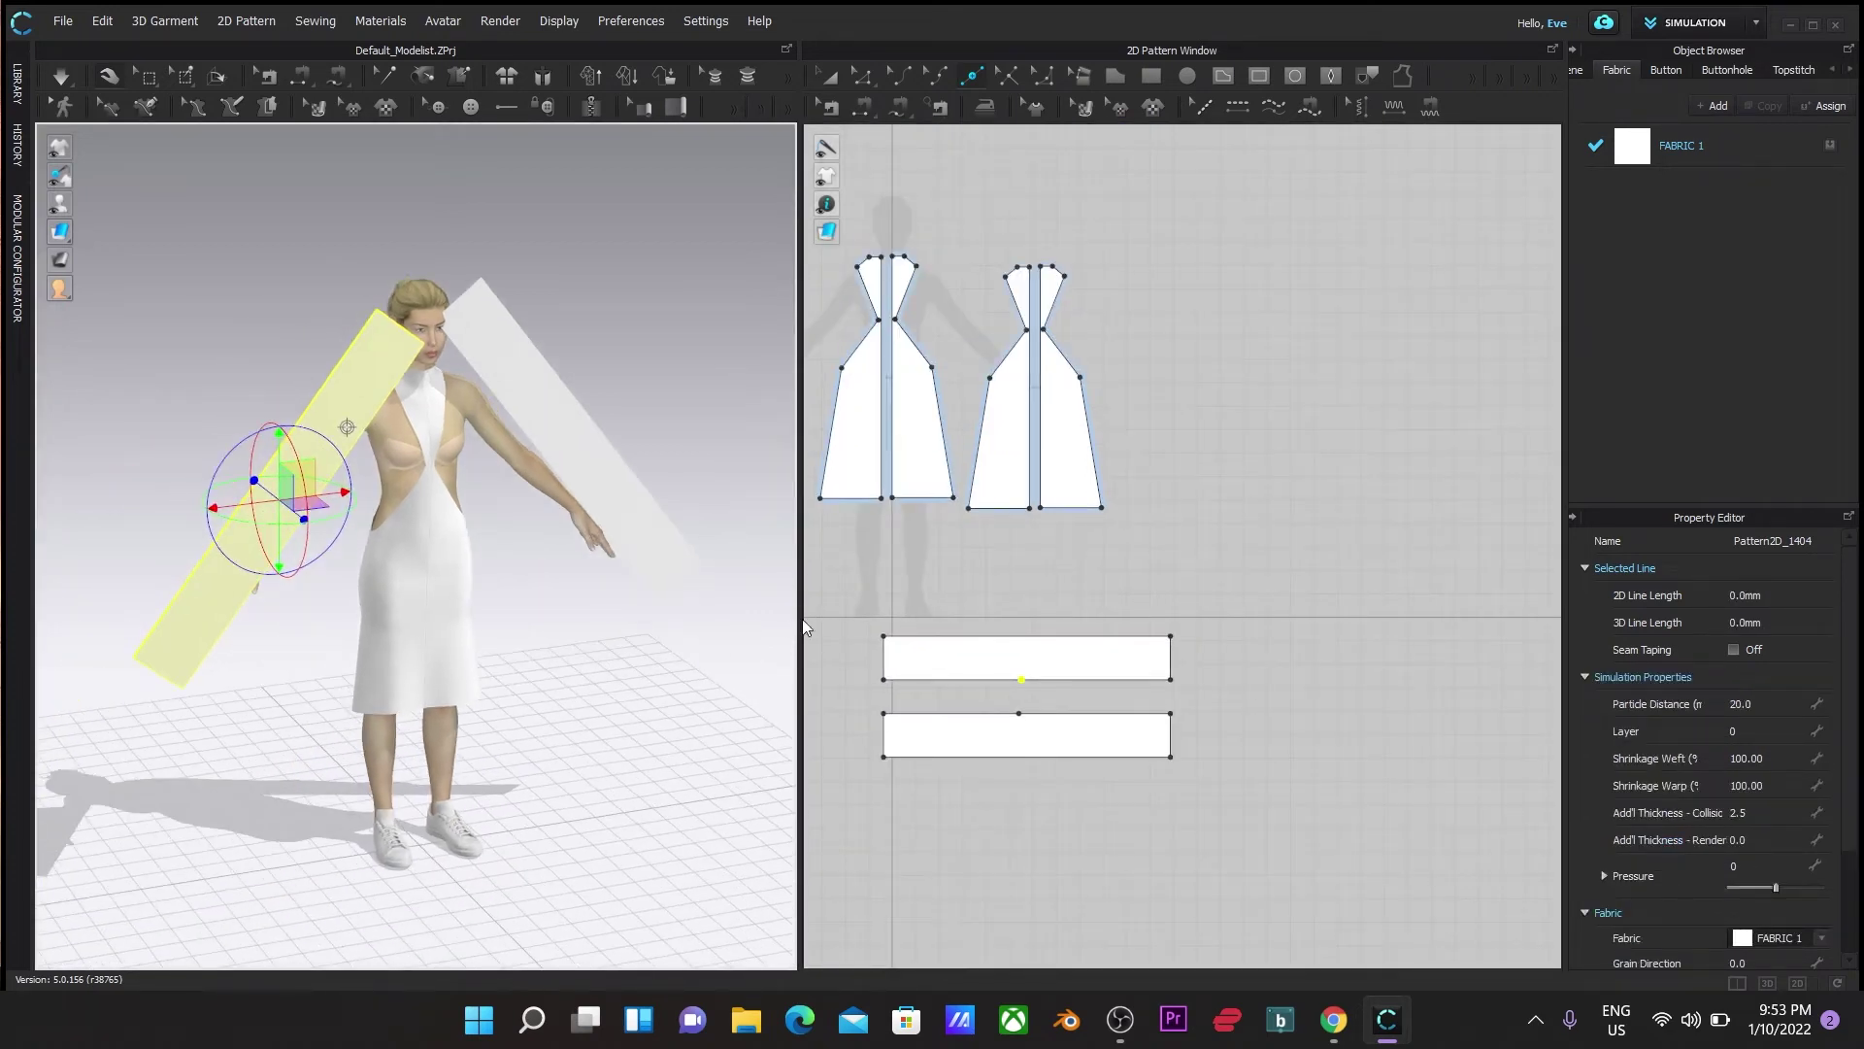
left_click_drag(799, 620, 1230, 190)
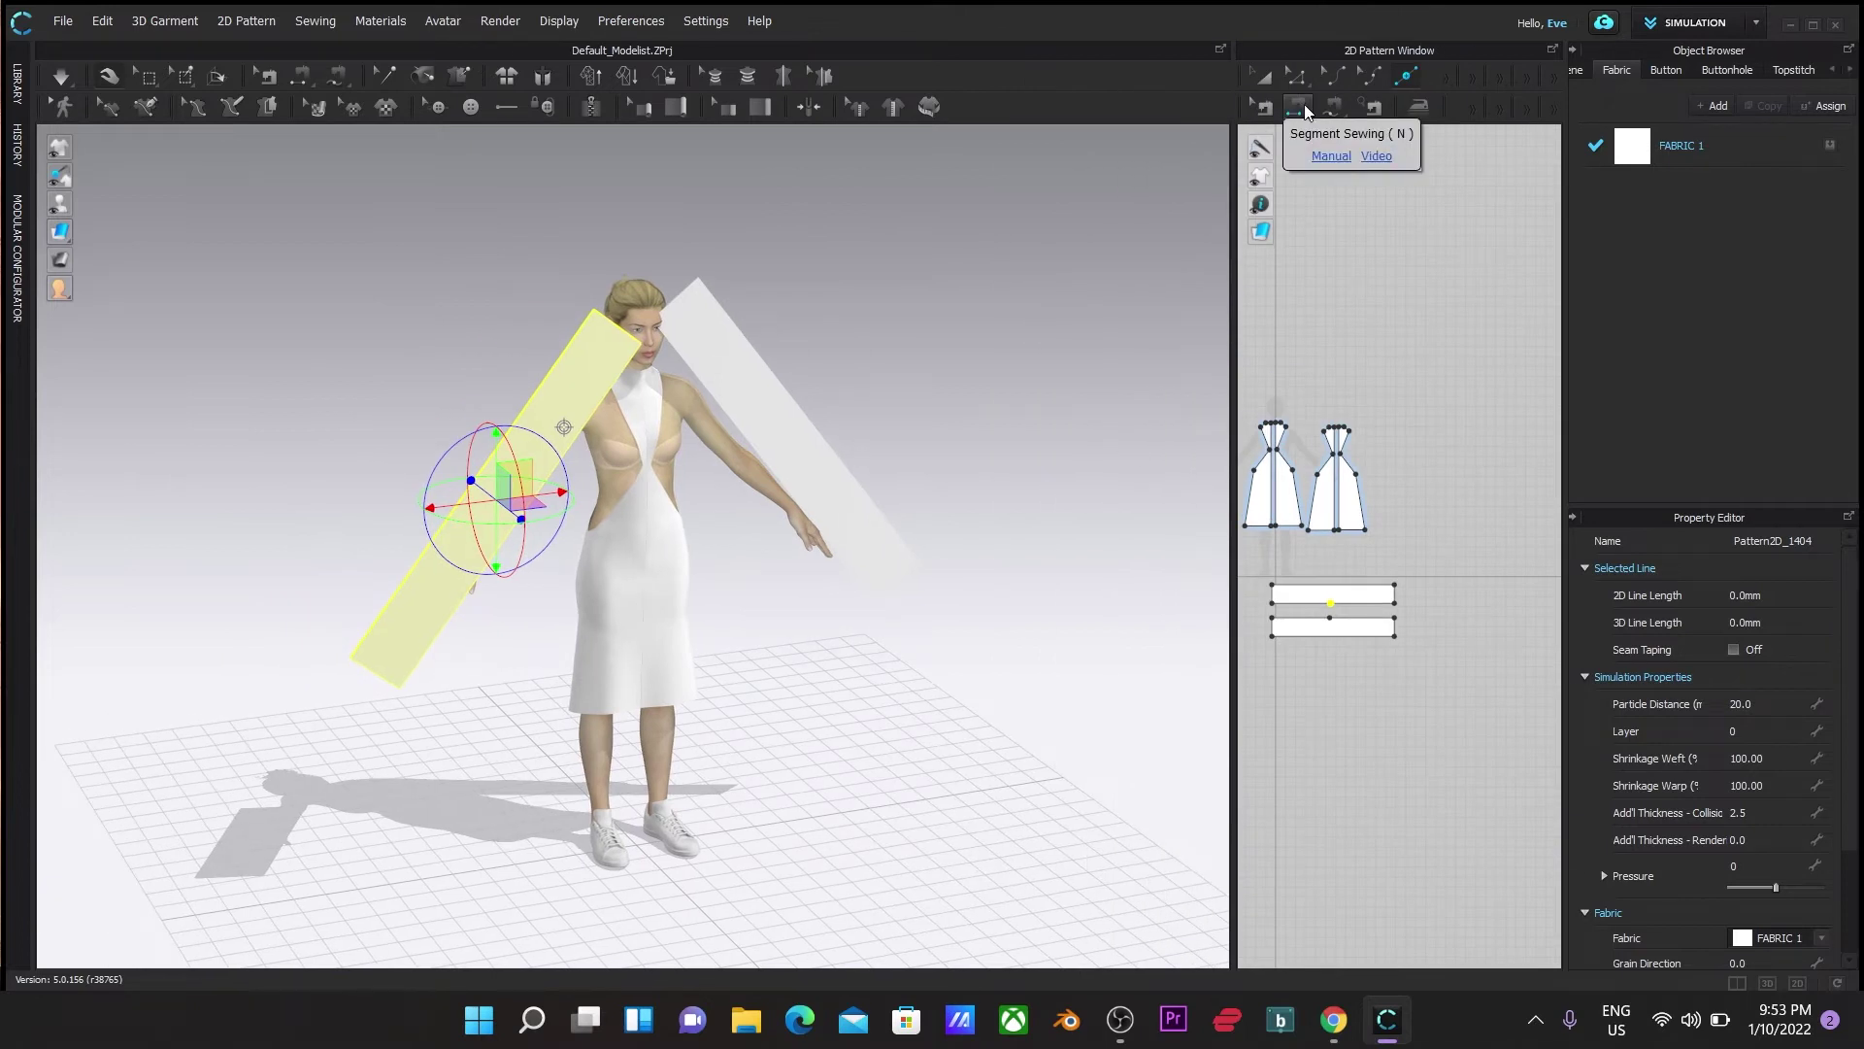
left_click(1303, 103)
scroll(684, 326, "up", 3)
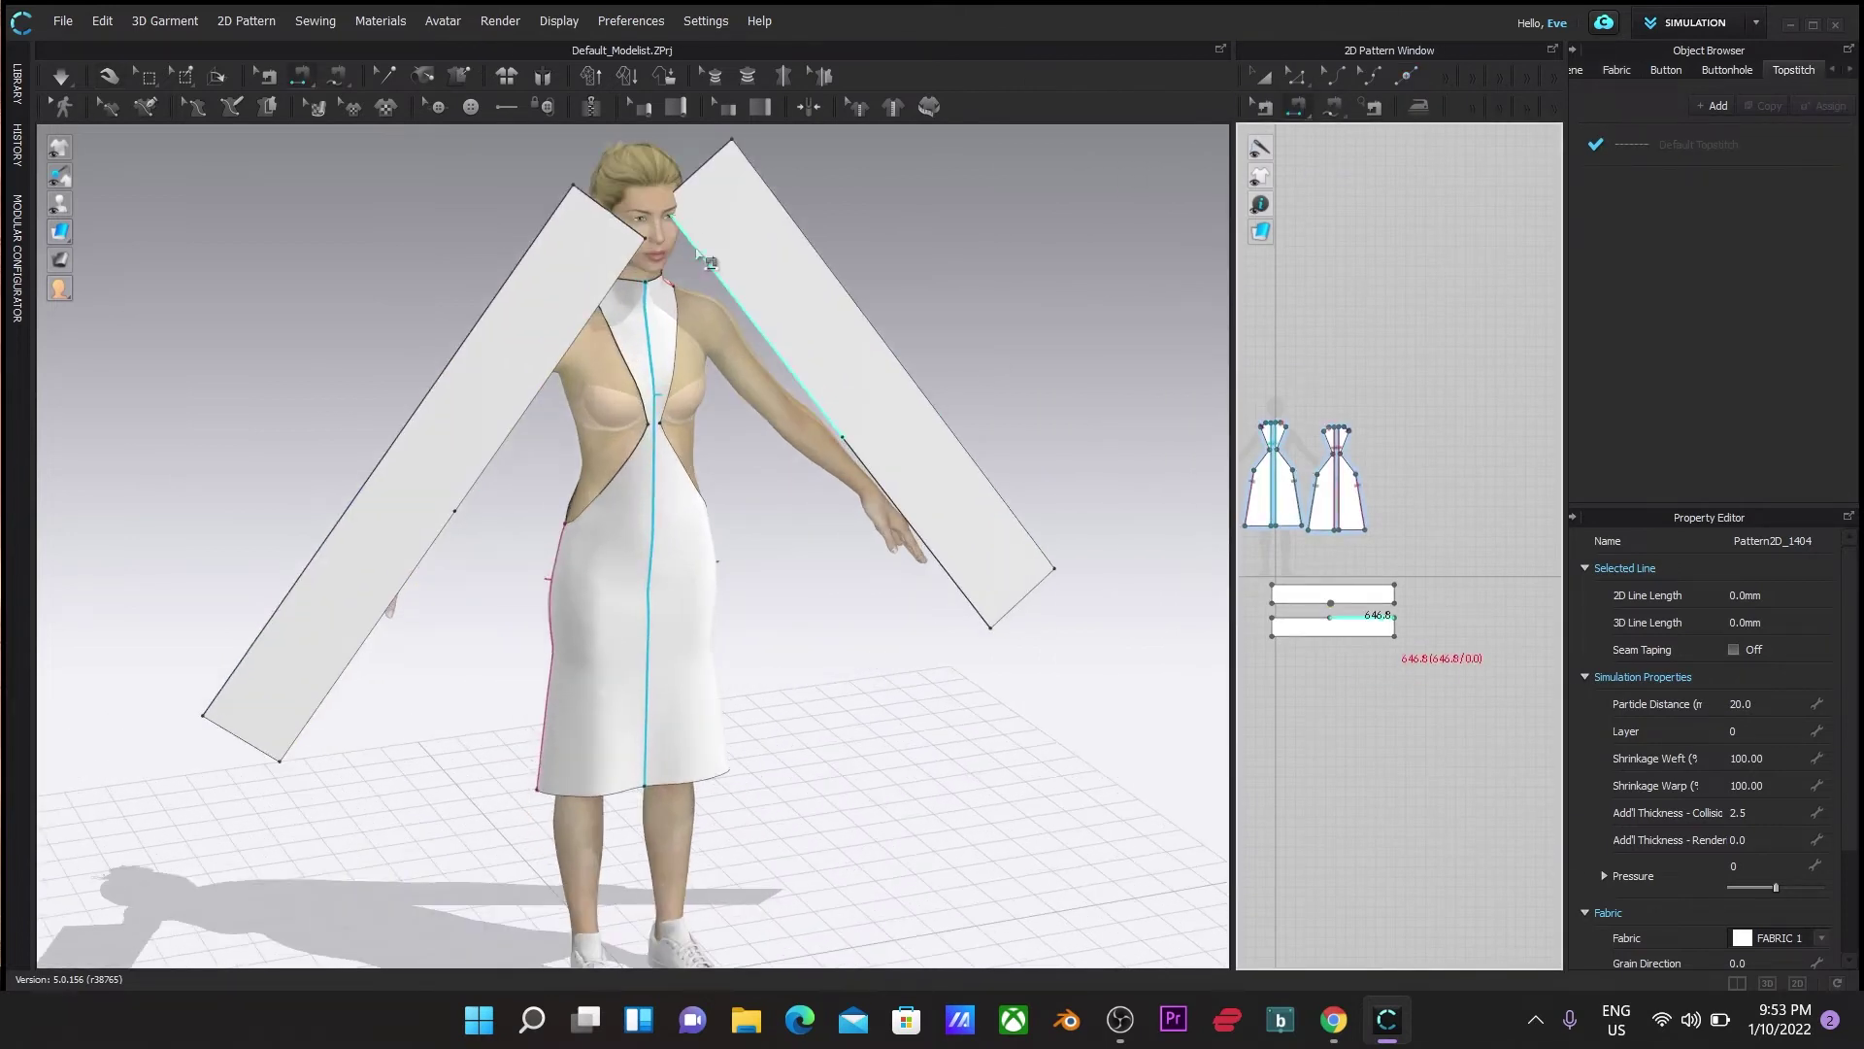
left_click(677, 314)
left_click(677, 457)
left_click(874, 471)
Segment-sew the two halves of the right-arm strip's body-side edge to the upper and lower edges of the right front cut-out
left_click(625, 286)
left_click(345, 684)
left_click(590, 513)
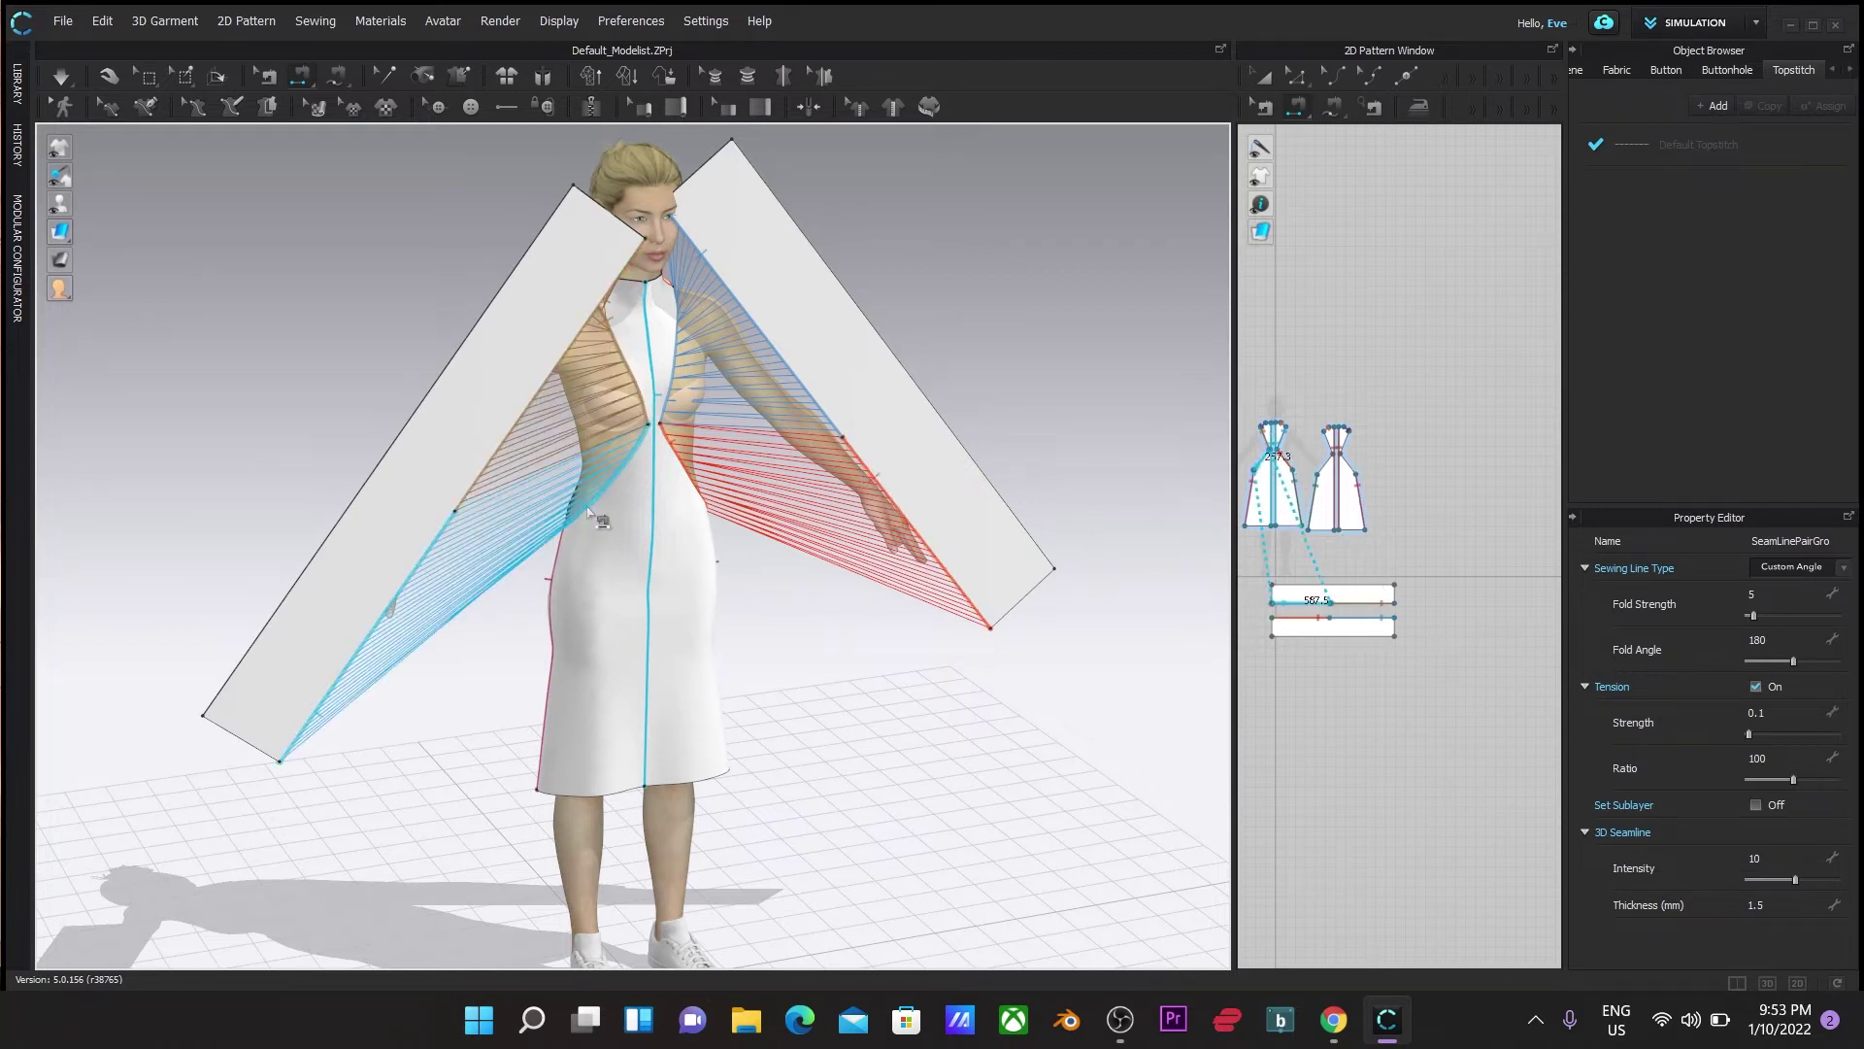
Move both diagonal strips closer to the avatar's body and start the simulation
key("a")
left_click(551, 377)
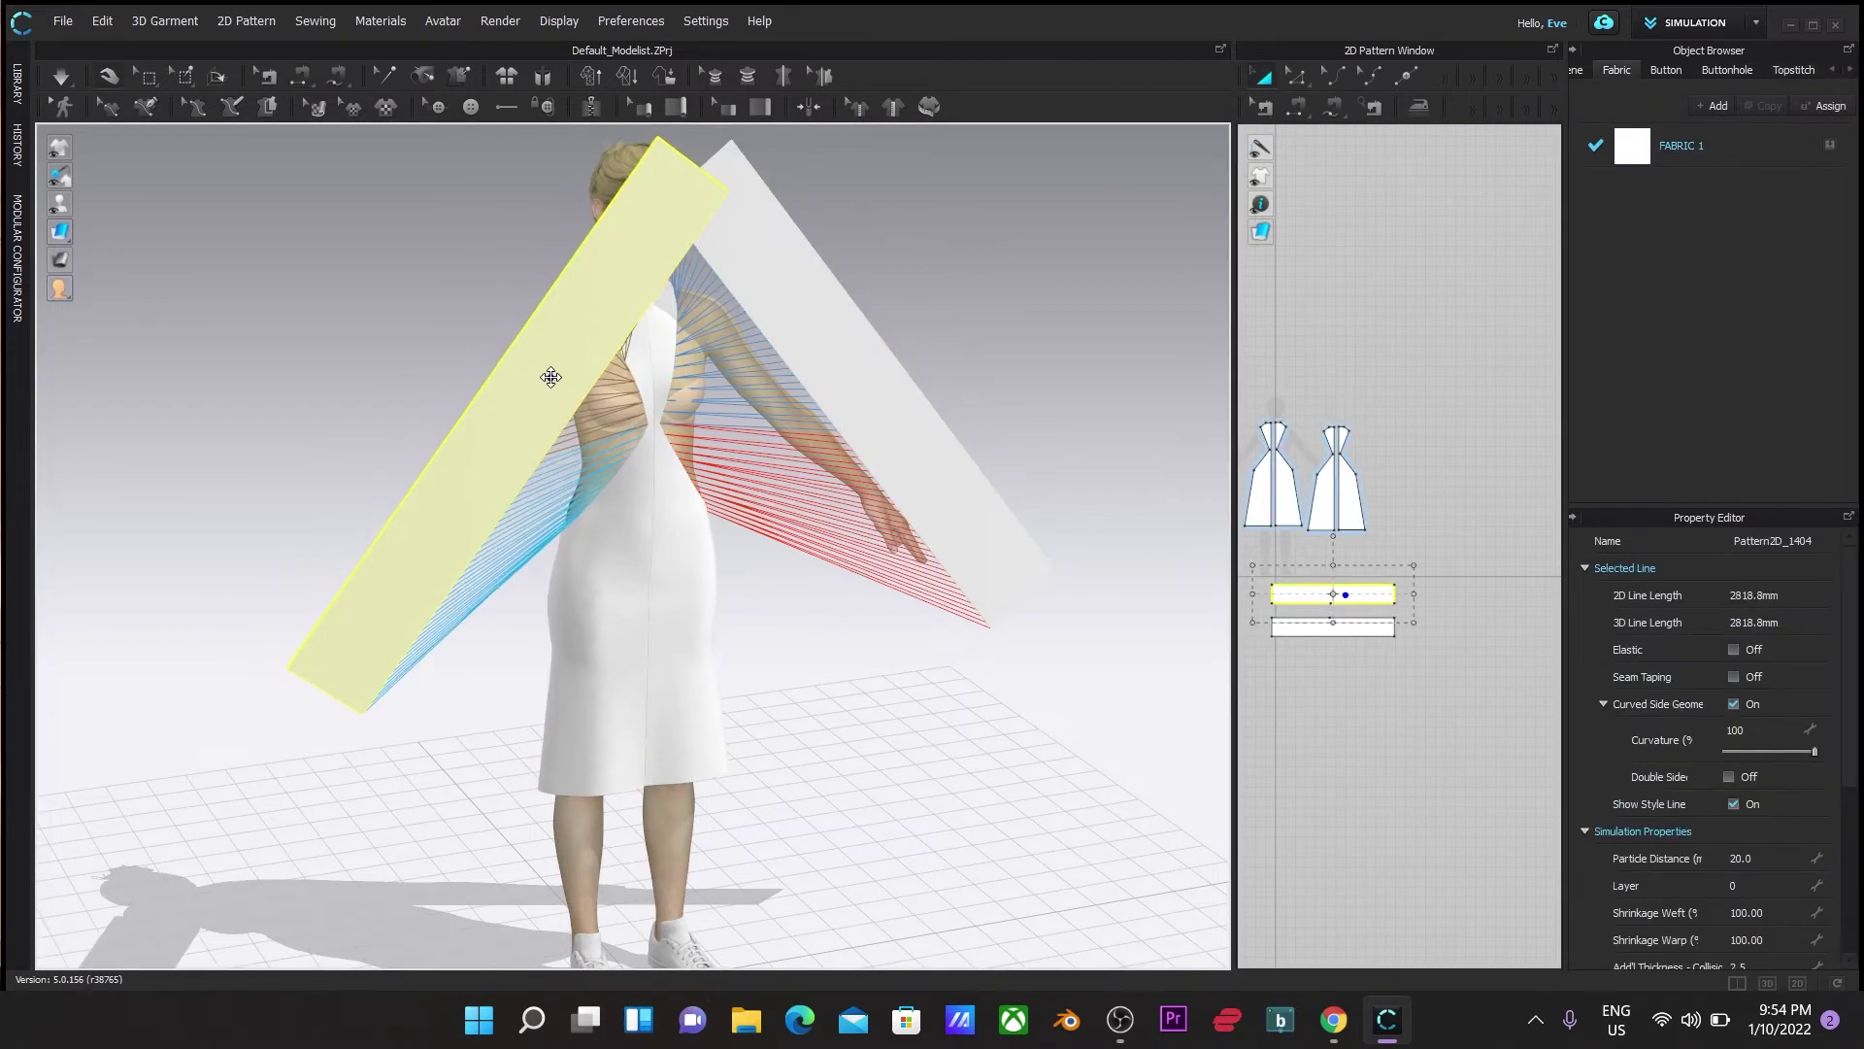
left_click(815, 283)
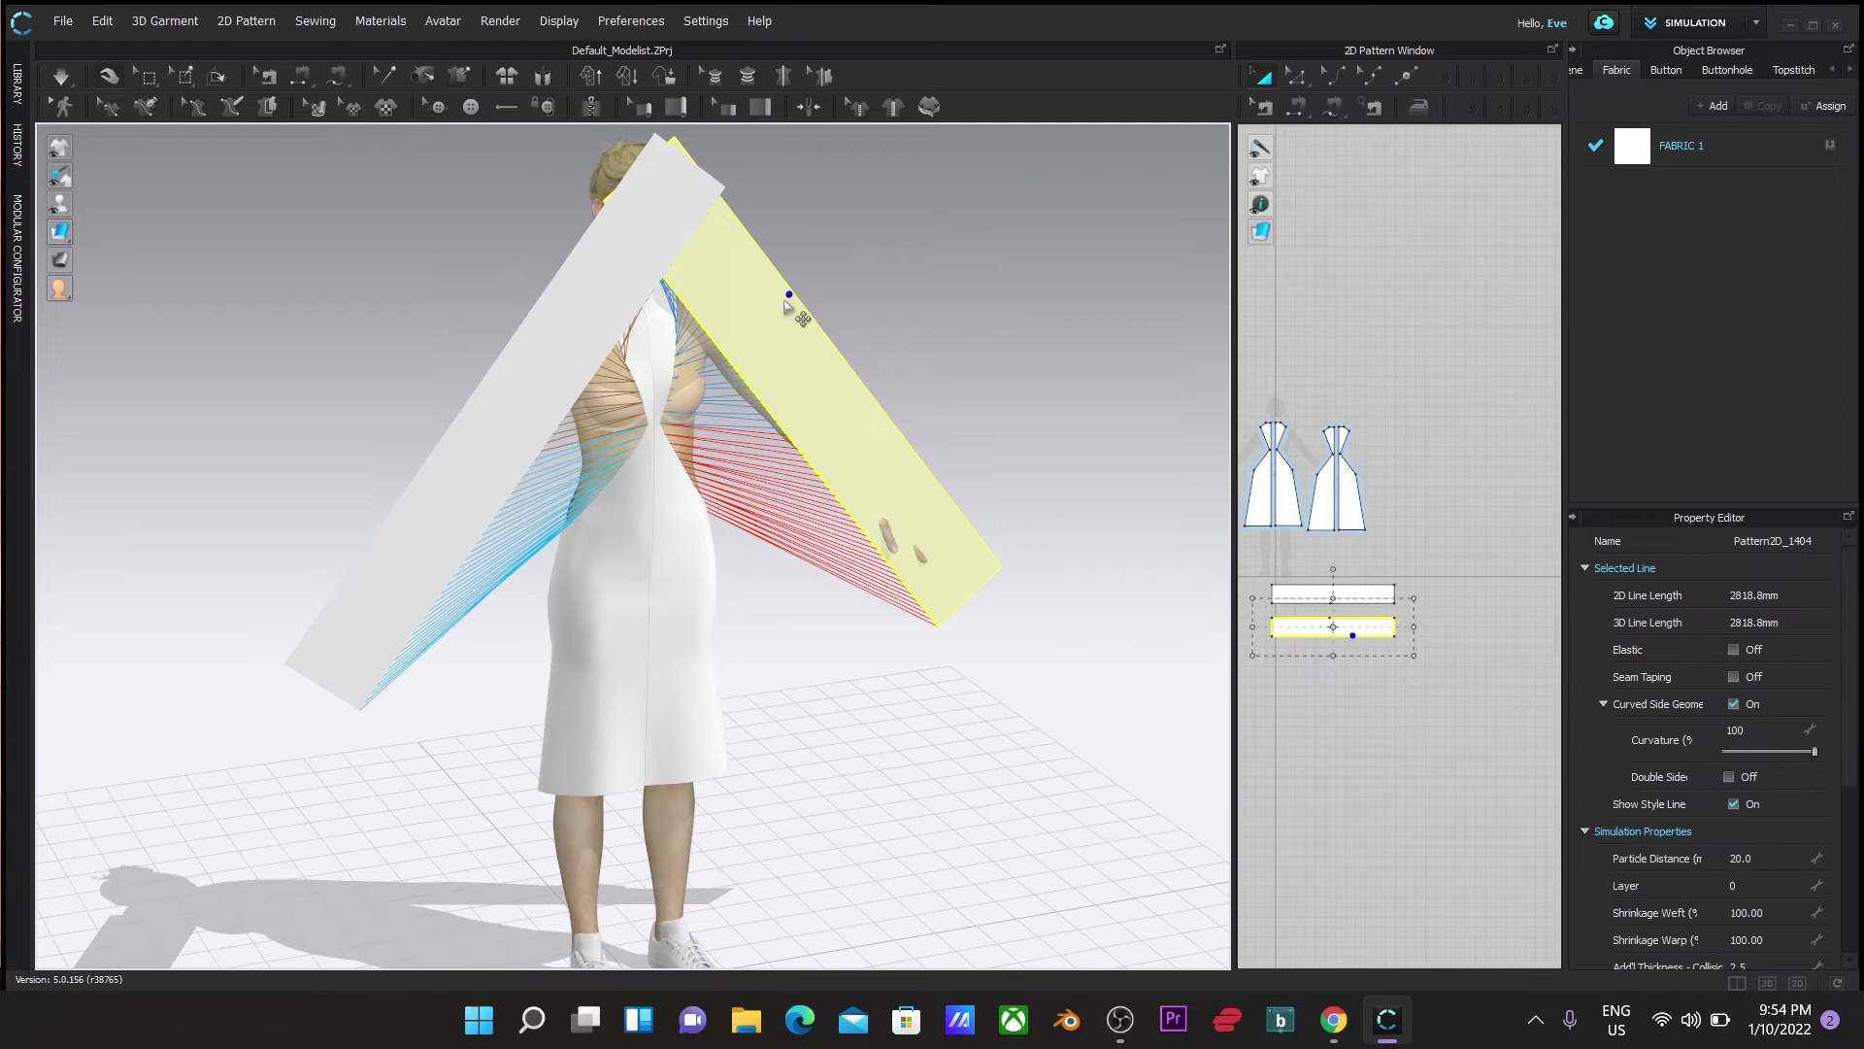
key("space")
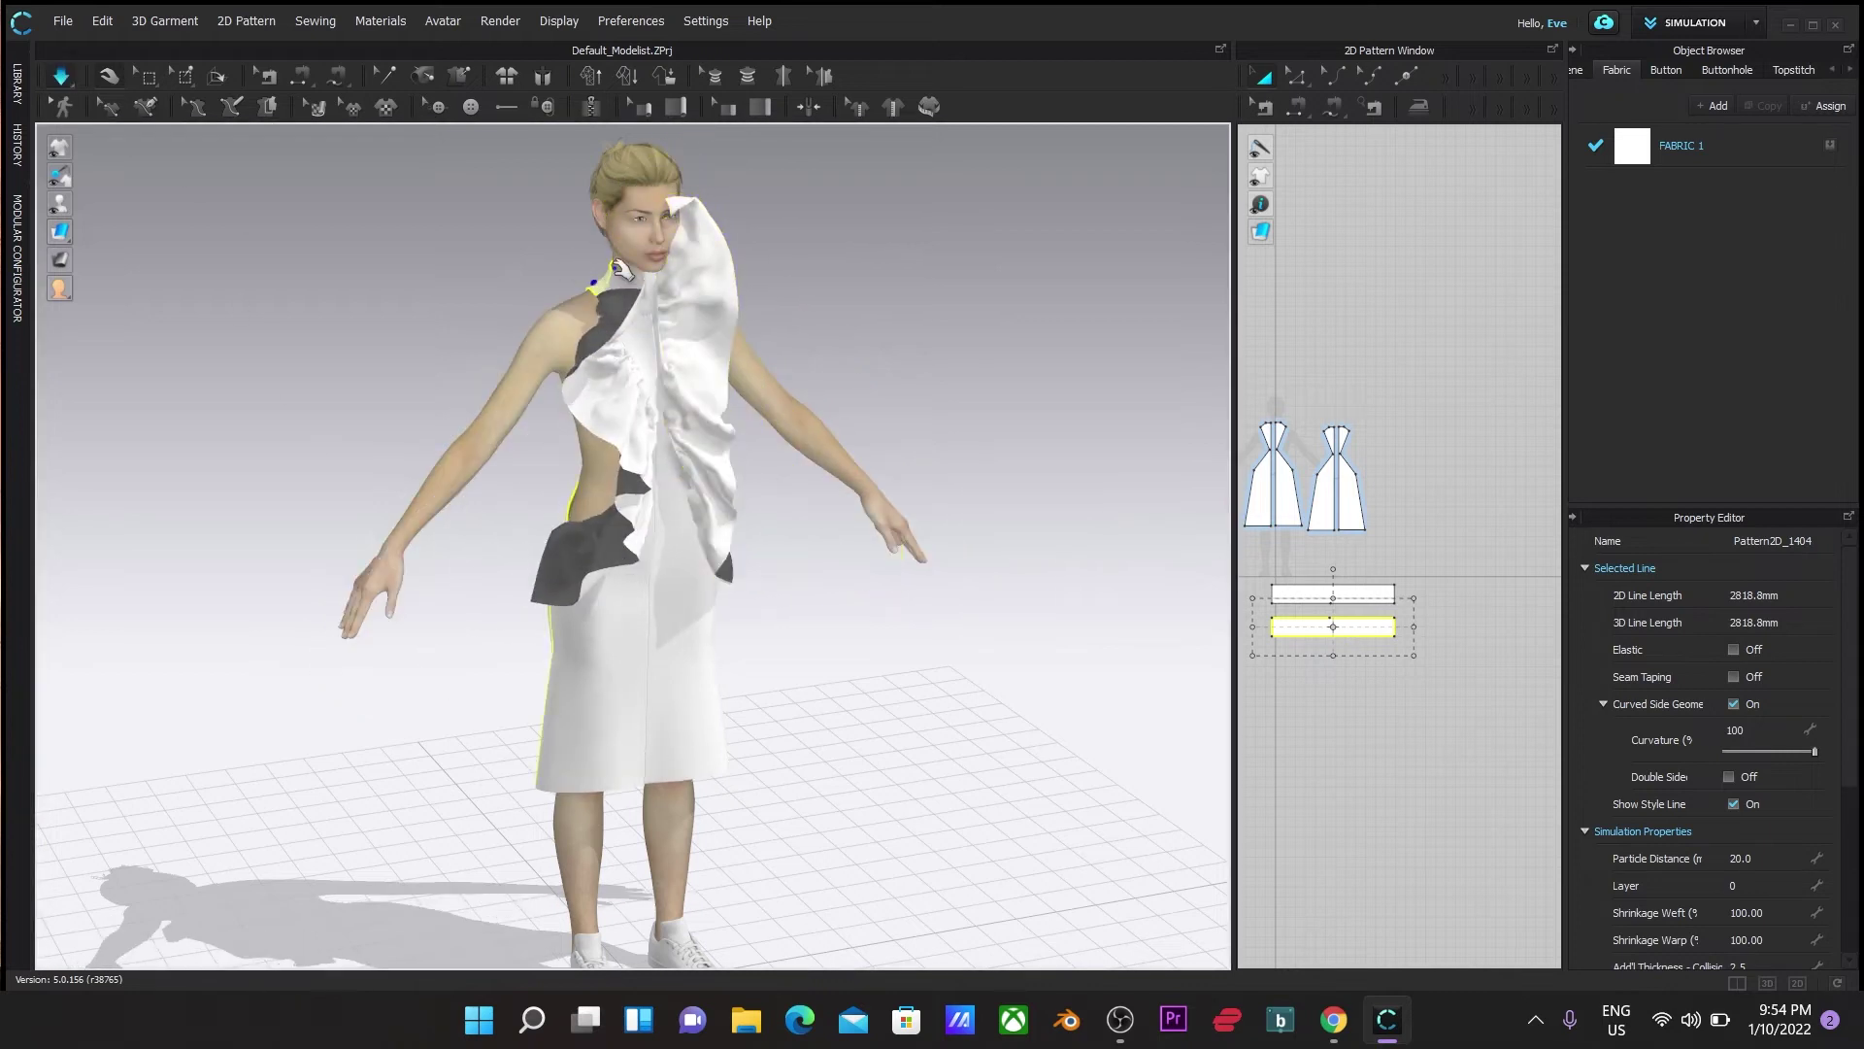
Pull the upper ends of both simulated strips outward over the avatar's shoulders
left_click(632, 333)
left_click_drag(731, 260, 860, 356)
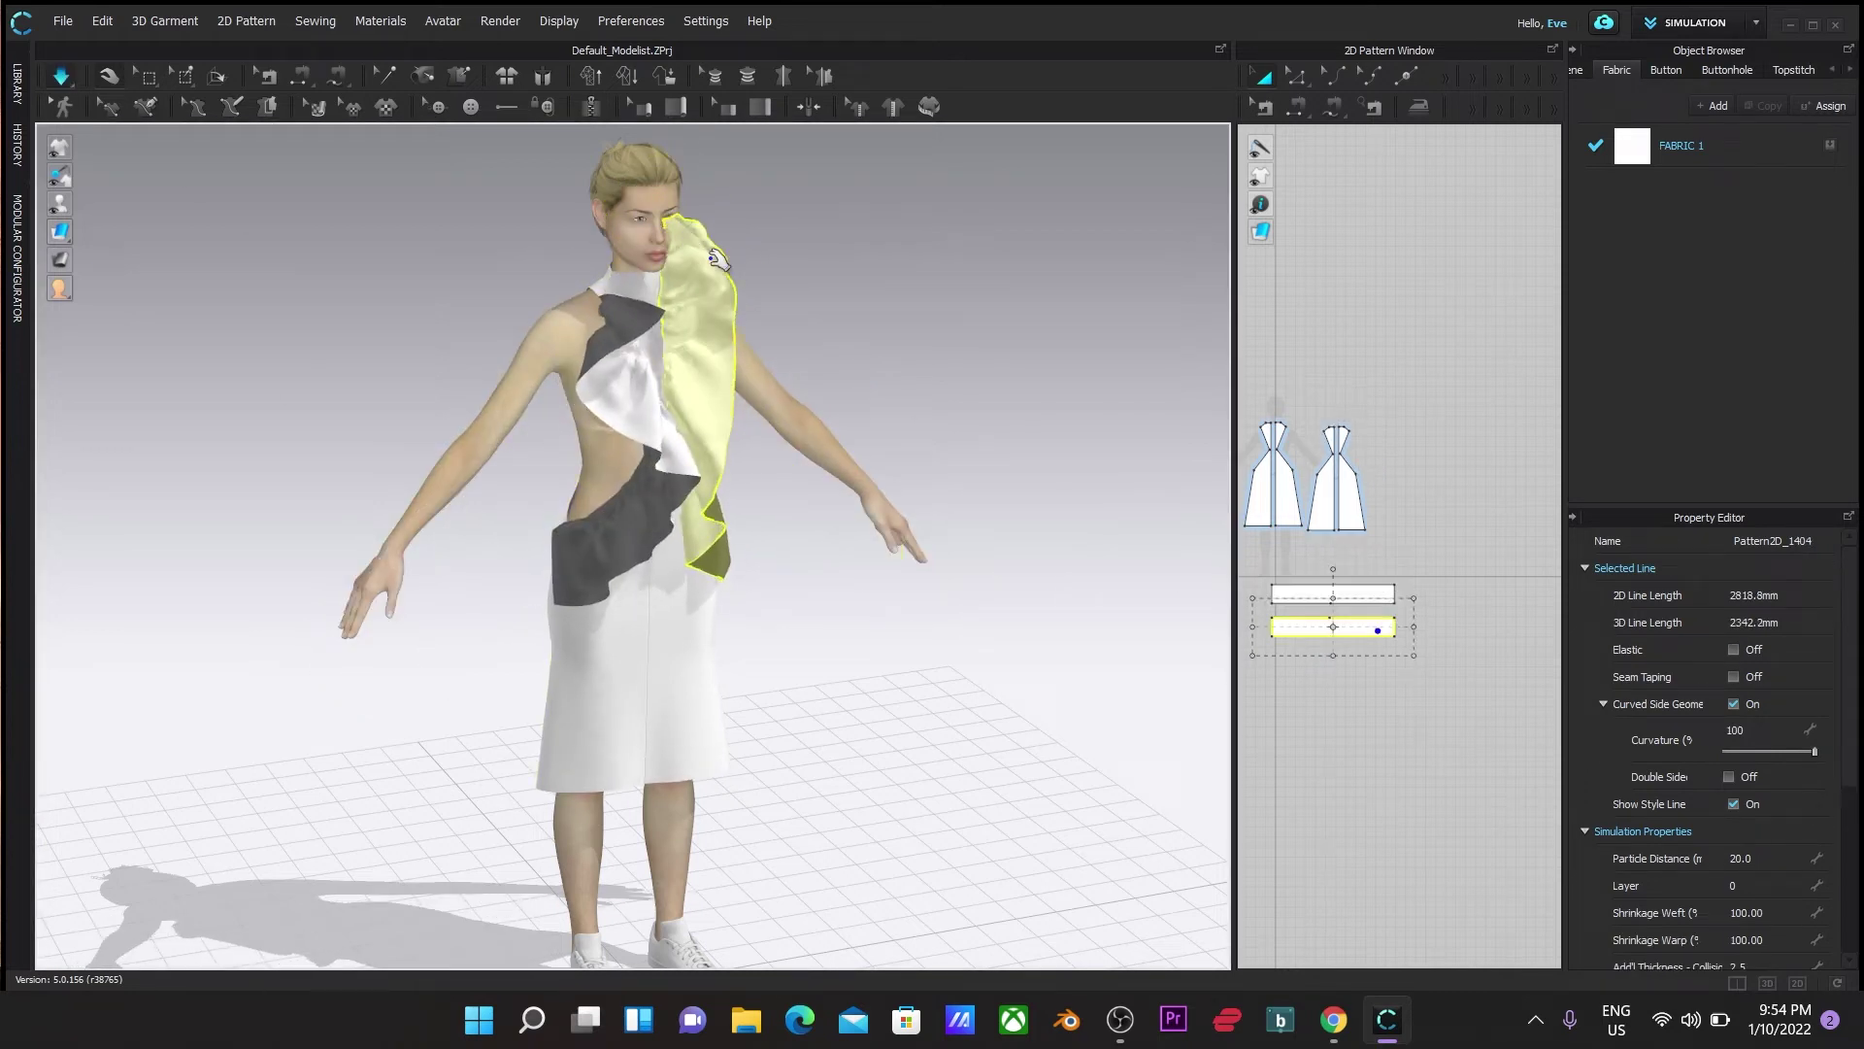
left_click_drag(612, 325, 535, 298)
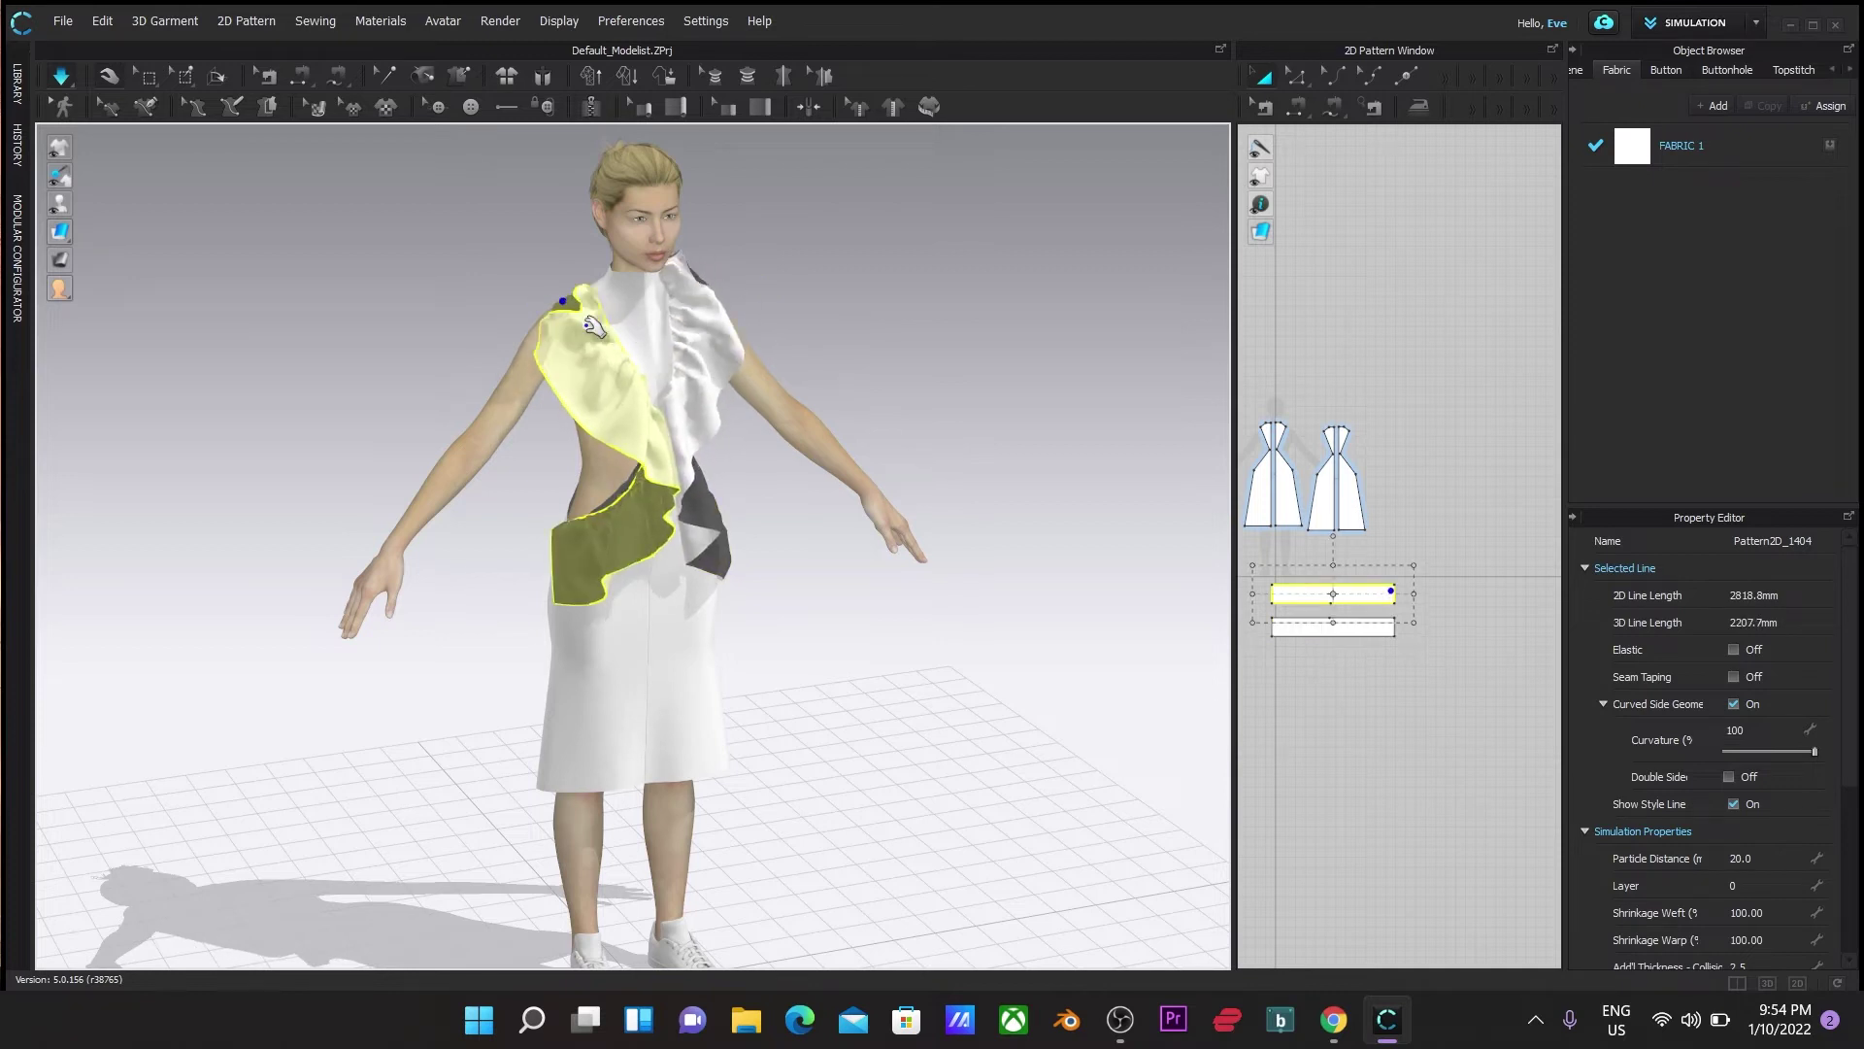
scroll(487, 451, "up", 3)
scroll(490, 452, "down", 2)
left_click(479, 411)
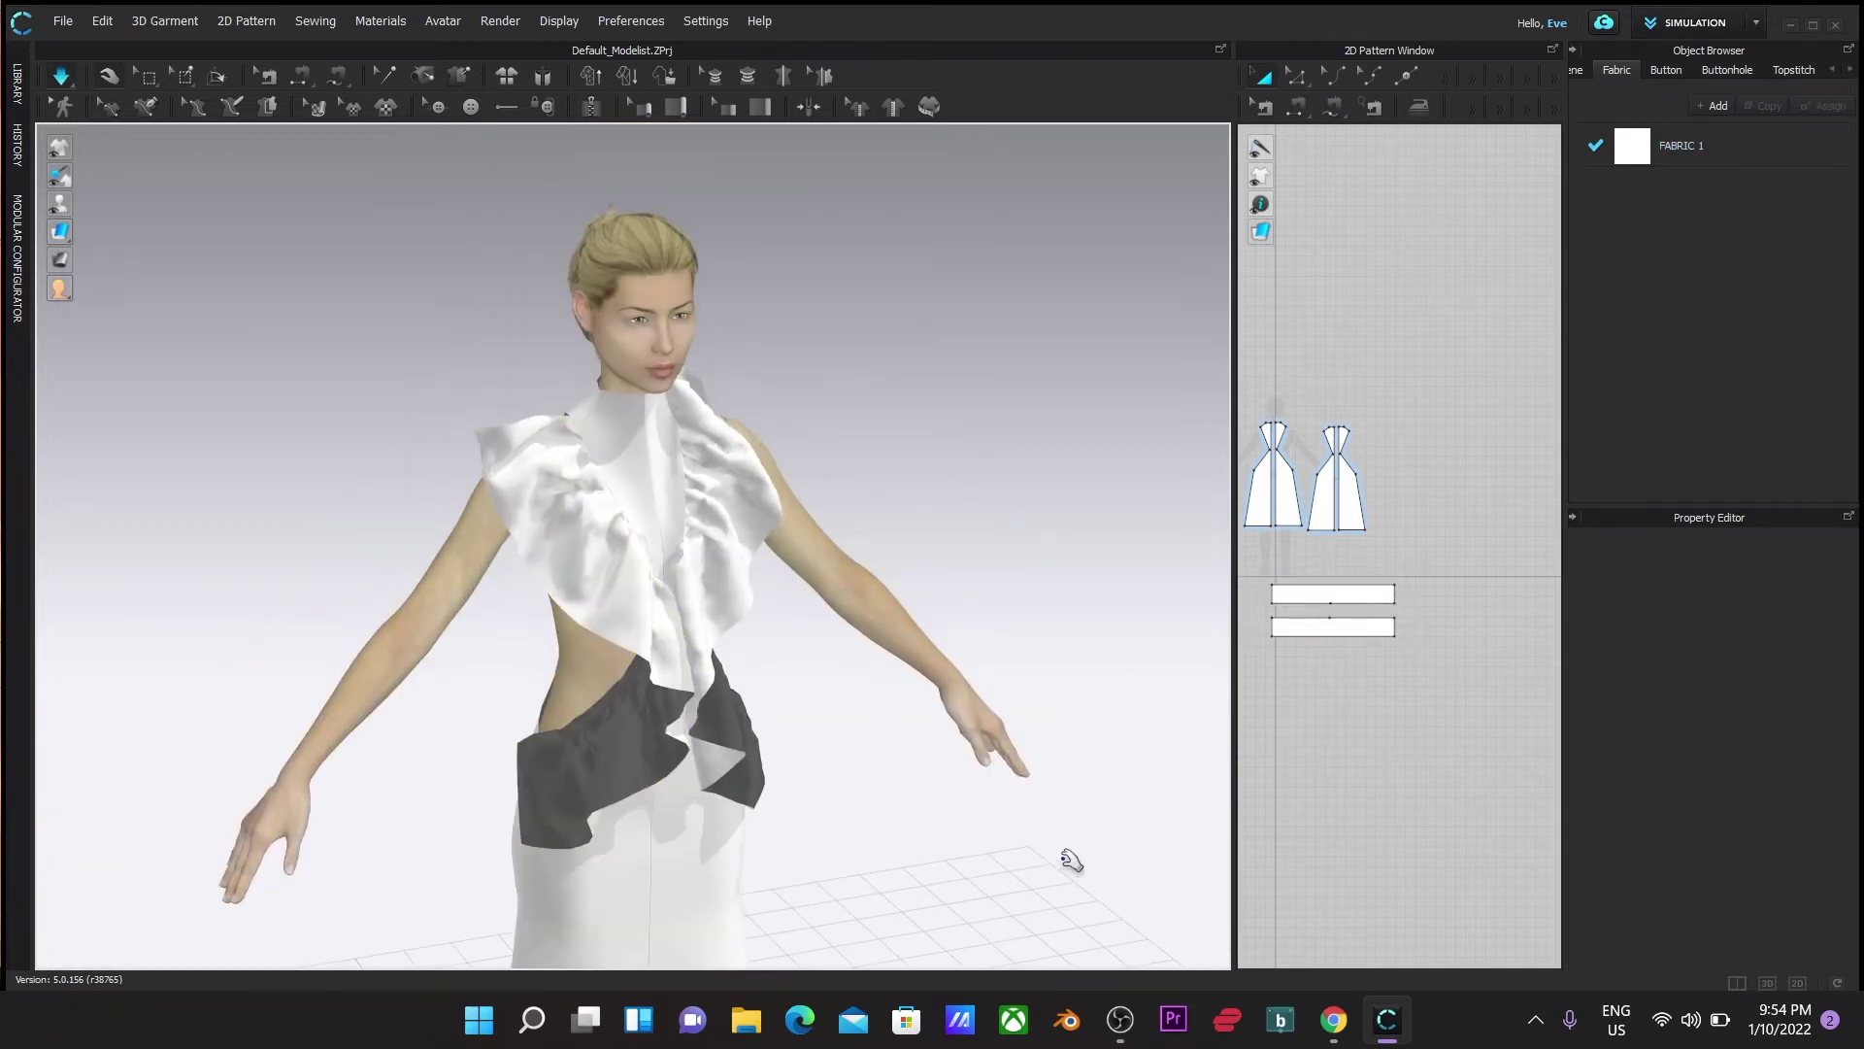
Tug both shoulder ruffles into a cleaner drape and stop the simulation
right_click_drag(1065, 861, 748, 568)
left_click_drag(657, 439, 821, 453)
right_click_drag(379, 532, 549, 539)
left_click_drag(584, 521, 539, 471)
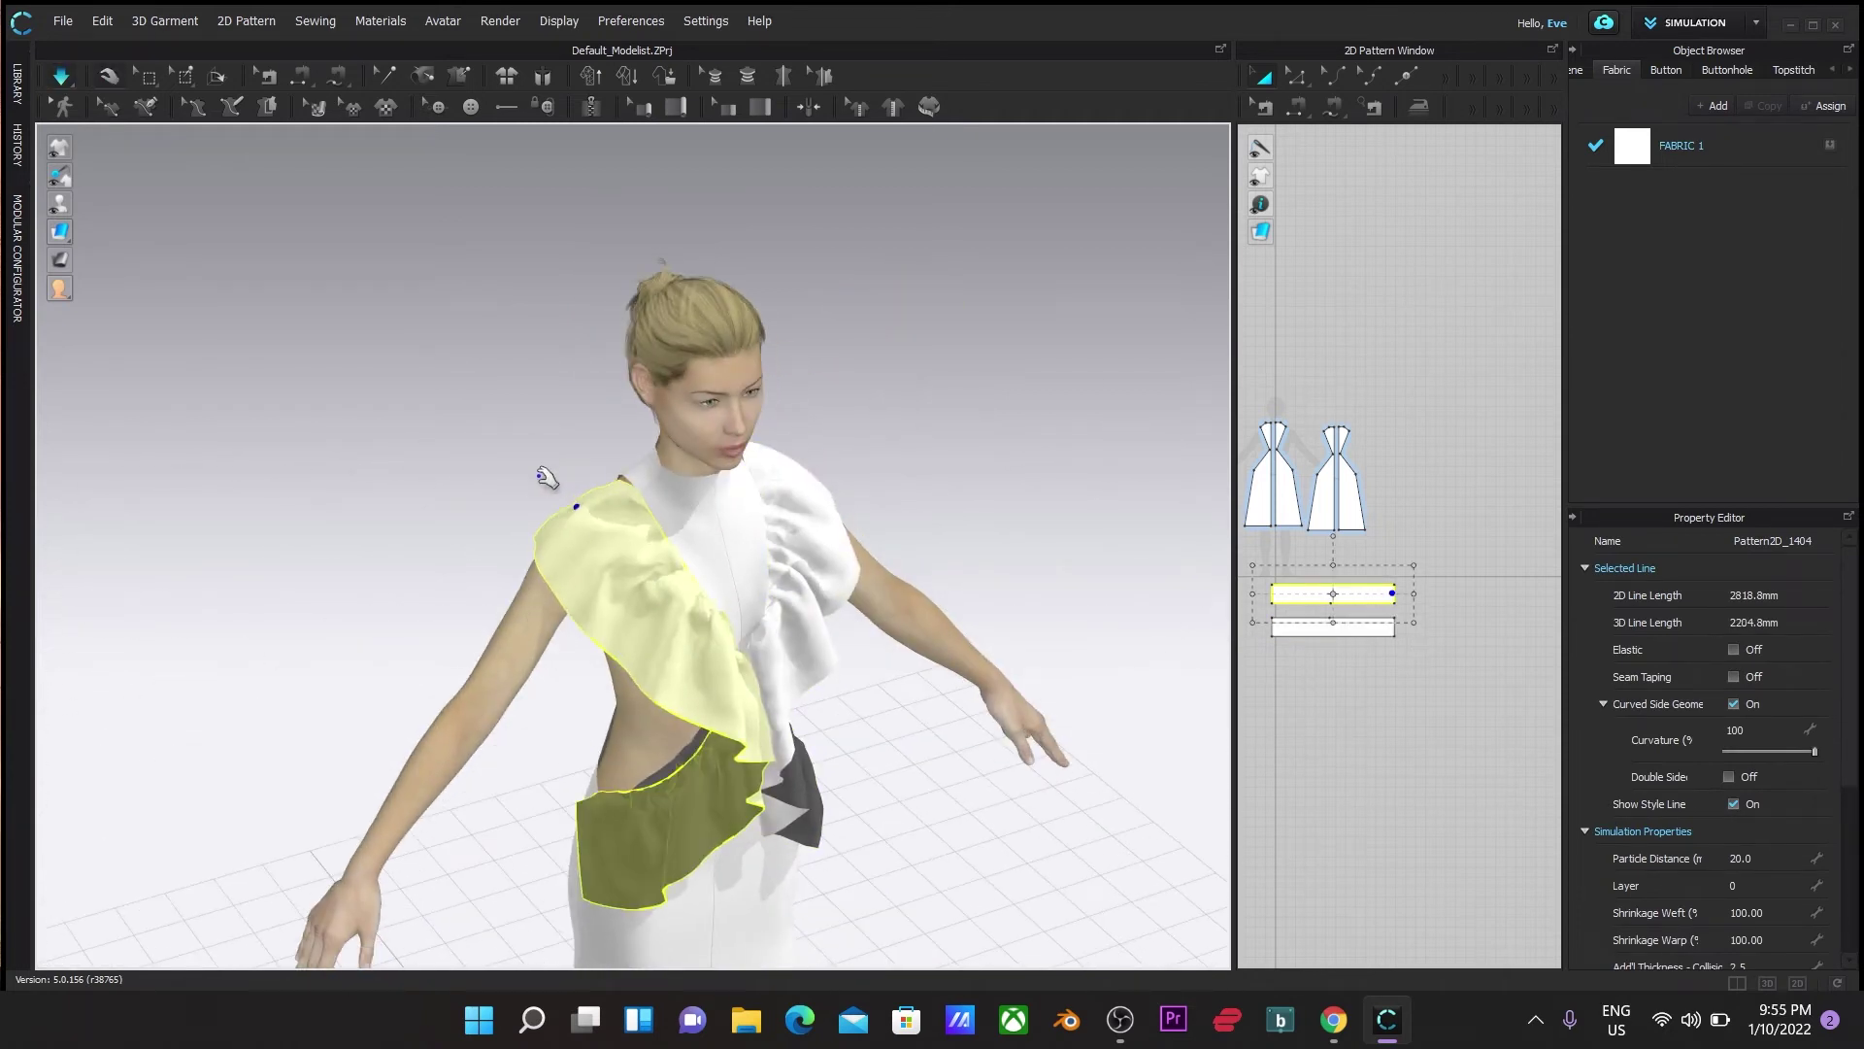
right_click_drag(561, 546, 621, 592)
right_click_drag(802, 669, 874, 713)
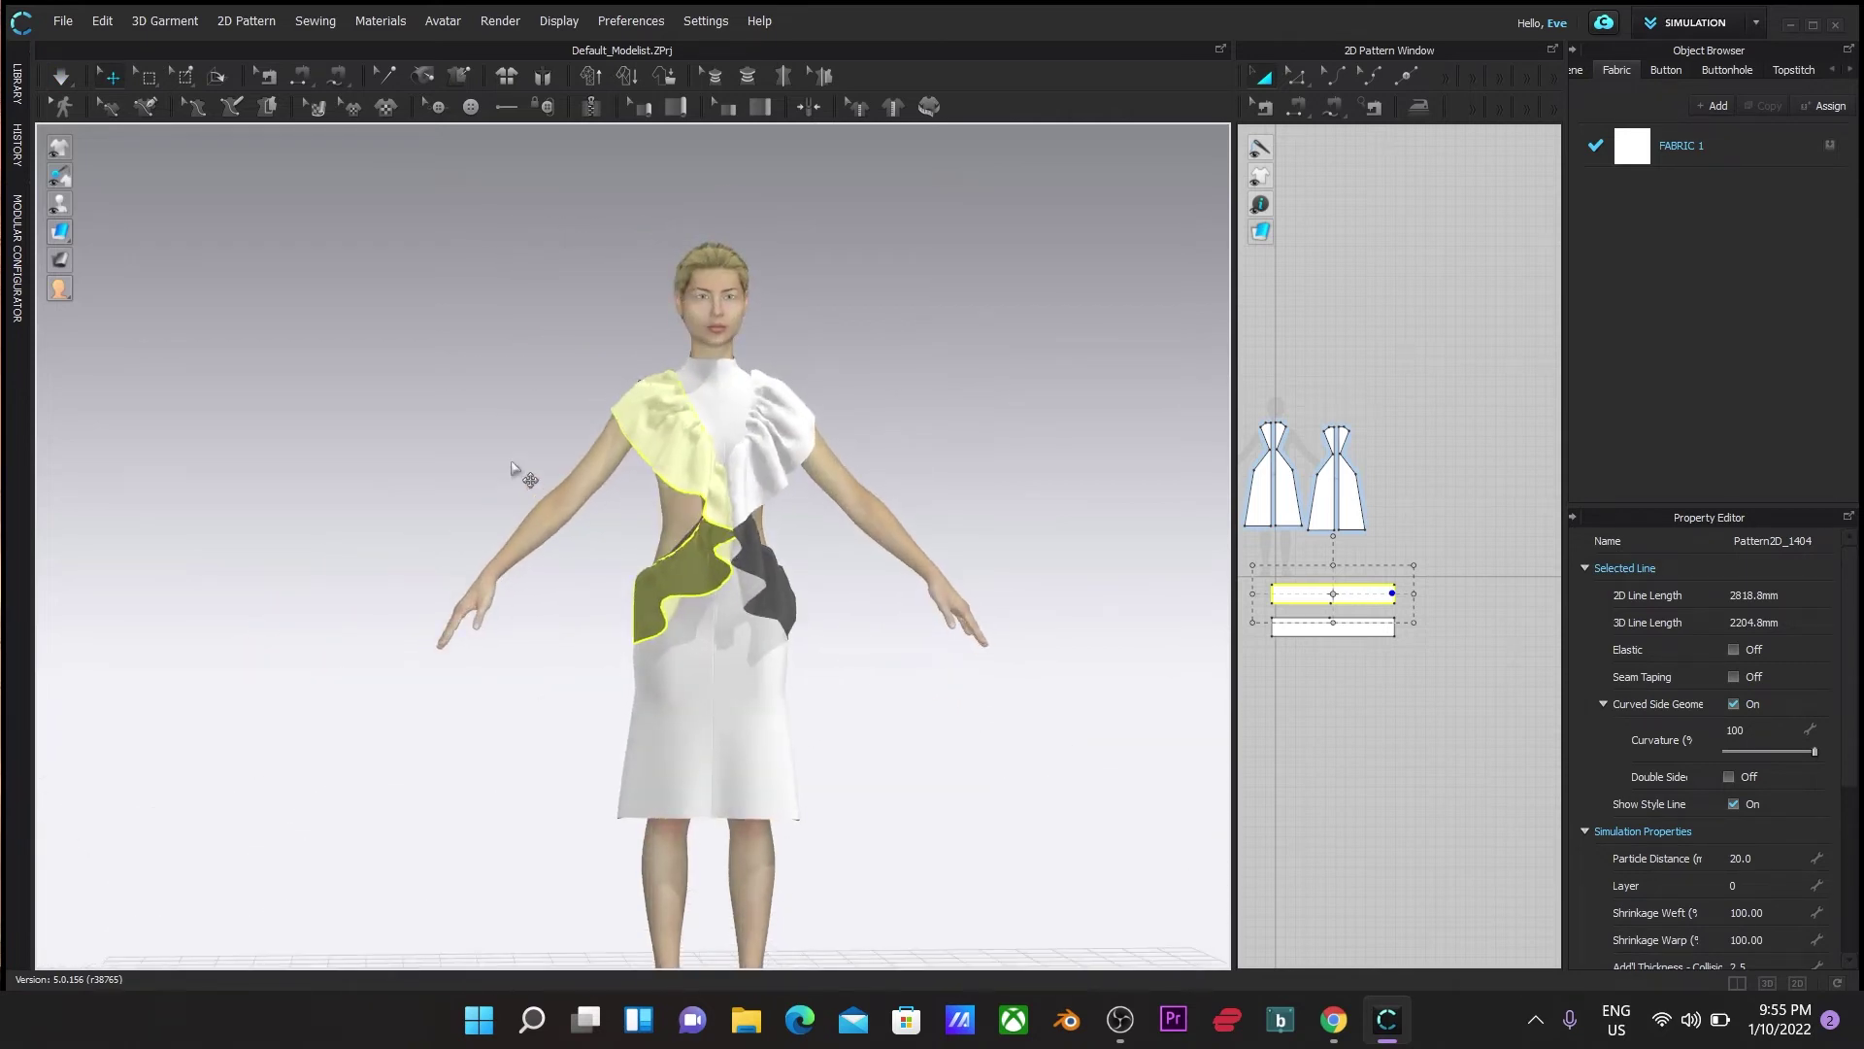
Show the avatar's joints and rotate the right upper arm down closer to the body
mouse_move(60, 204)
left_click(185, 207)
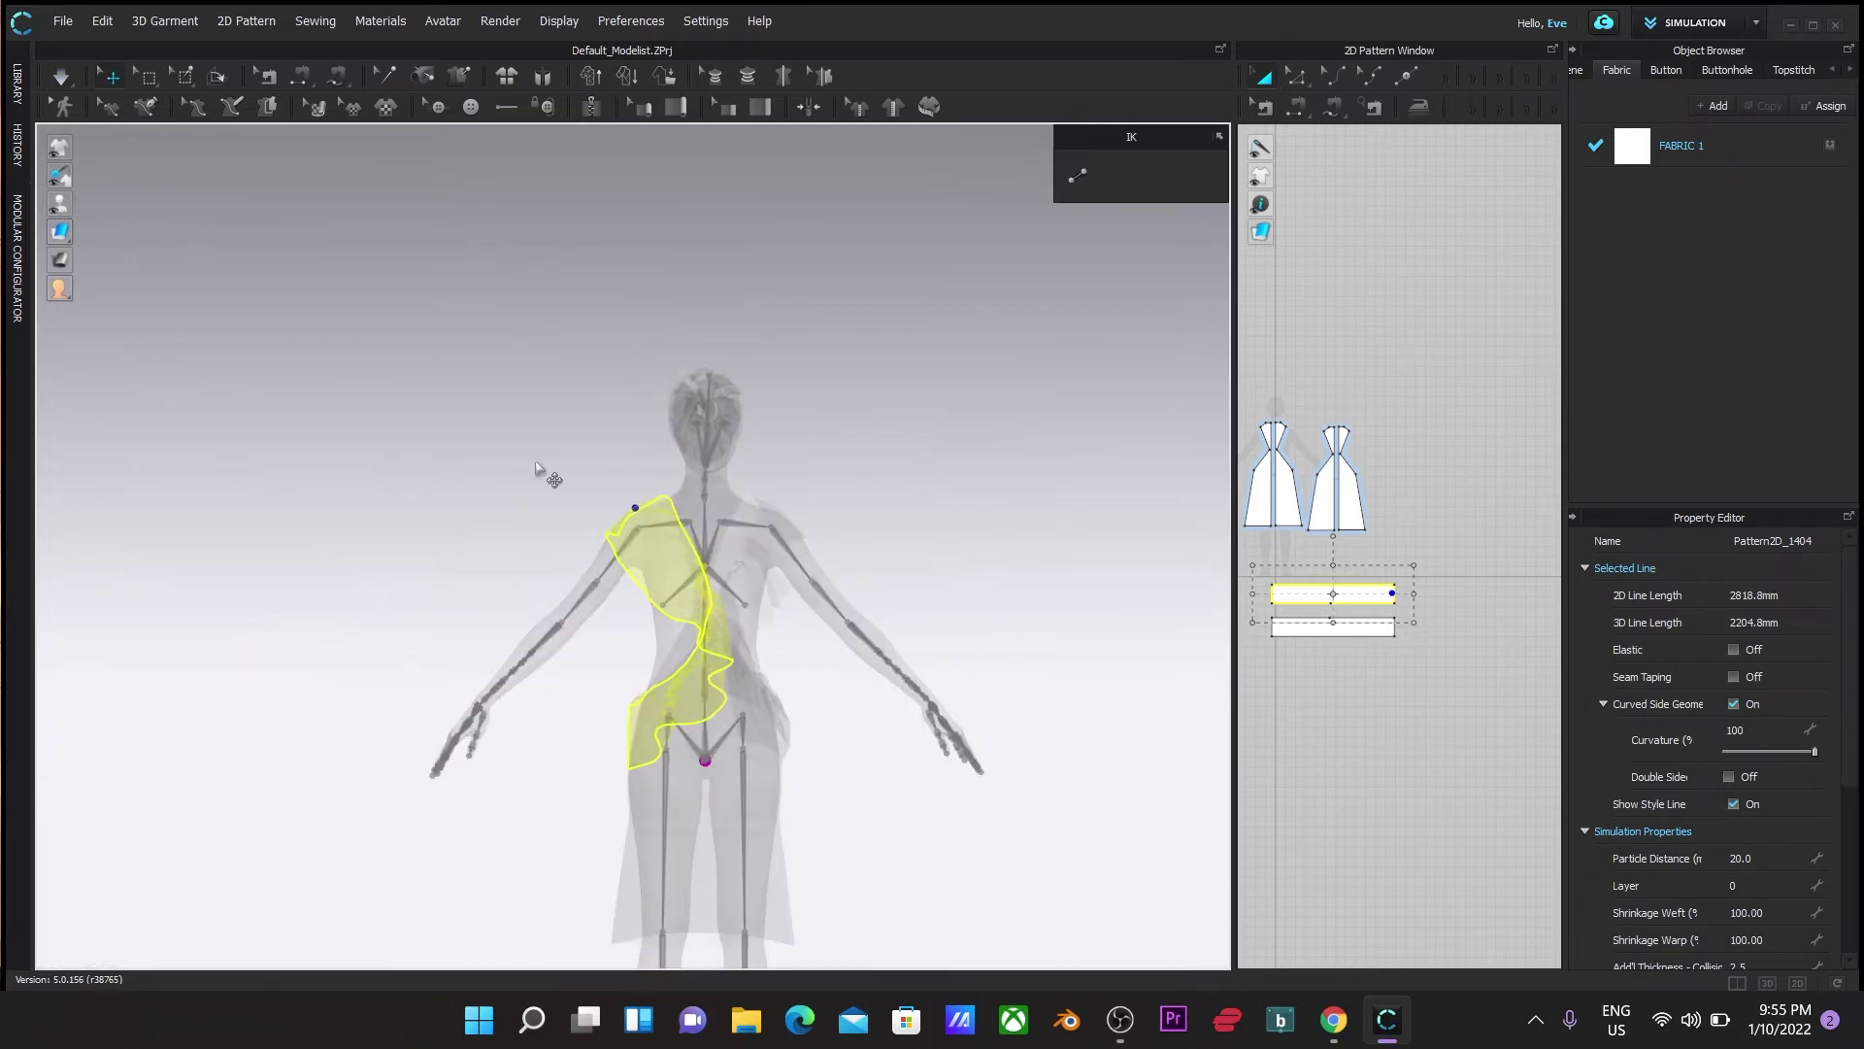
left_click(636, 528)
left_click_drag(558, 513, 561, 533)
left_click(572, 537)
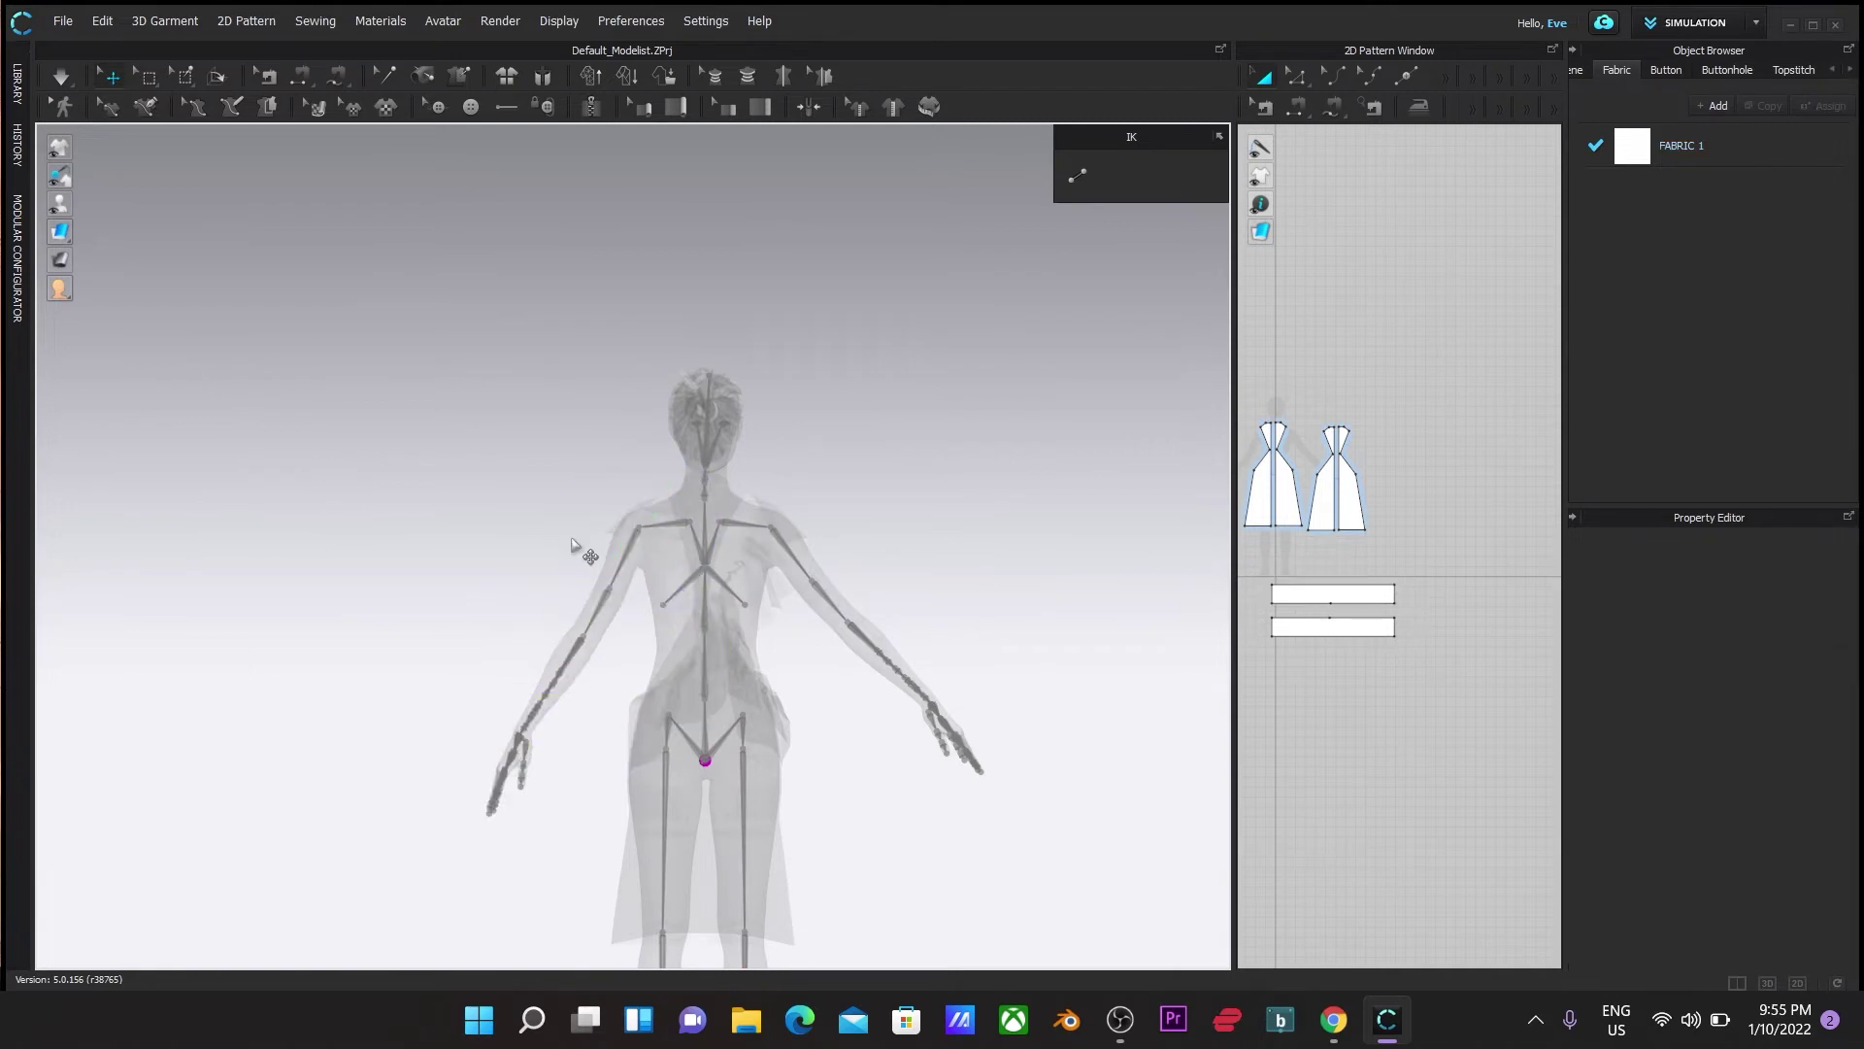
Rotate the avatar's left upper arm down to match the right one and hide the joints
left_click(772, 530)
left_click_drag(845, 525, 844, 544)
mouse_move(67, 203)
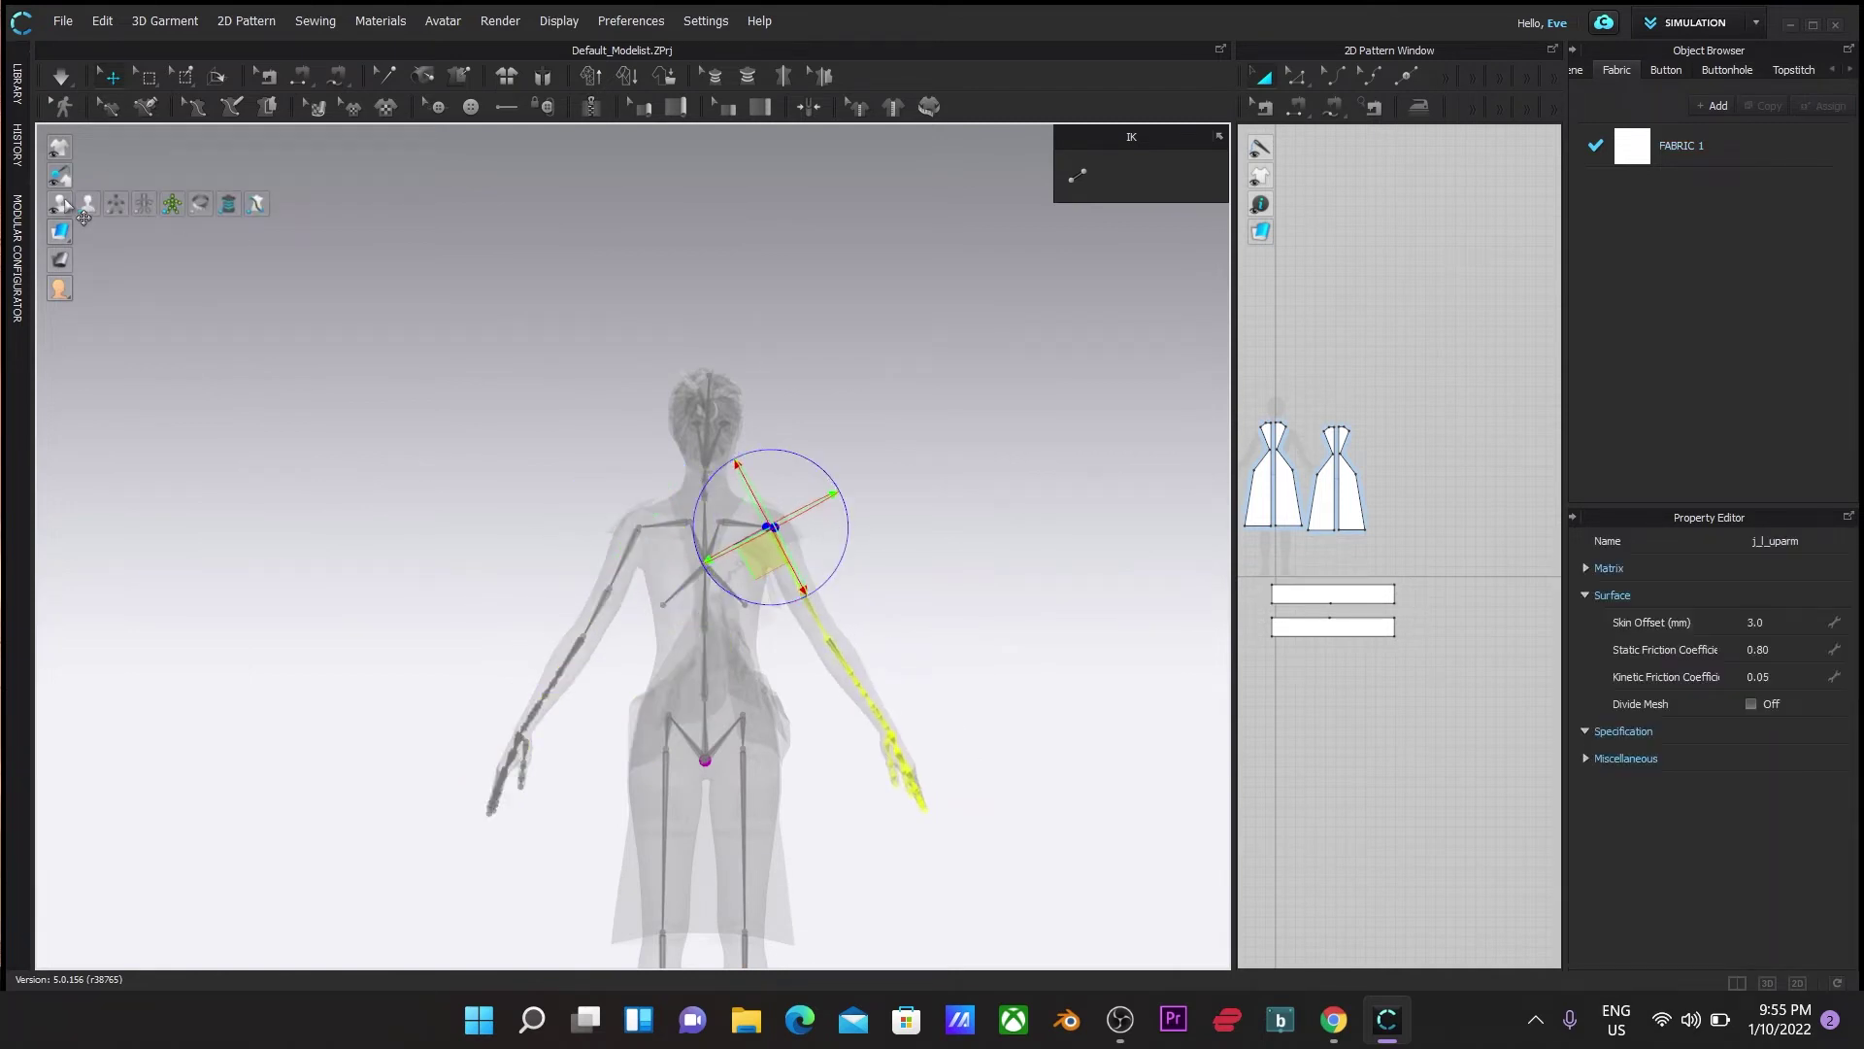
left_click(173, 205)
scroll(919, 582, "down", 3)
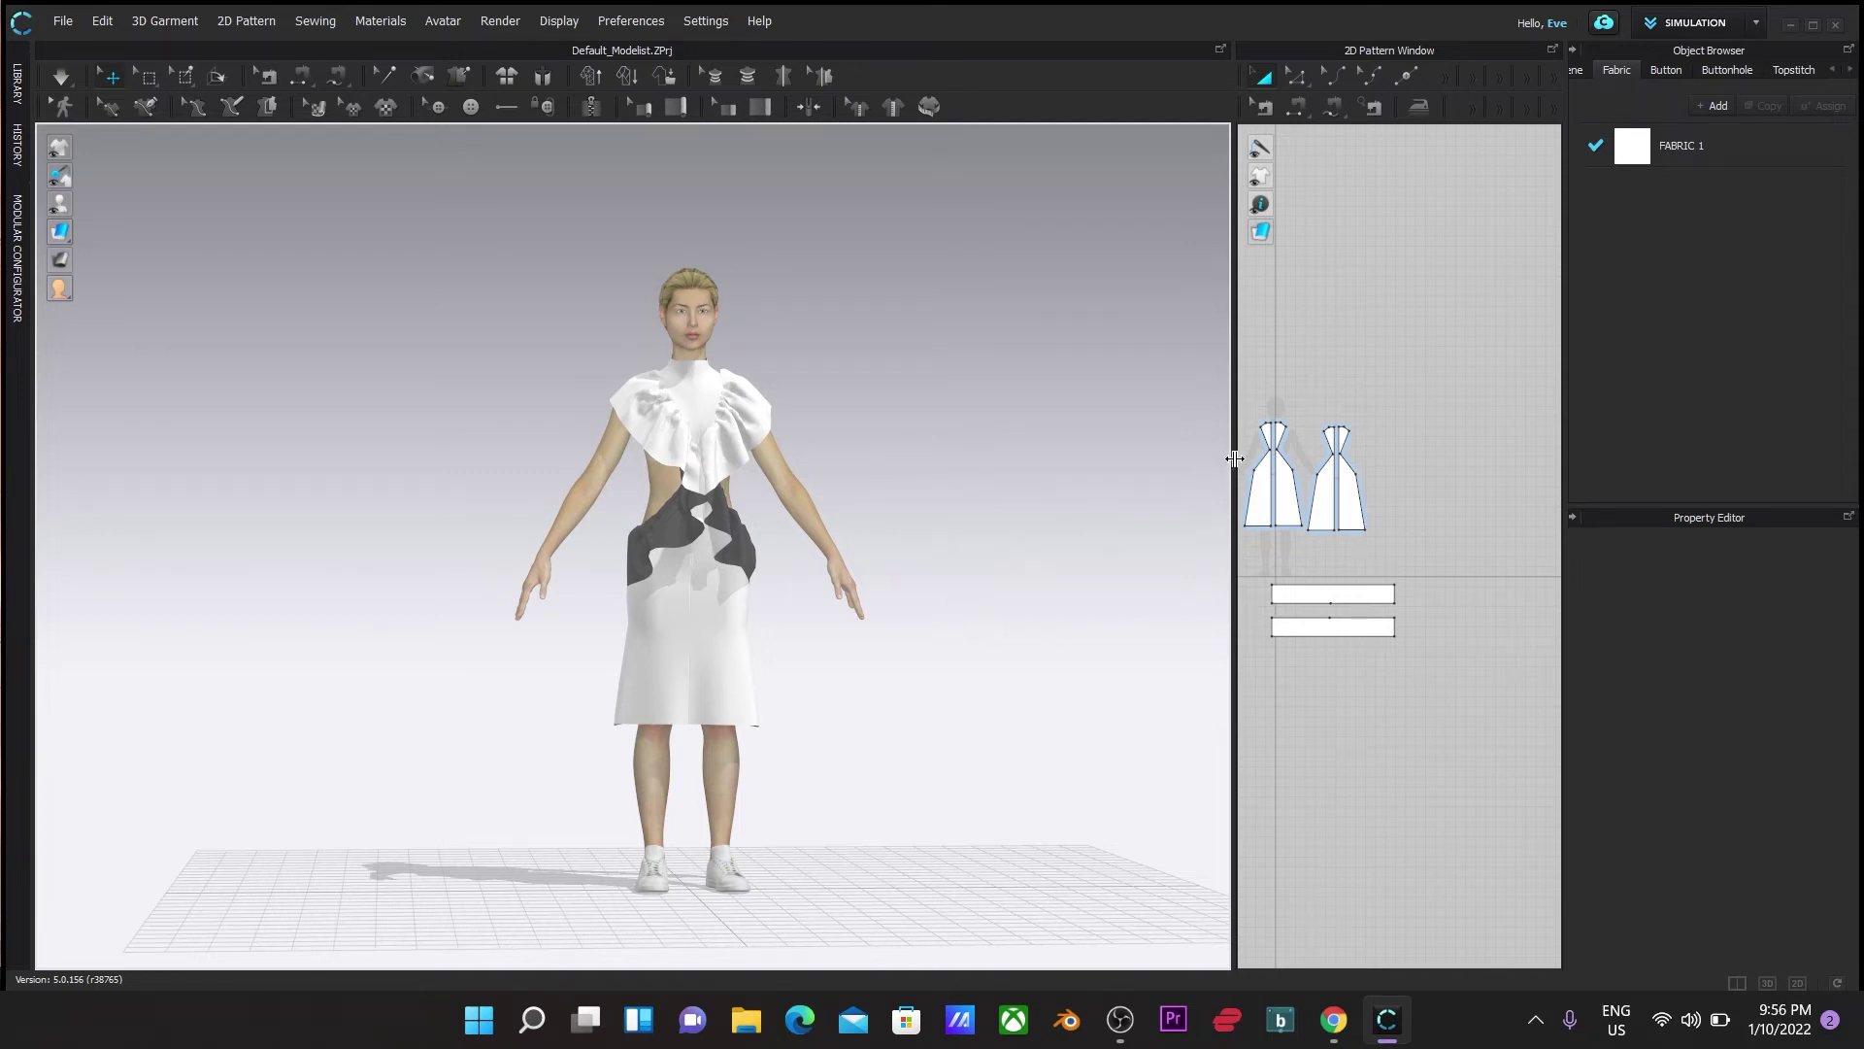
Enlarge the 2D pattern area and move the two shoulder ruffle strips beside the dress pieces
left_click_drag(1234, 459, 929, 459)
left_click_drag(1162, 637, 1377, 330)
left_click_drag(1178, 698, 1398, 410)
Draw a long rectangle about 2904 by 240 mm below the dress pieces and raise it in 3D near the front hem
key("s")
left_click_drag(967, 627, 1529, 670)
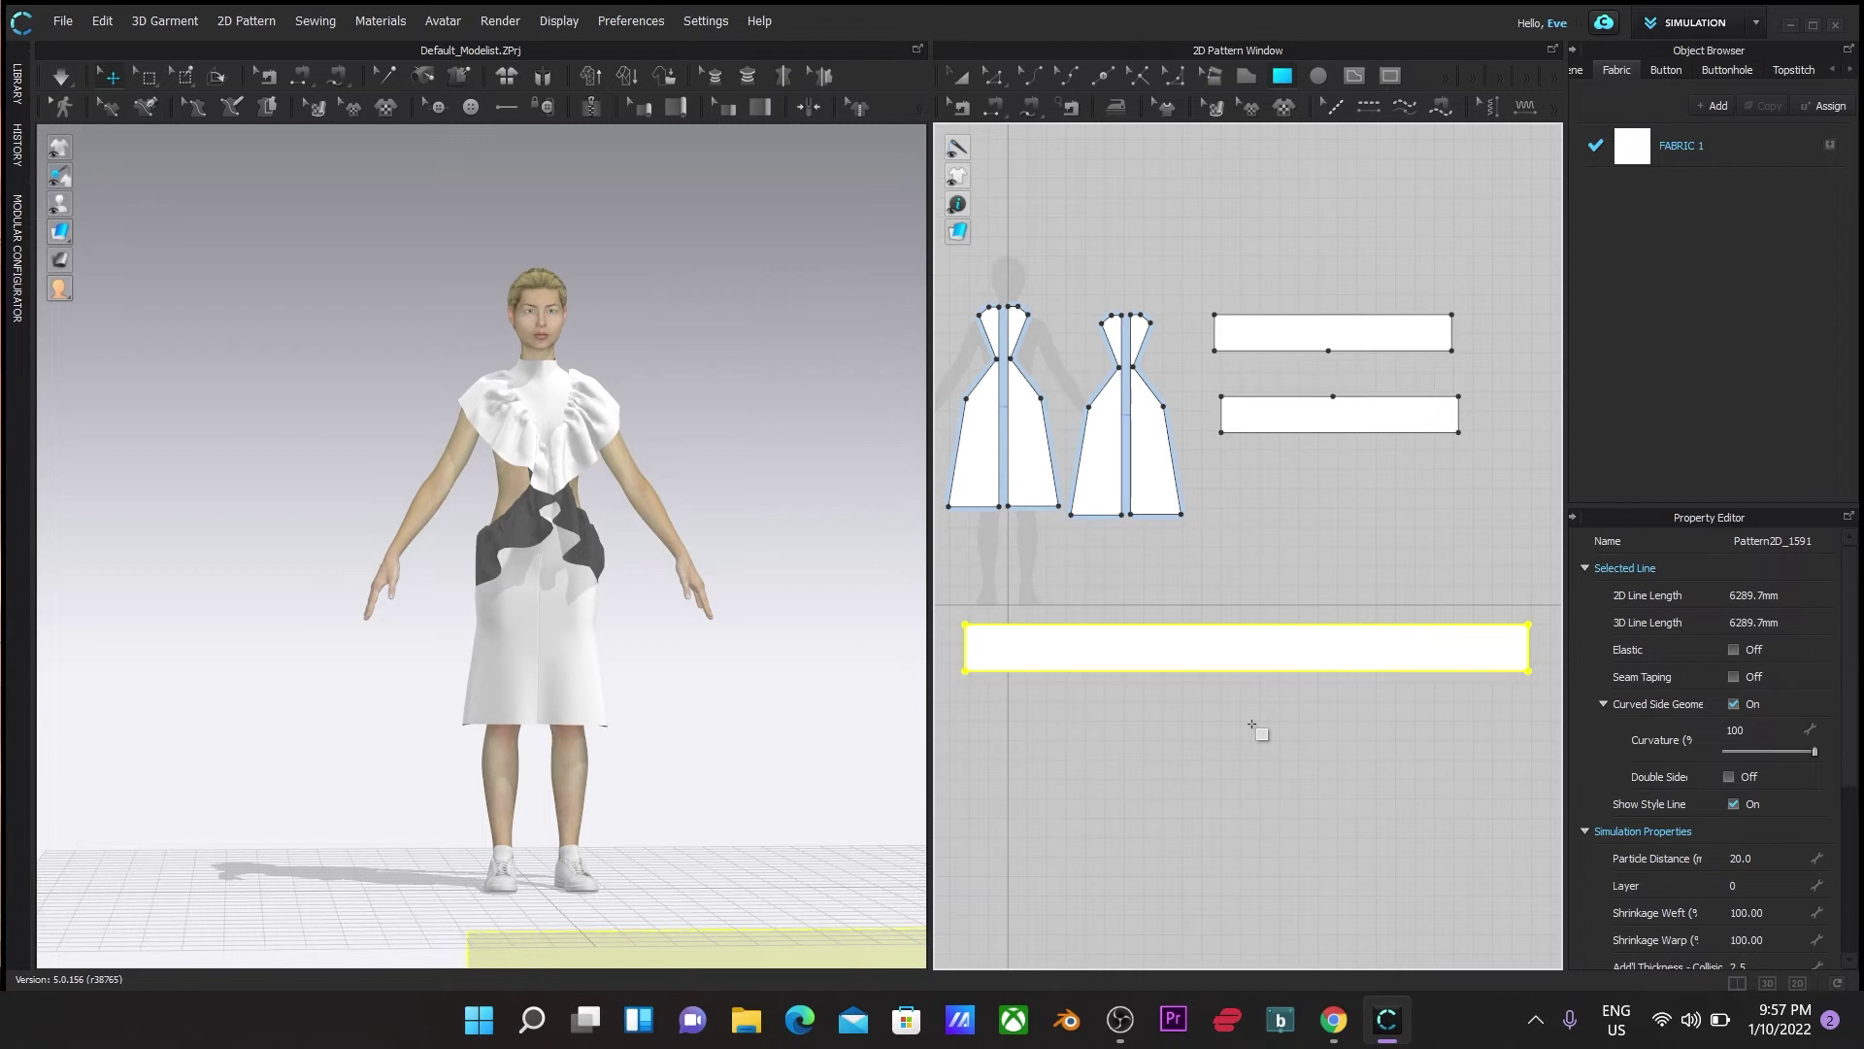
left_click_drag(729, 957, 729, 759)
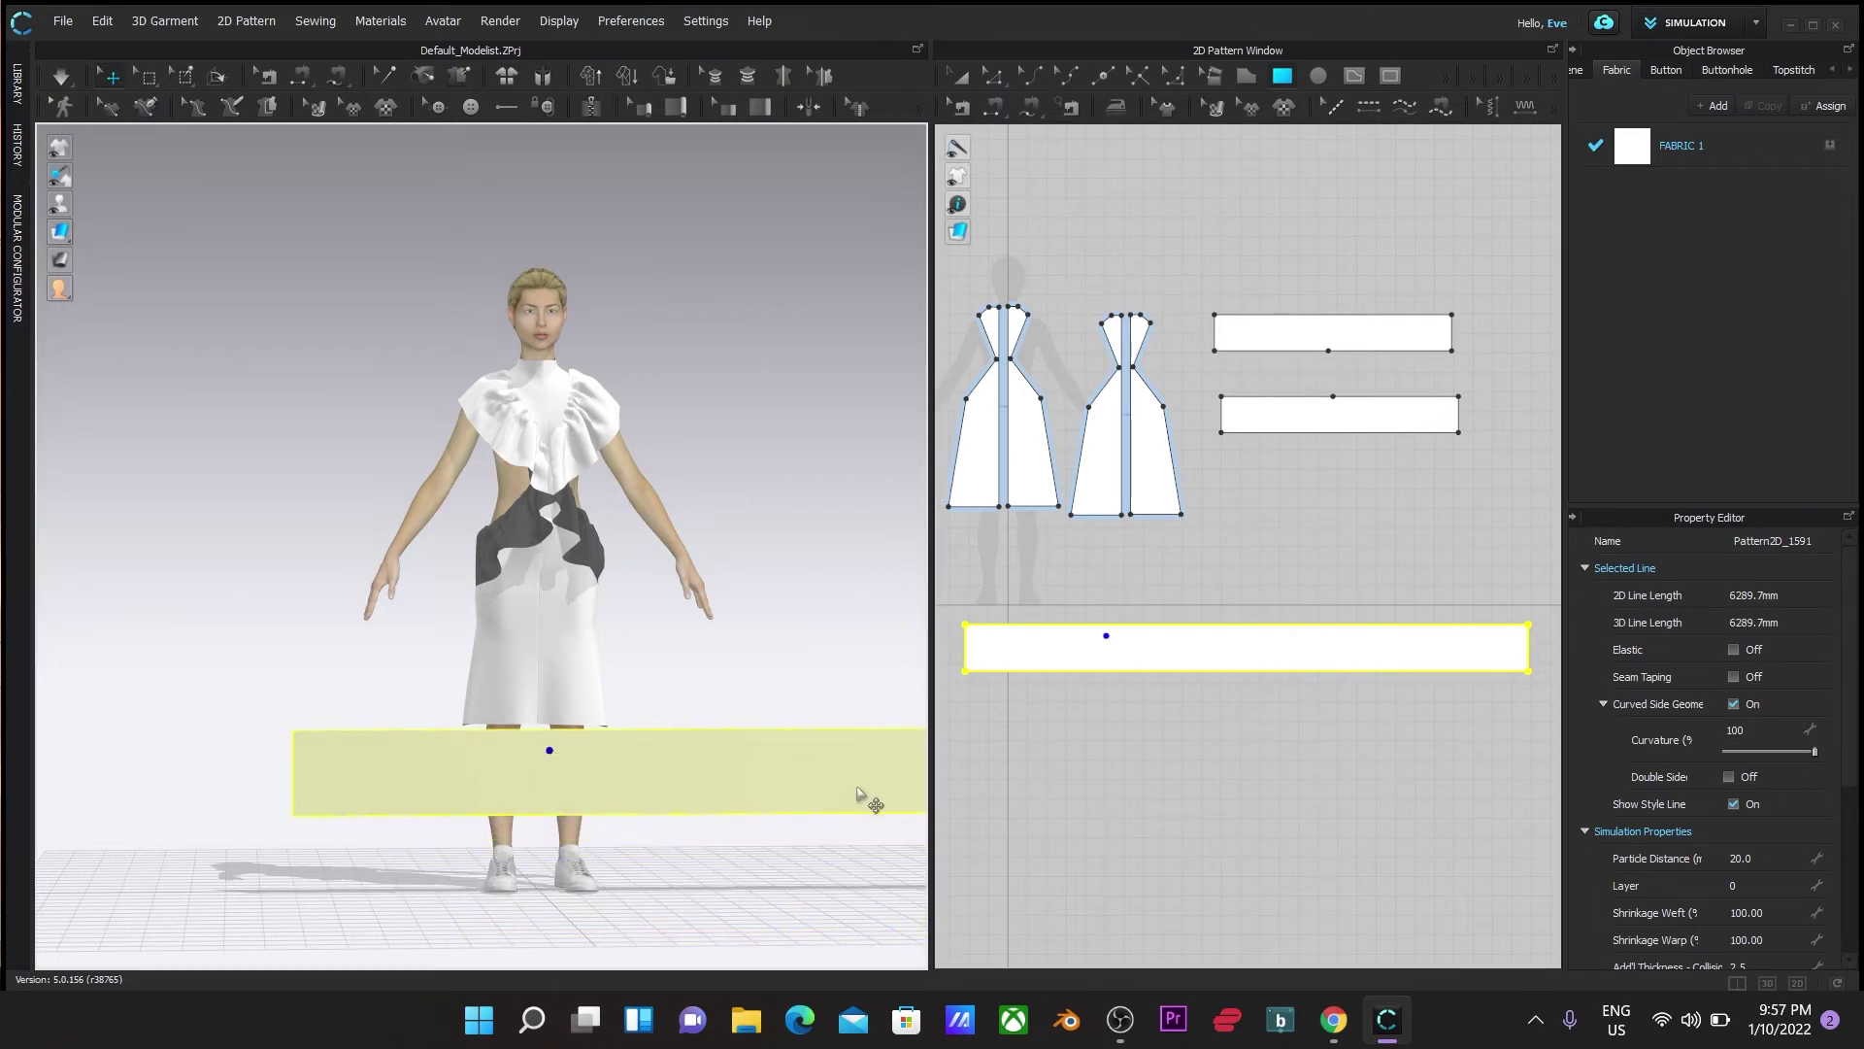
Copy the long hem strip and paste the duplicate below the original in the 2D pattern layout
right_click(1214, 649)
left_click(1325, 504)
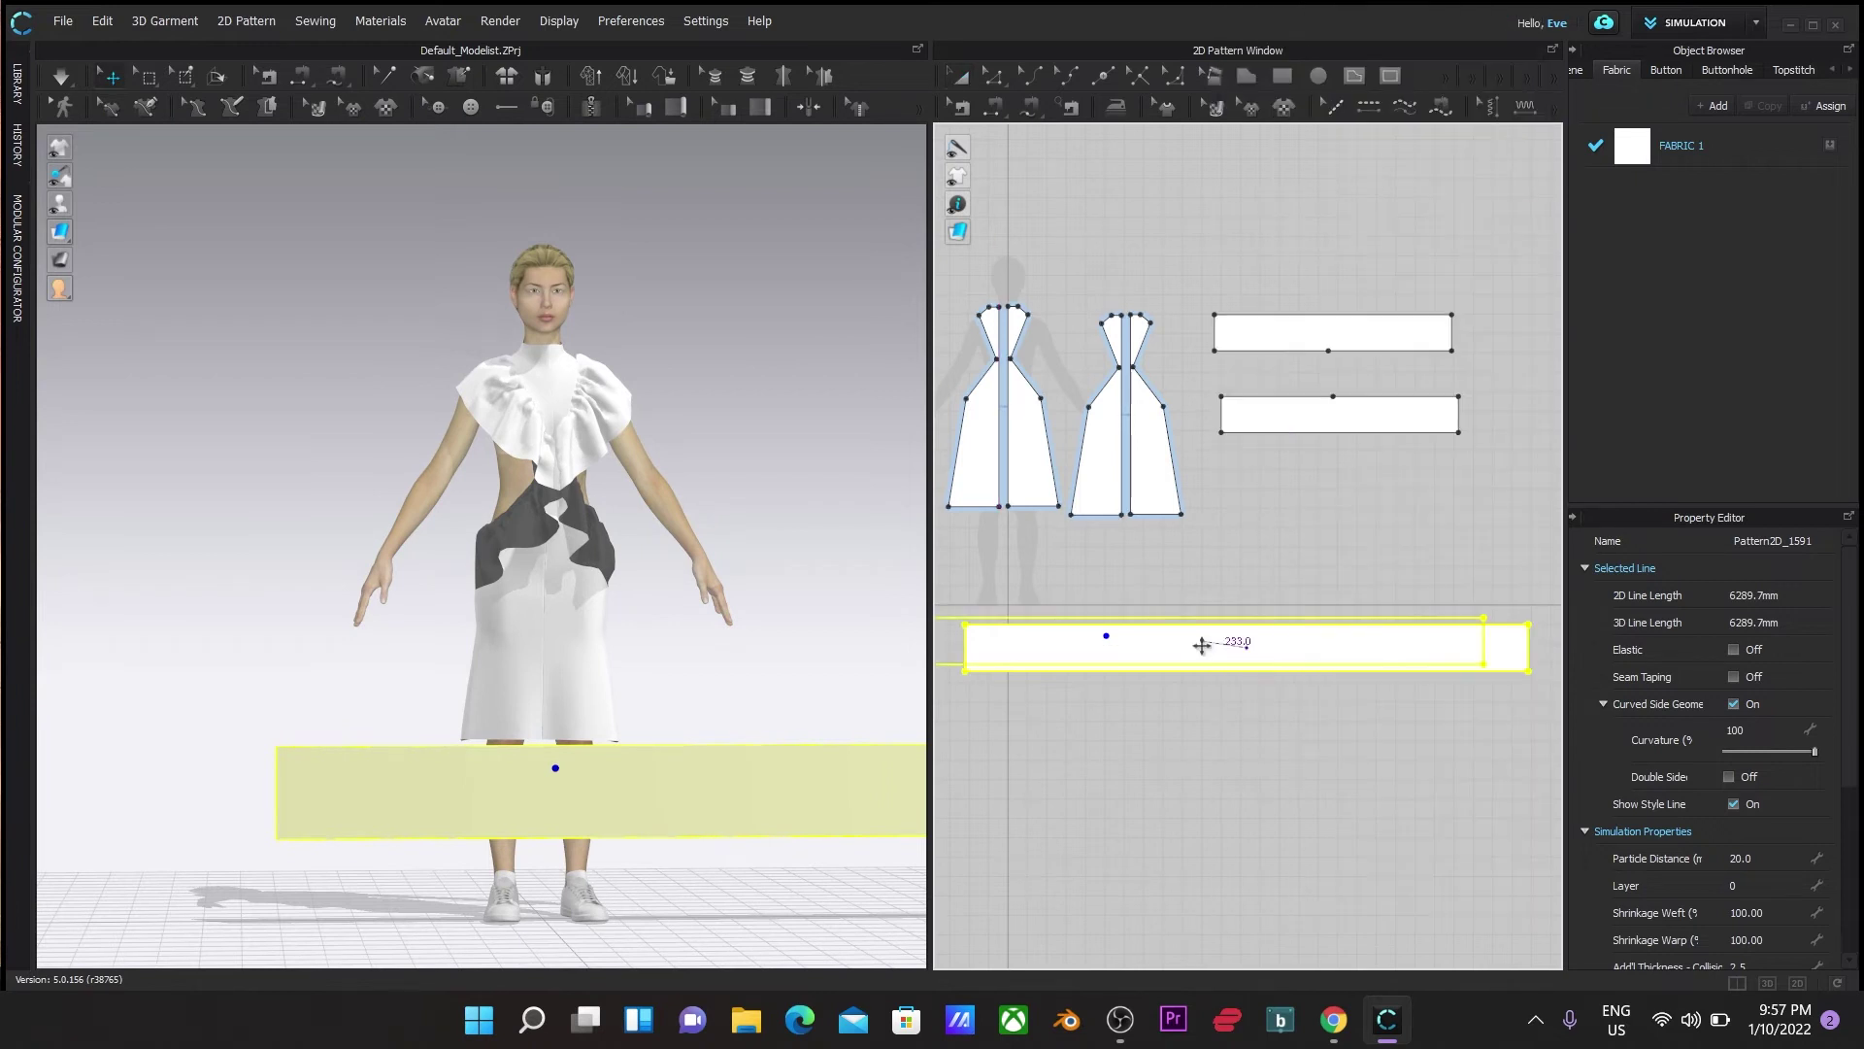
left_click(1263, 762)
left_click_drag(704, 909, 566, 812)
scroll(604, 753, "down", 3)
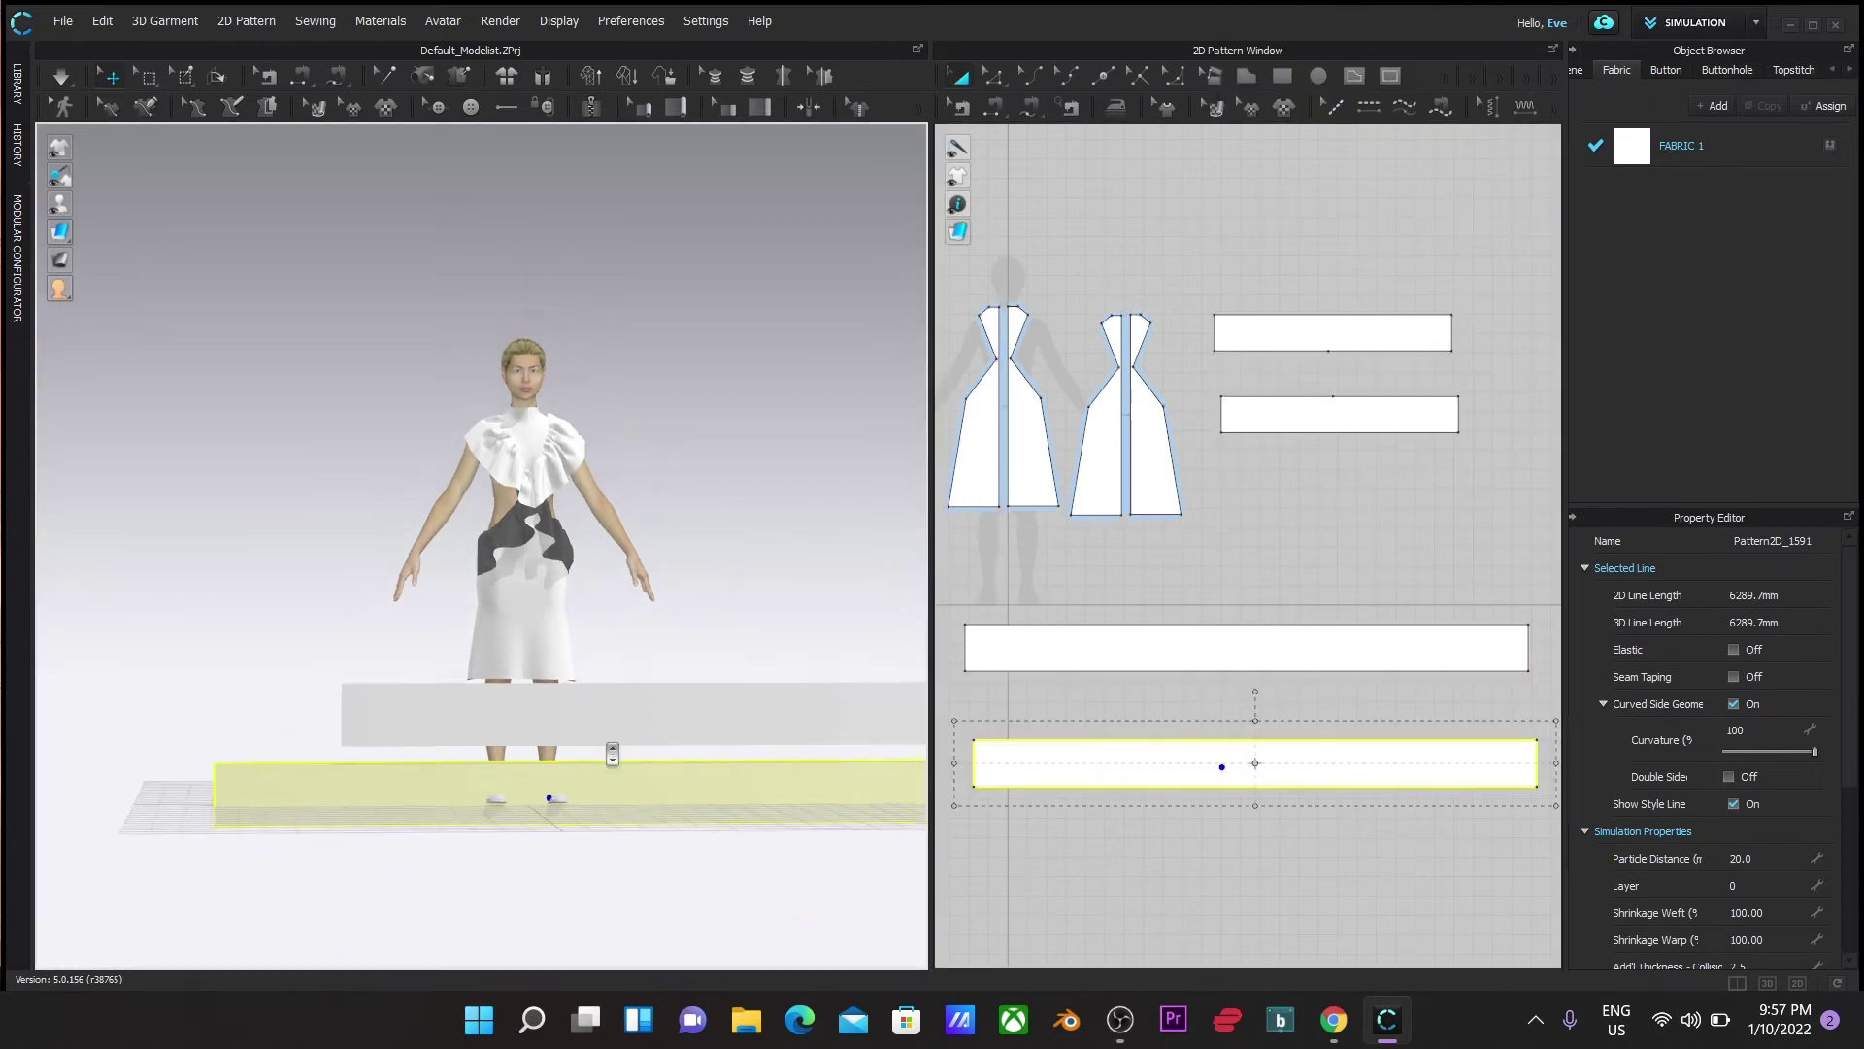
Turn the copied strip to face backward, place it behind the avatar at hem height and position the original in front
left_click(517, 720)
left_click_drag(582, 738, 593, 609)
right_click(594, 610)
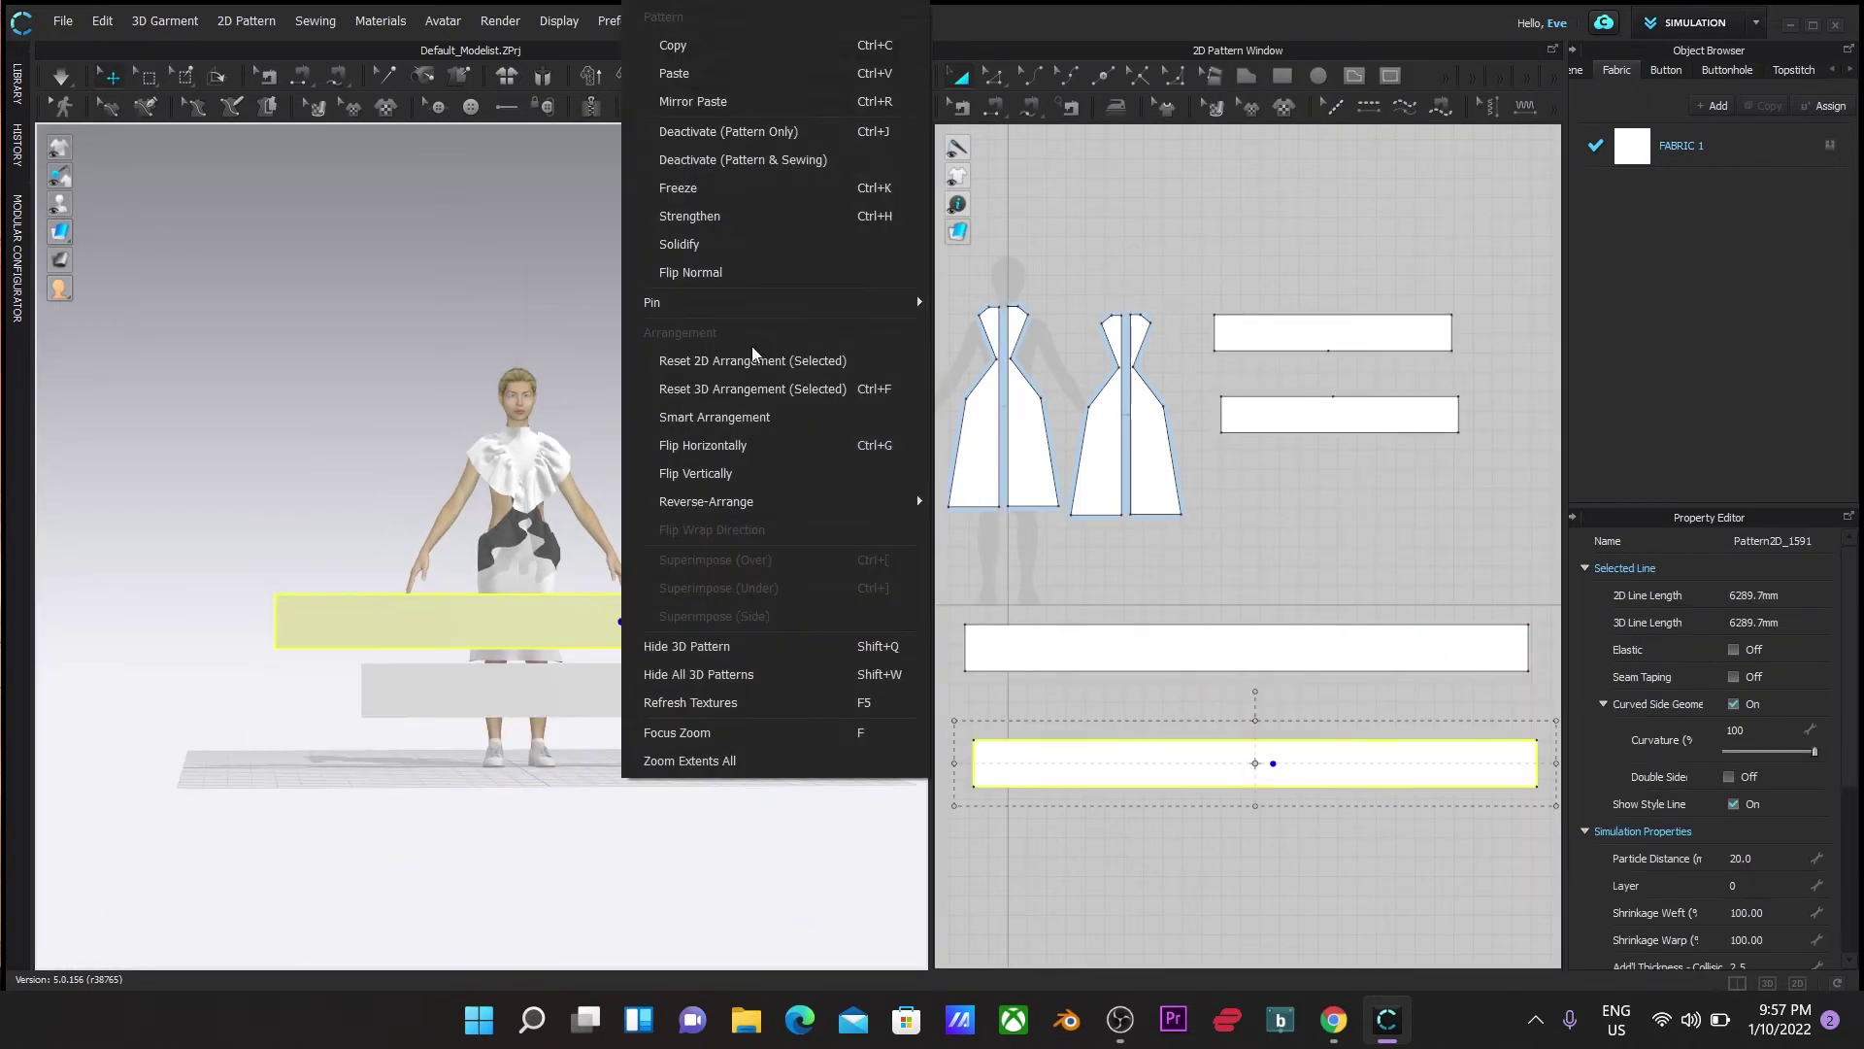
left_click(917, 295)
right_click_drag(686, 627, 525, 844)
left_click_drag(568, 719, 632, 740)
right_click_drag(301, 746, 424, 754)
left_click(407, 756)
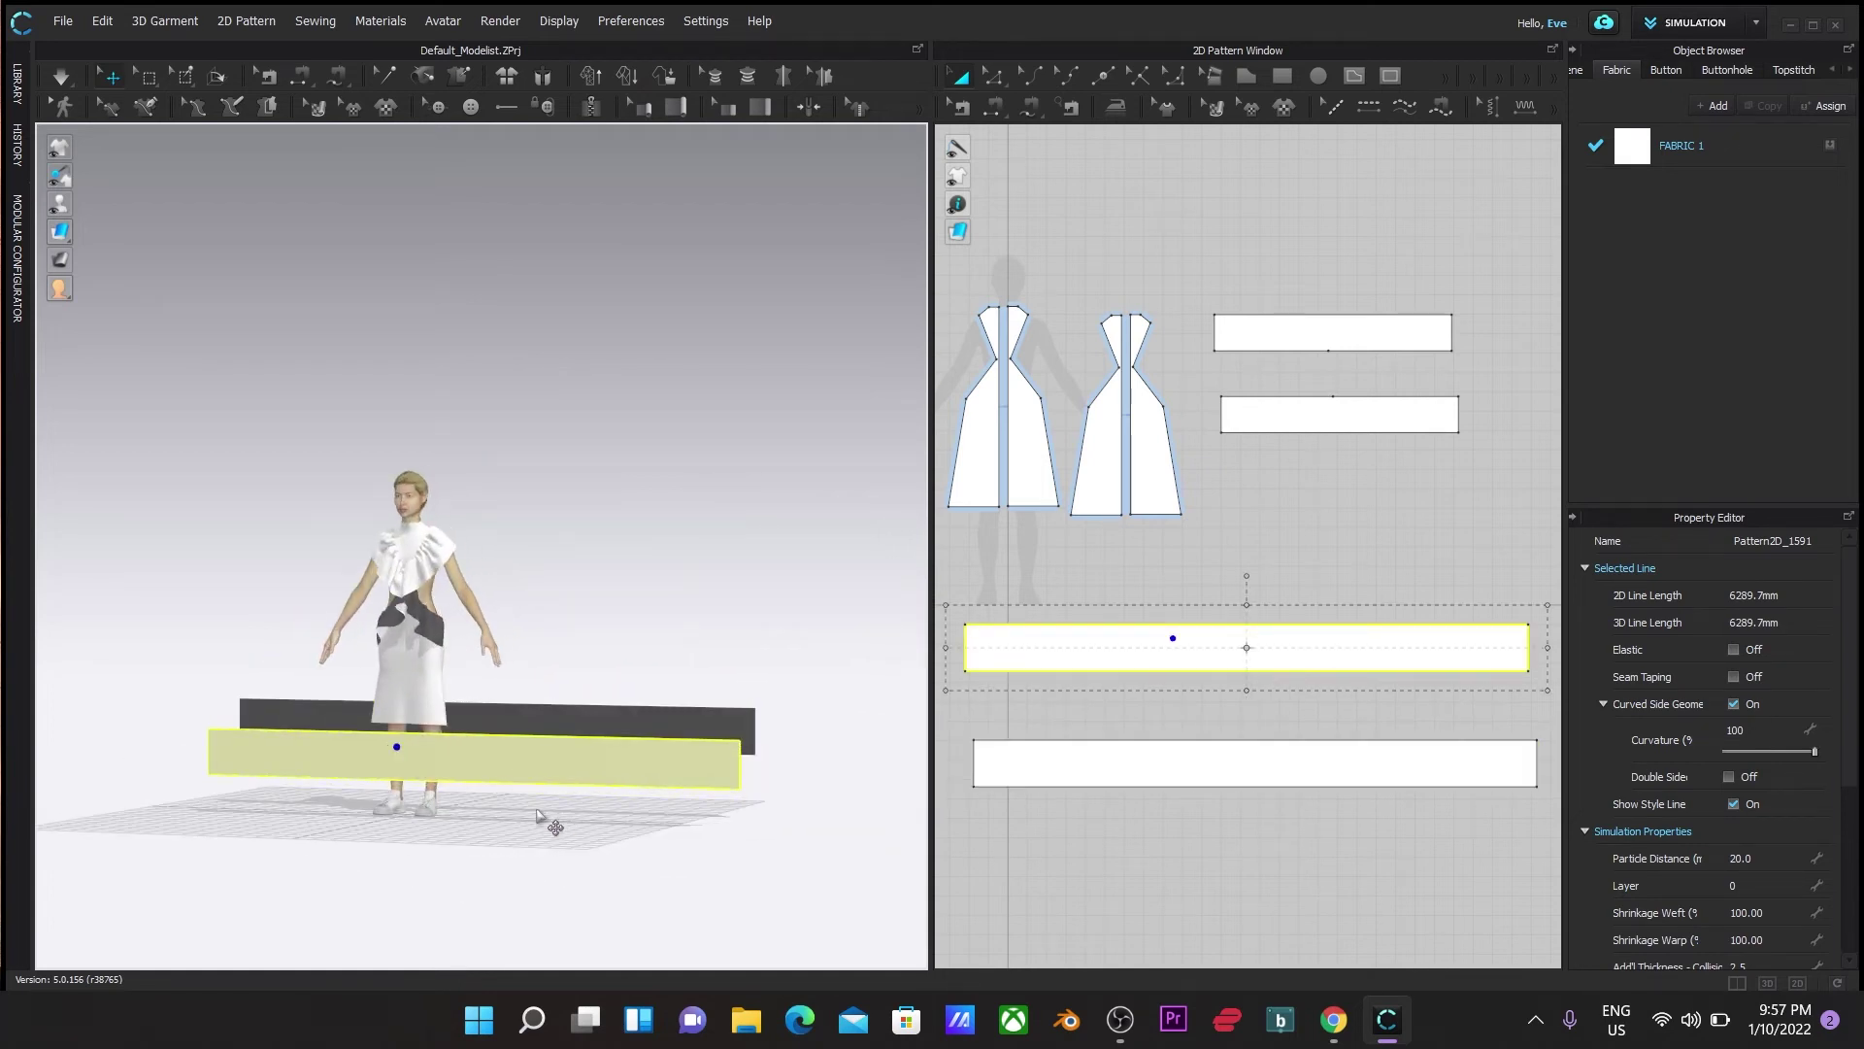
Add a split point near the middle of the upper long edge of each hem strip
left_click(994, 106)
scroll(523, 602, "up", 5)
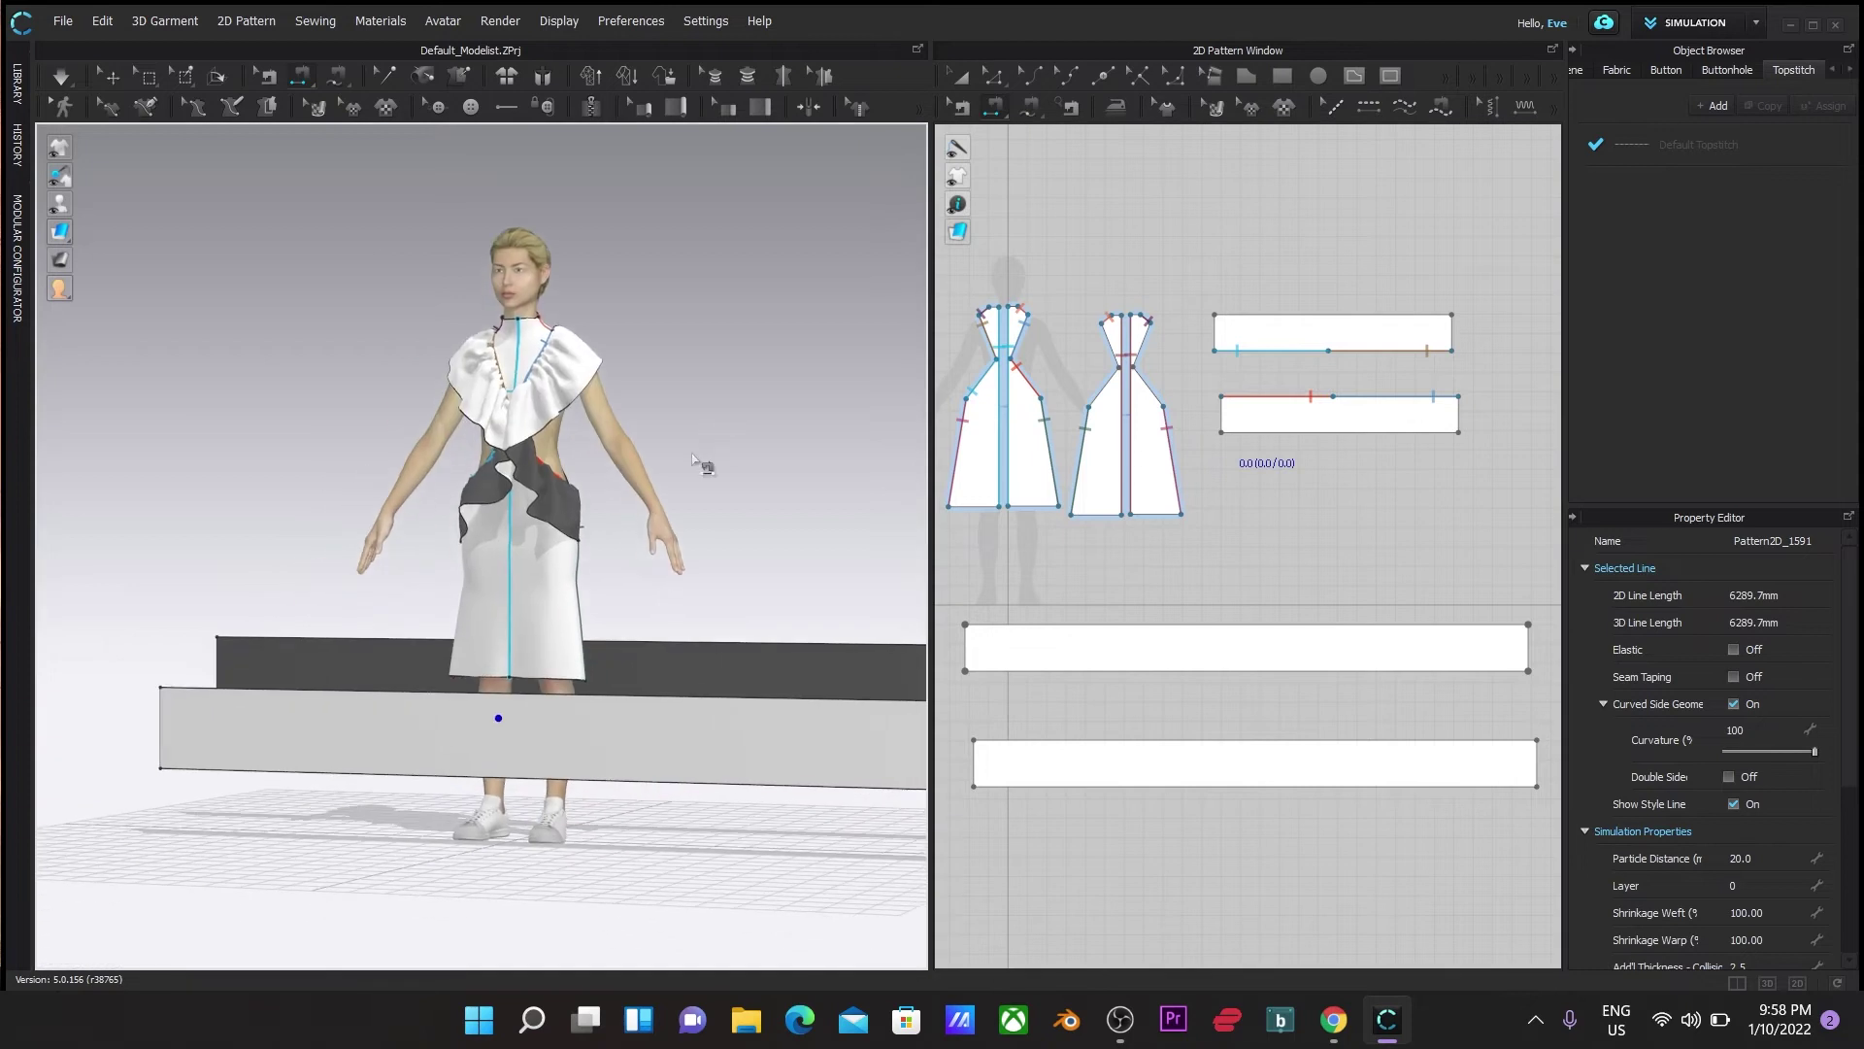
left_click(1102, 76)
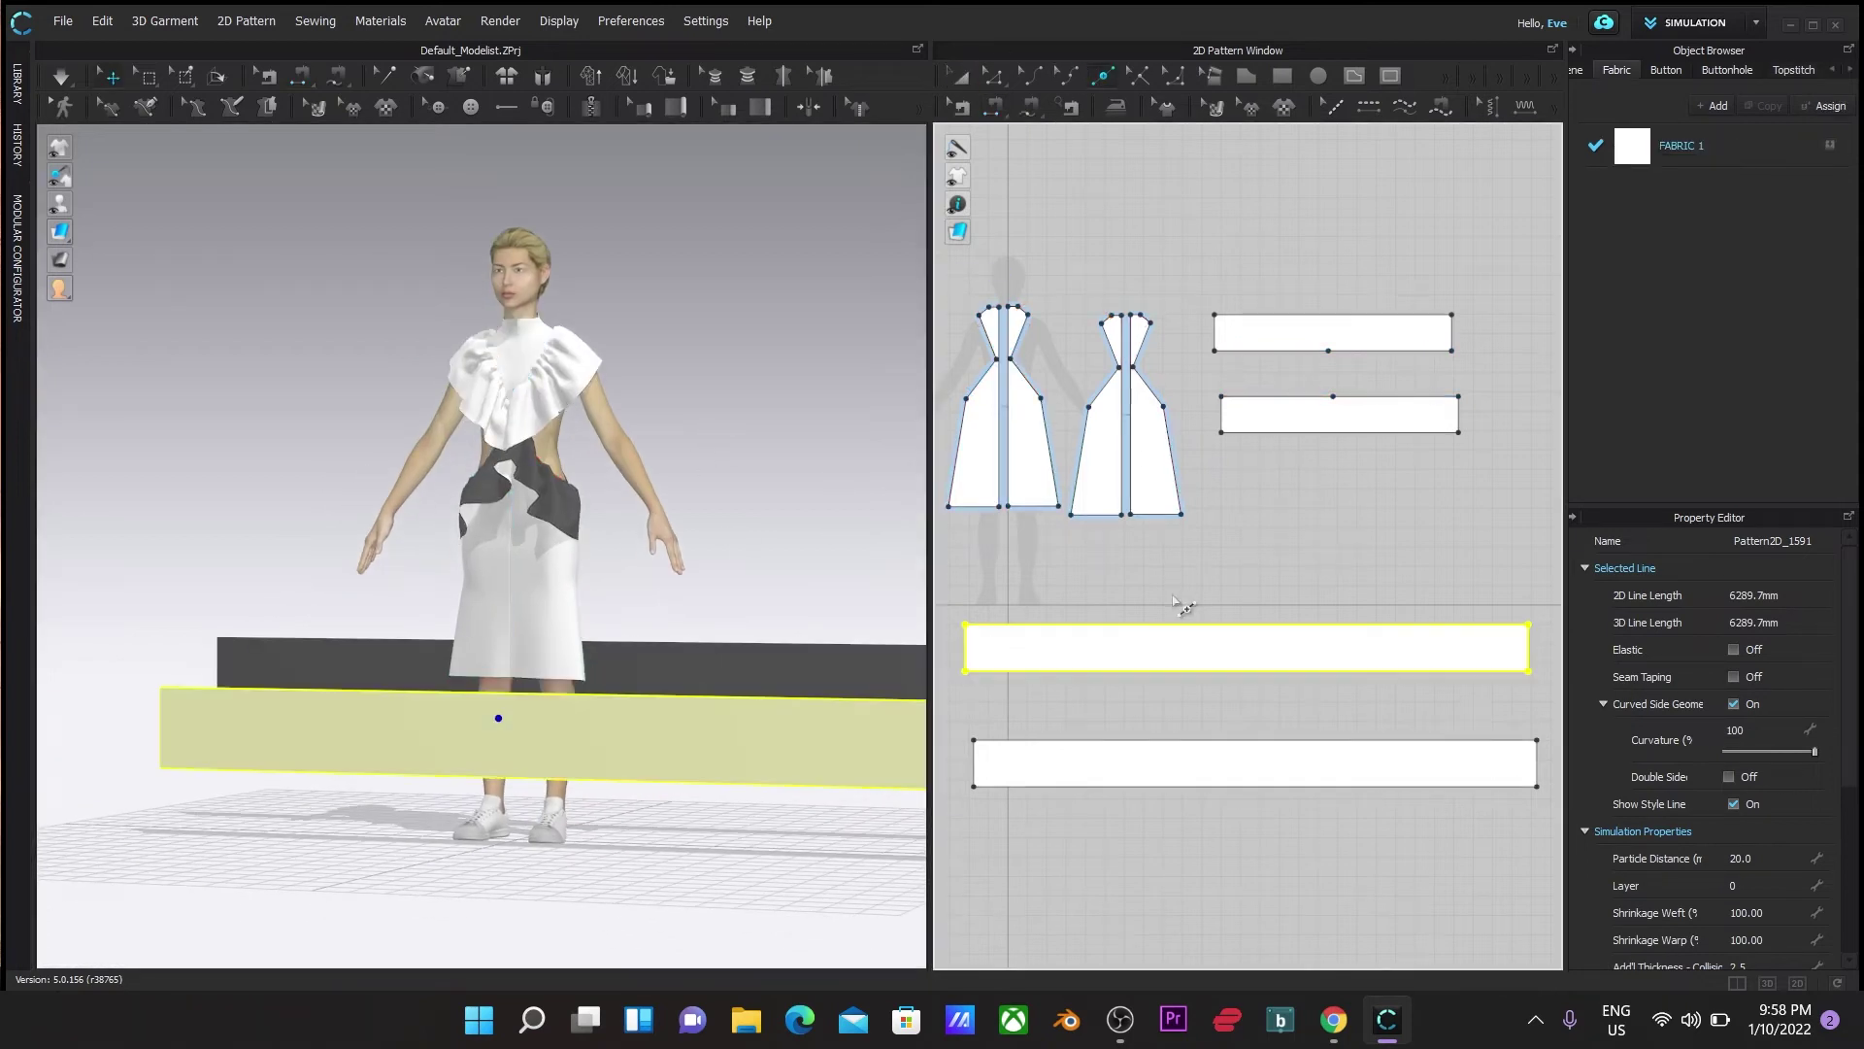
left_click(541, 705)
right_click(1250, 628)
left_click(819, 538)
left_click(899, 659)
left_click(1109, 377)
left_click(925, 529)
left_click(1241, 741)
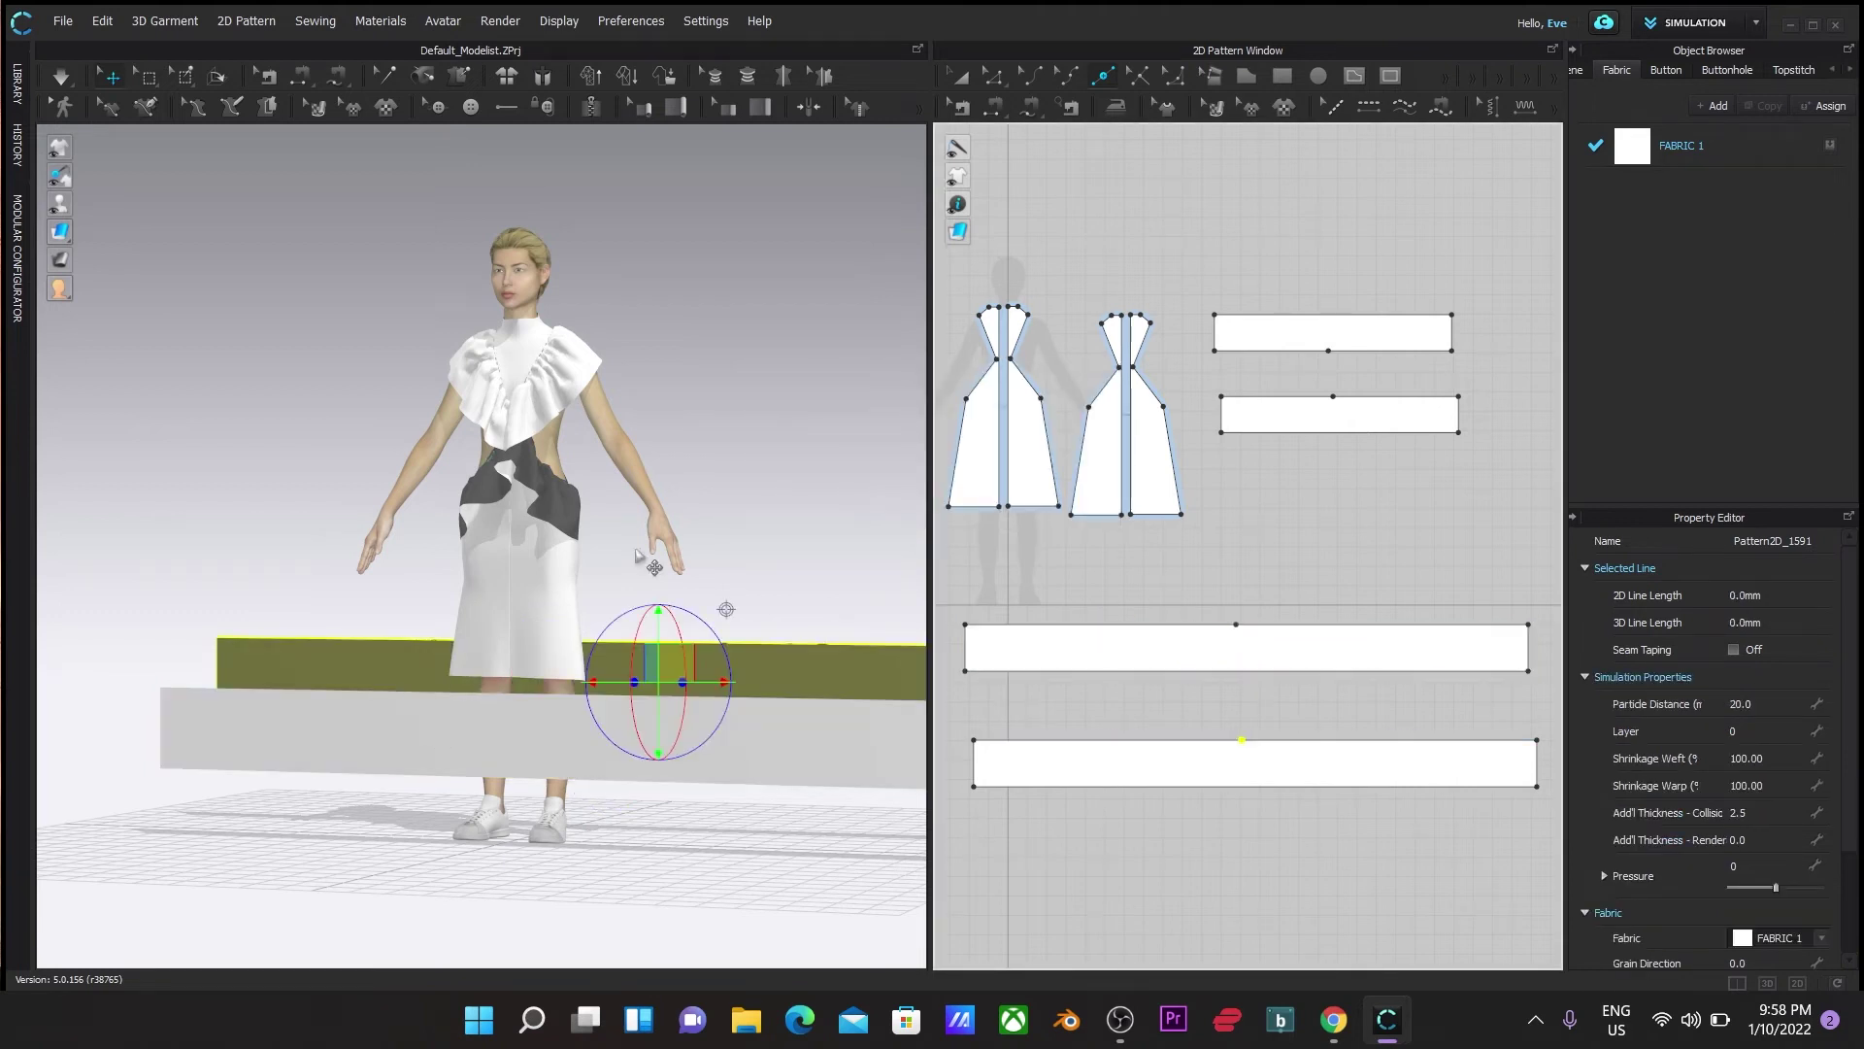
Segment-sew the two upper-edge halves of the front hem strip to the left and right front hems
key("n")
left_click(485, 678)
left_click(551, 693)
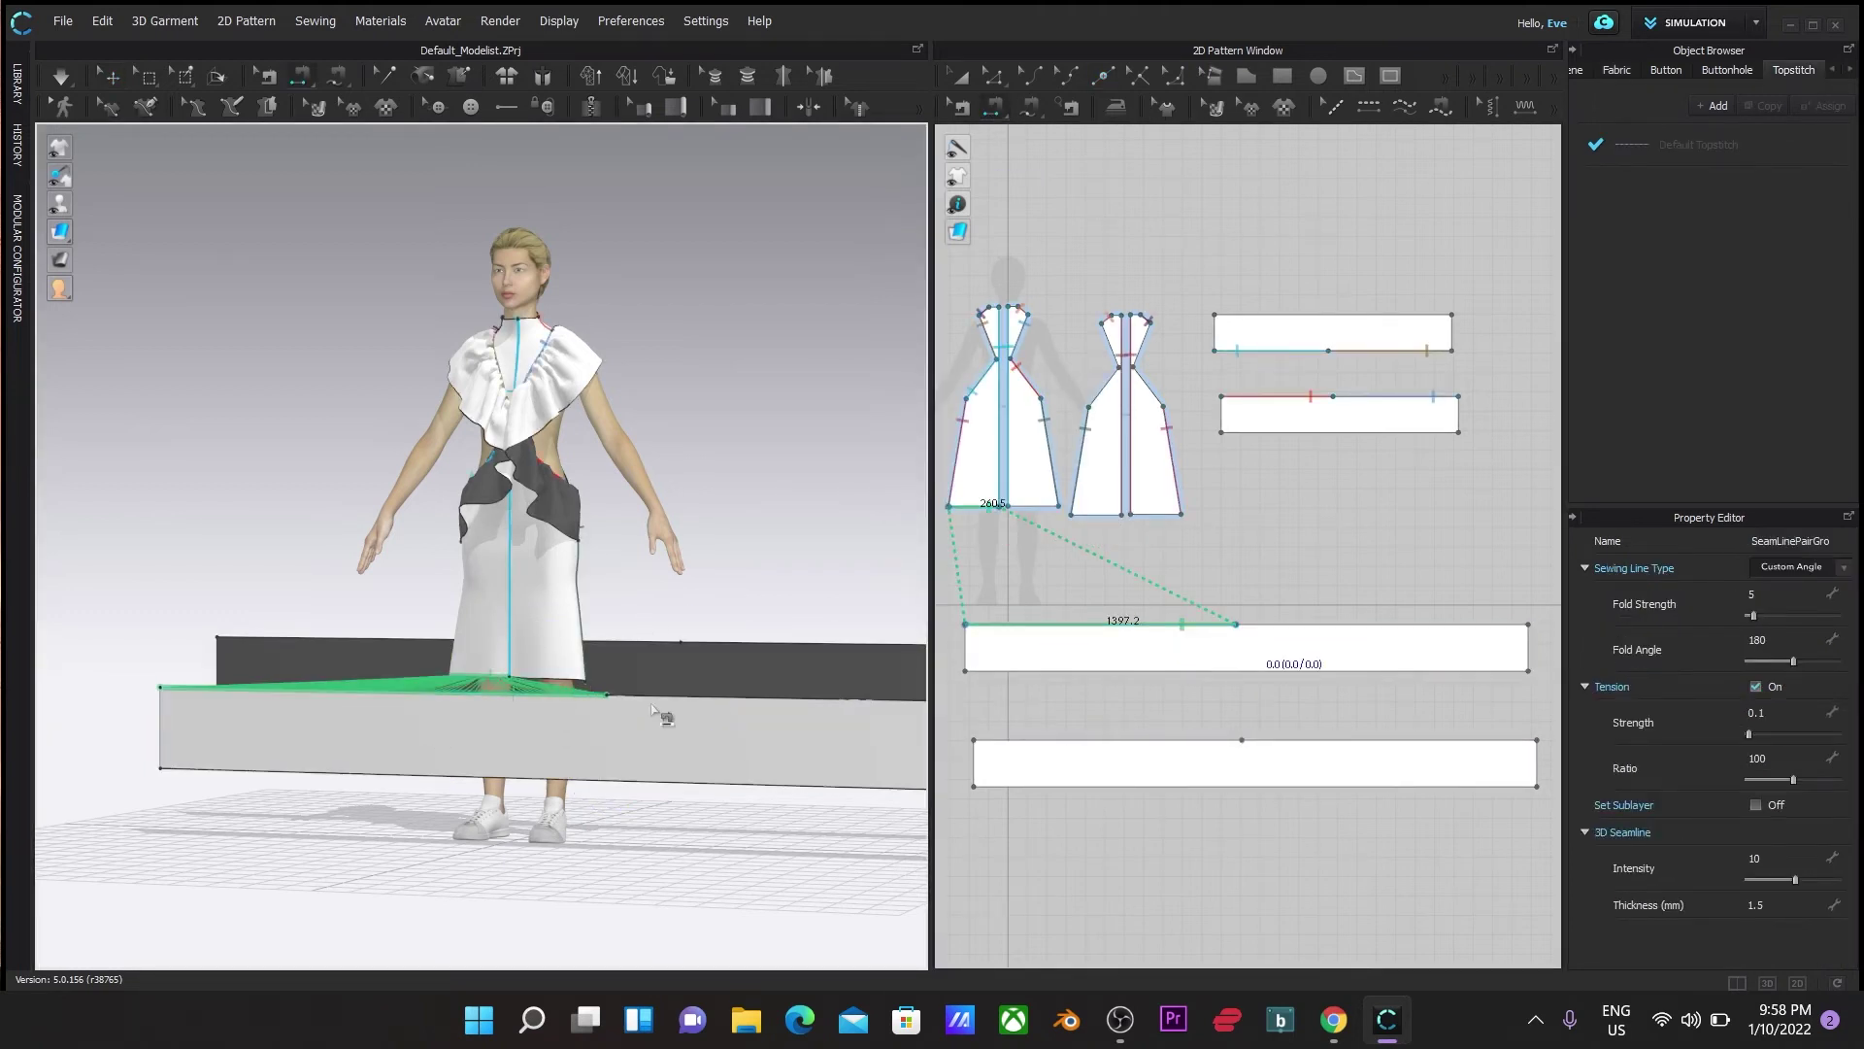
right_click_drag(668, 707, 596, 846)
left_click(597, 683)
left_click(881, 776)
Reposition the back hem strip and segment-sew its two upper-edge halves to the matching back hems
right_click_drag(749, 881, 568, 889)
left_click(959, 77)
left_click_drag(752, 721, 737, 751)
left_click(992, 107)
key("n")
left_click(642, 718)
left_click(408, 949)
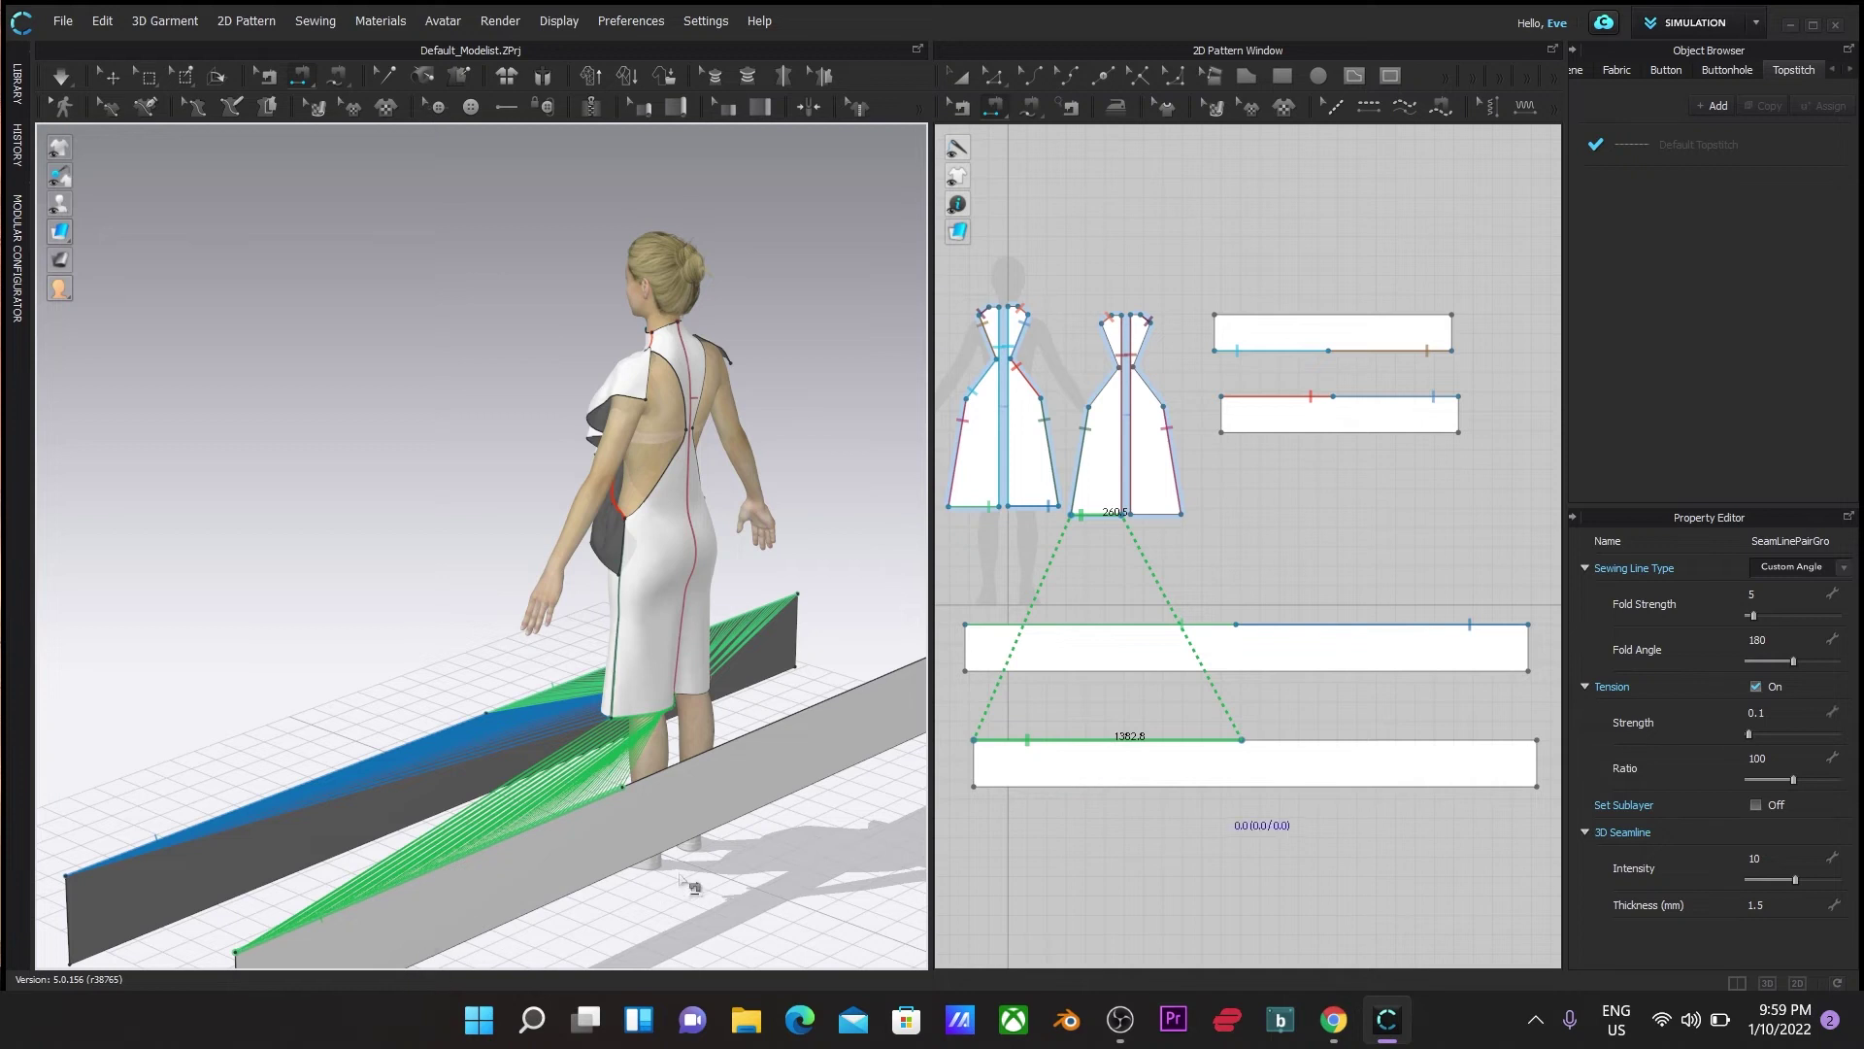
left_click(692, 703)
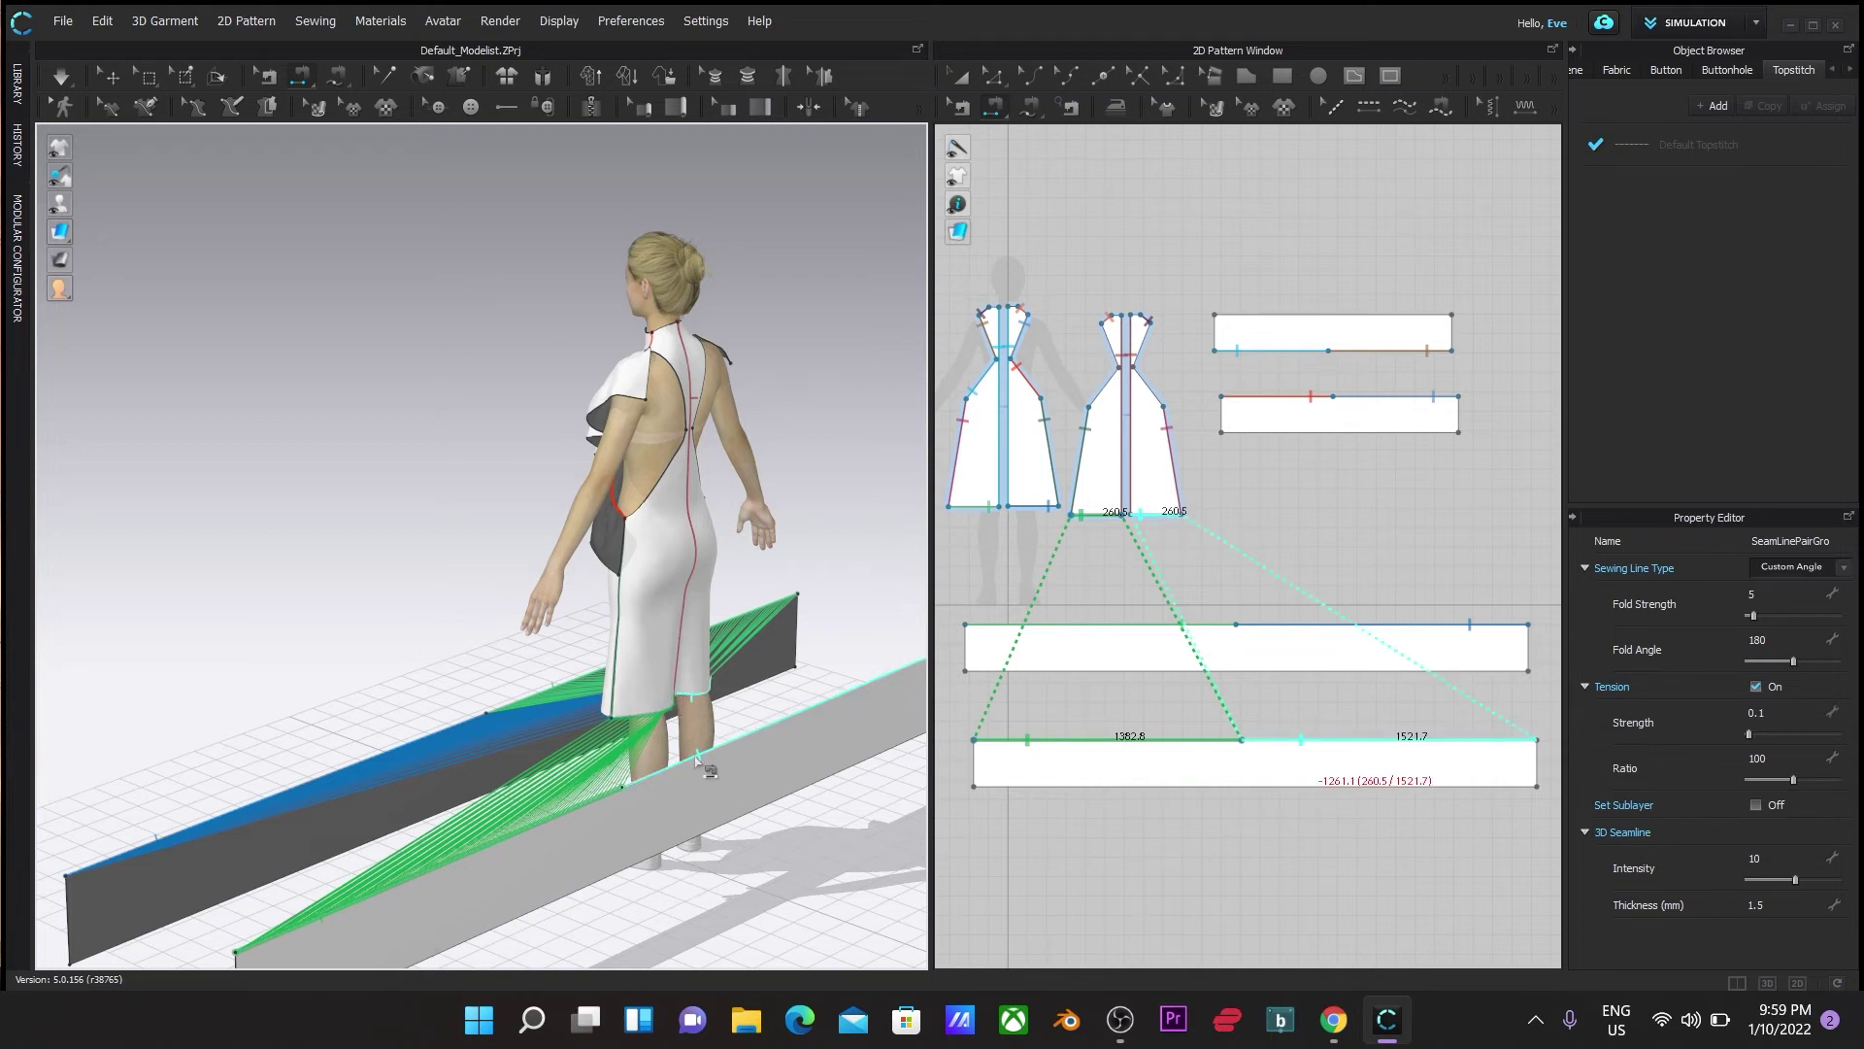
left_click(734, 895)
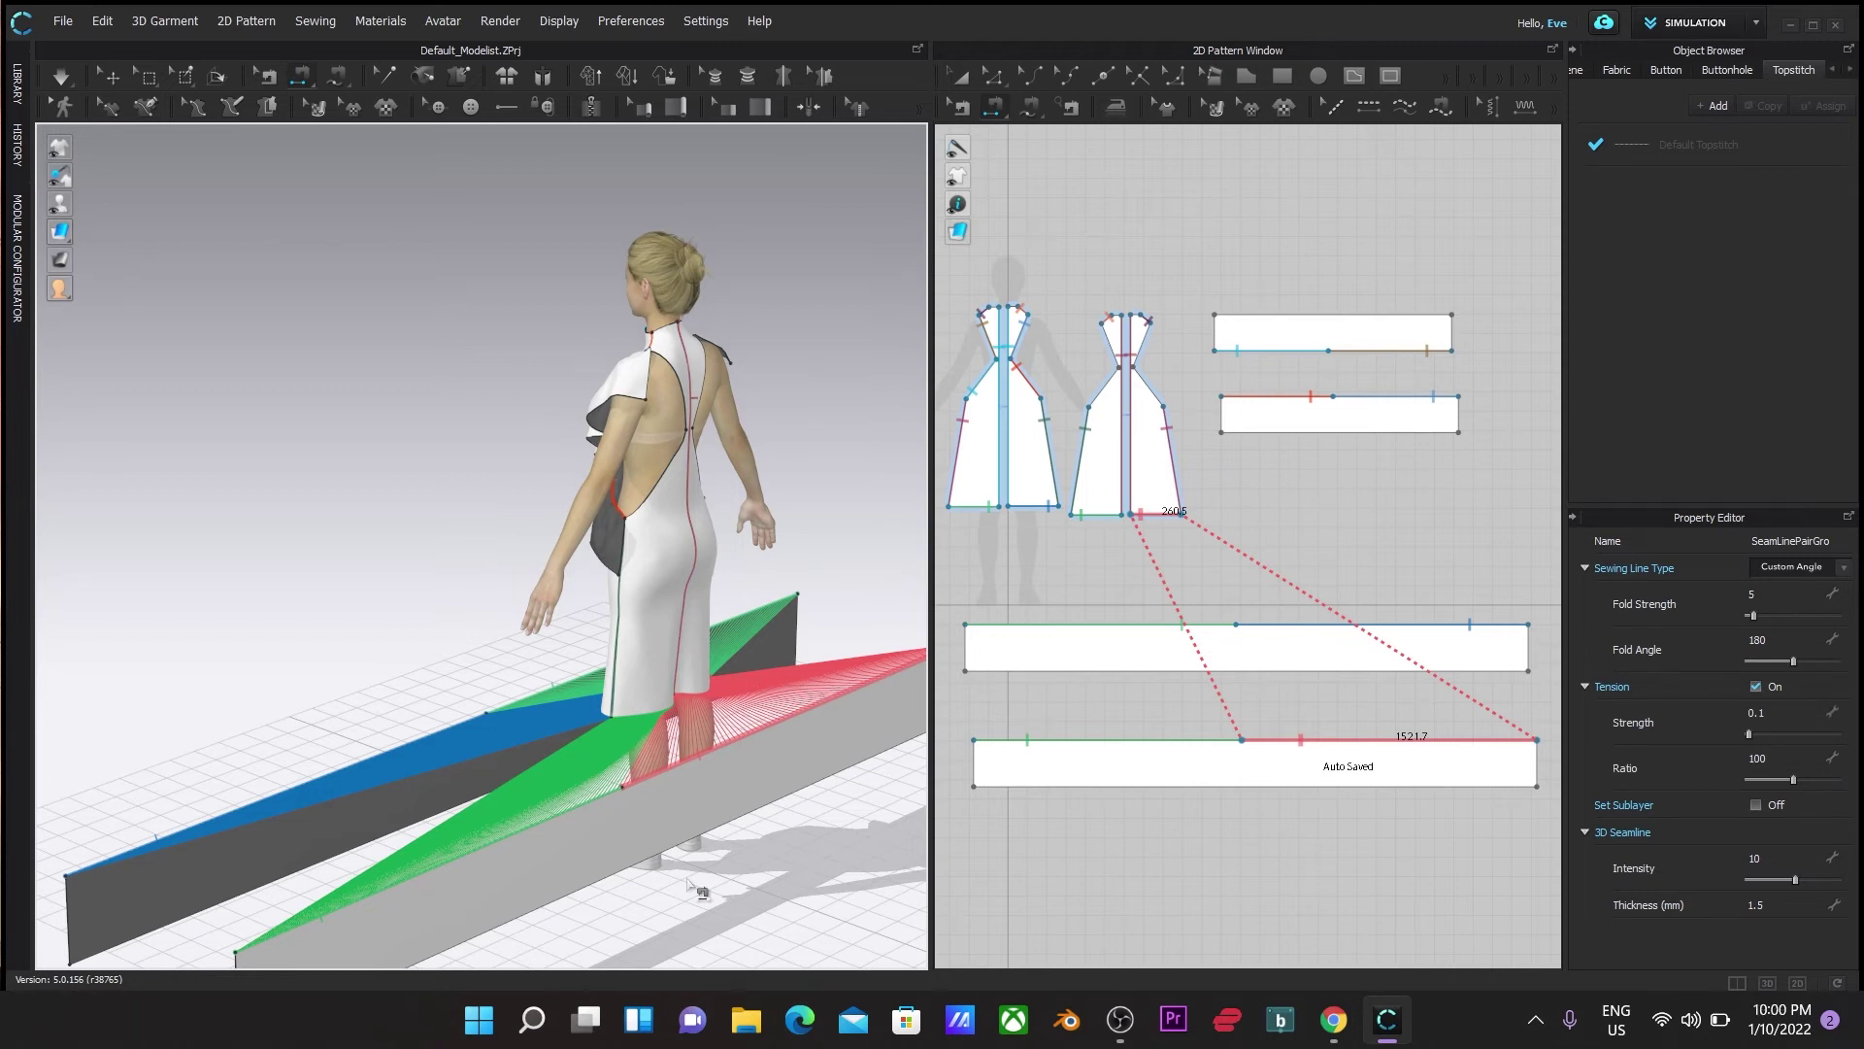
Sew the short ends of the front and back hem strips together on both sides and simulate the garment
right_click_drag(643, 934, 521, 691)
left_click(562, 691)
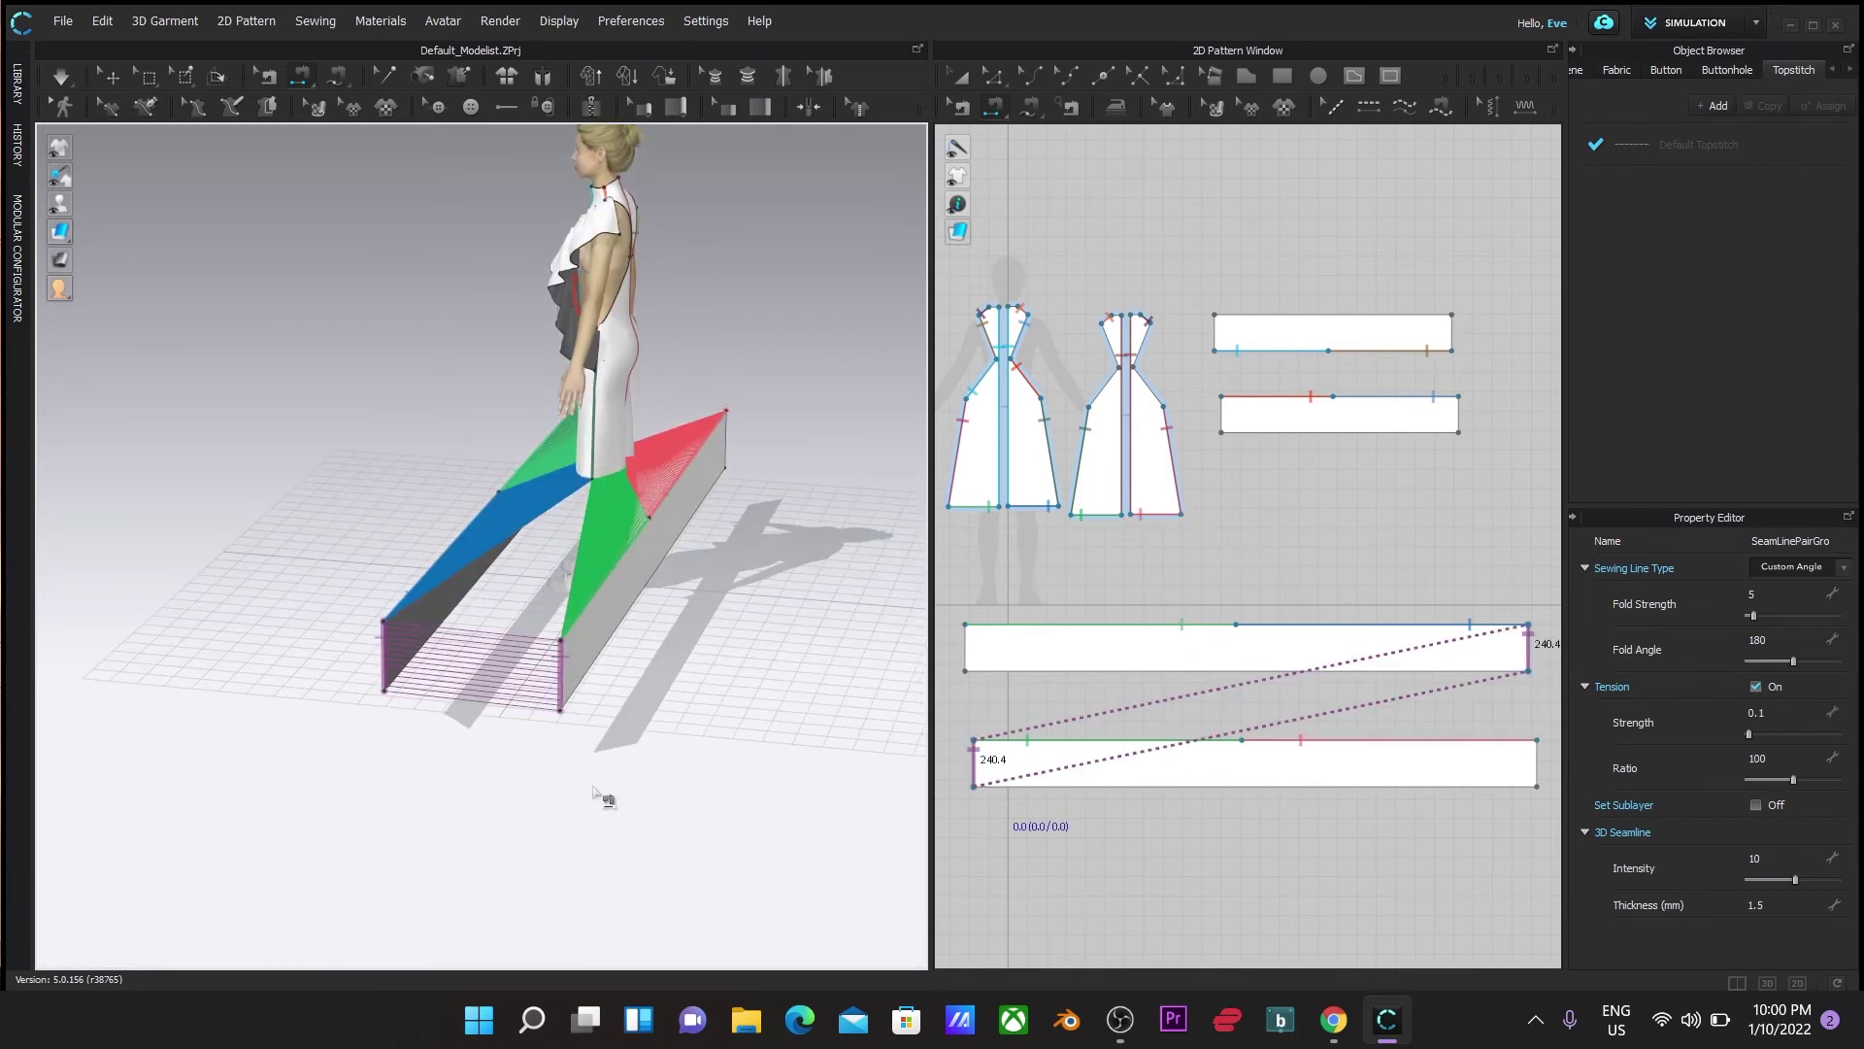
right_click_drag(595, 788, 356, 786)
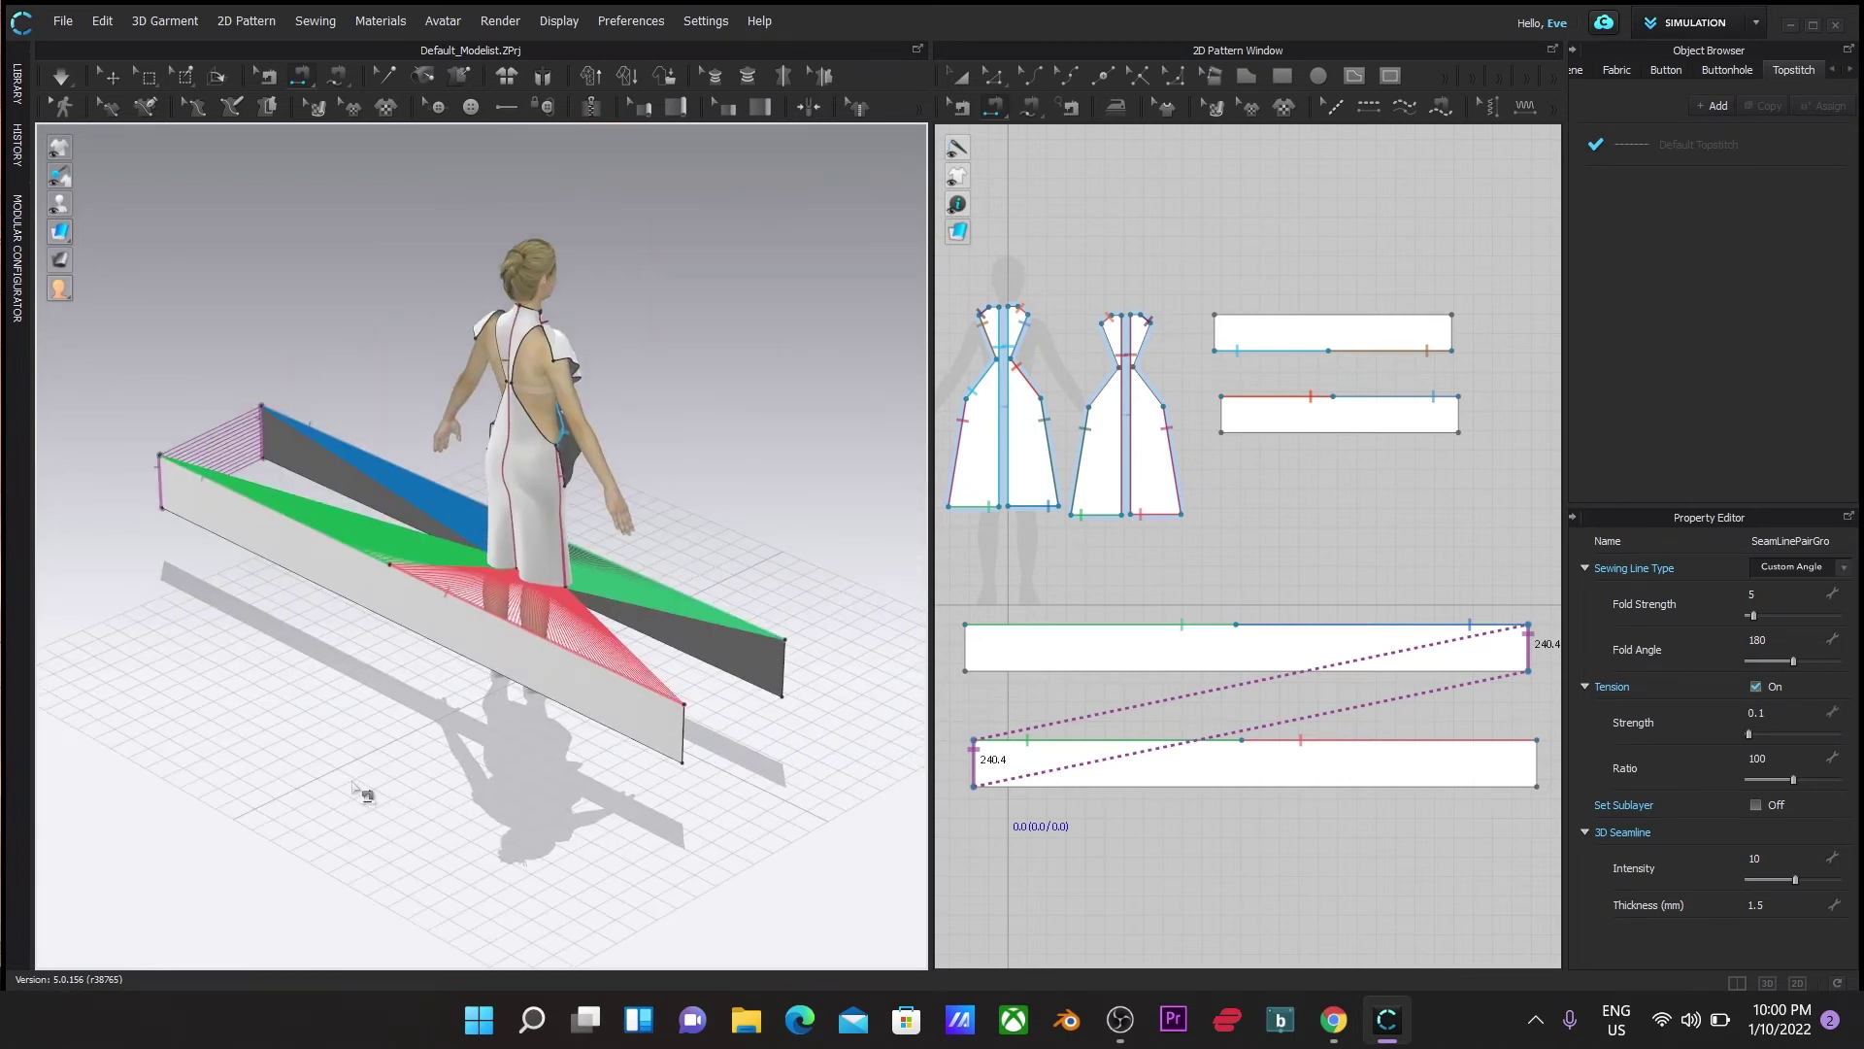
left_click(684, 733)
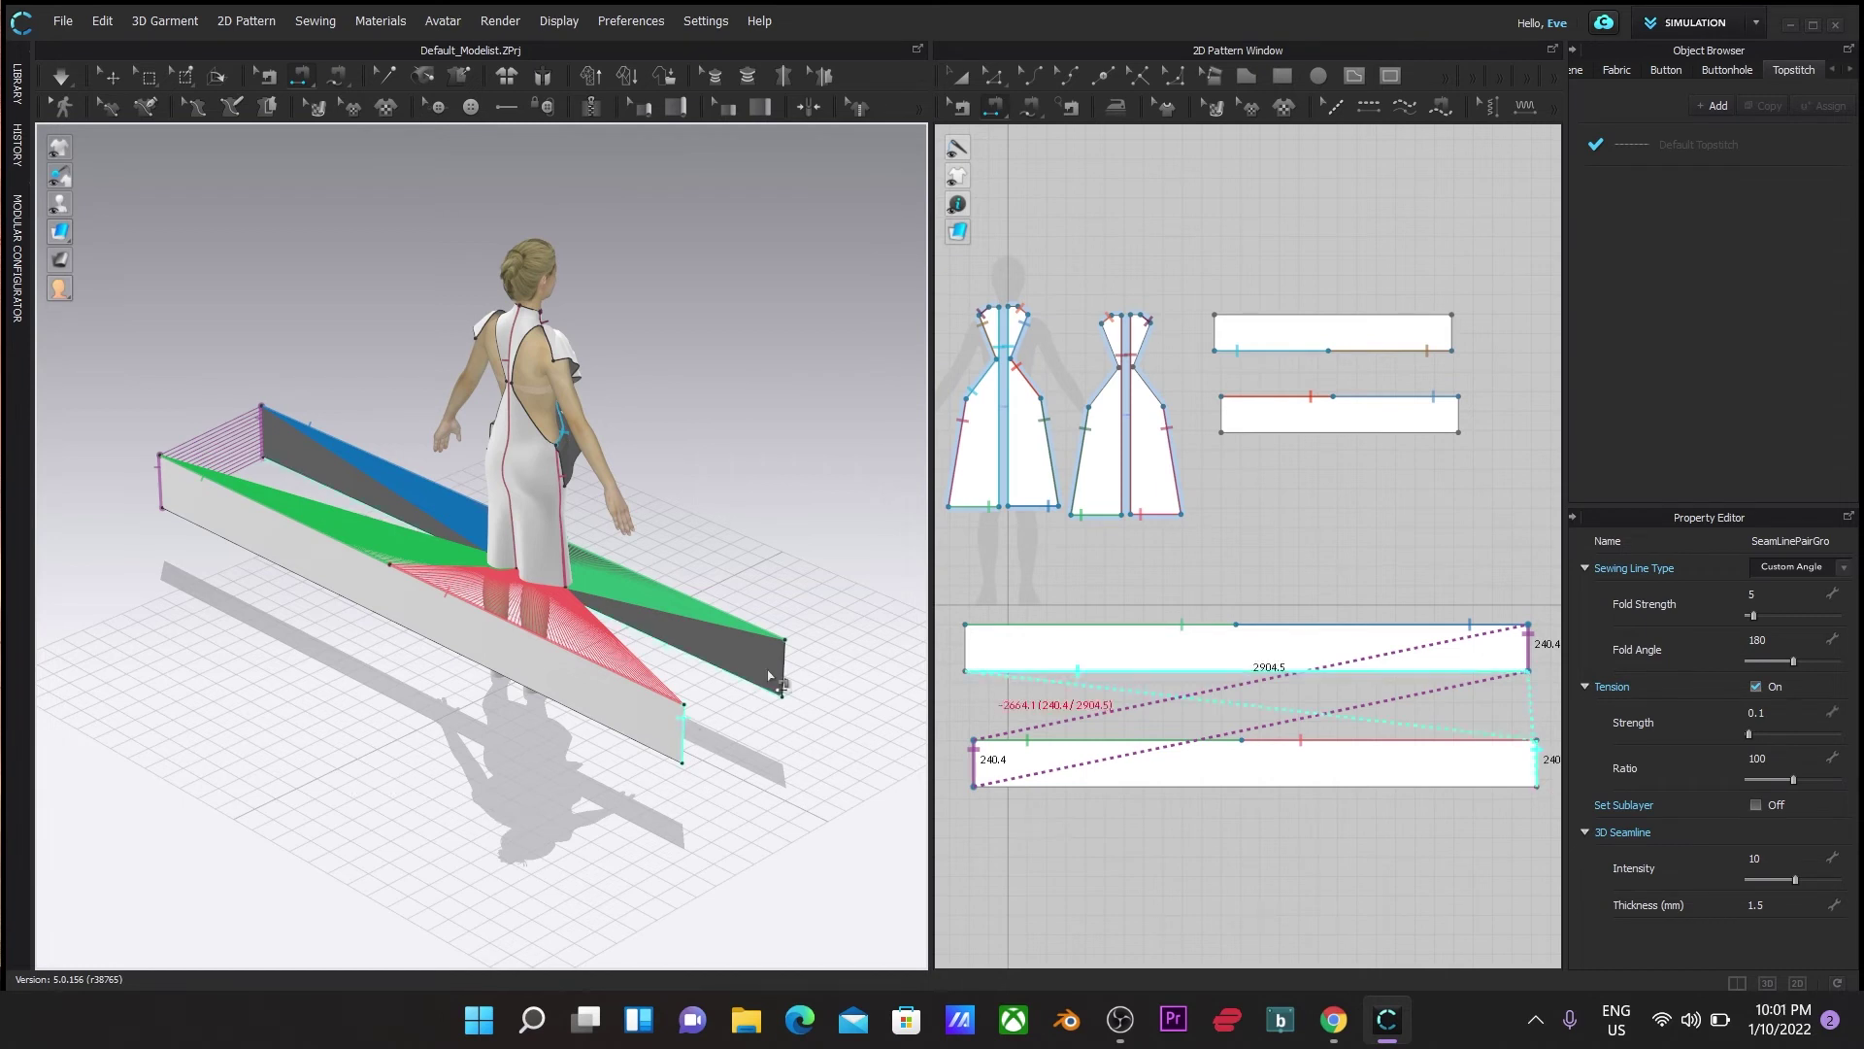
left_click(784, 670)
key("space")
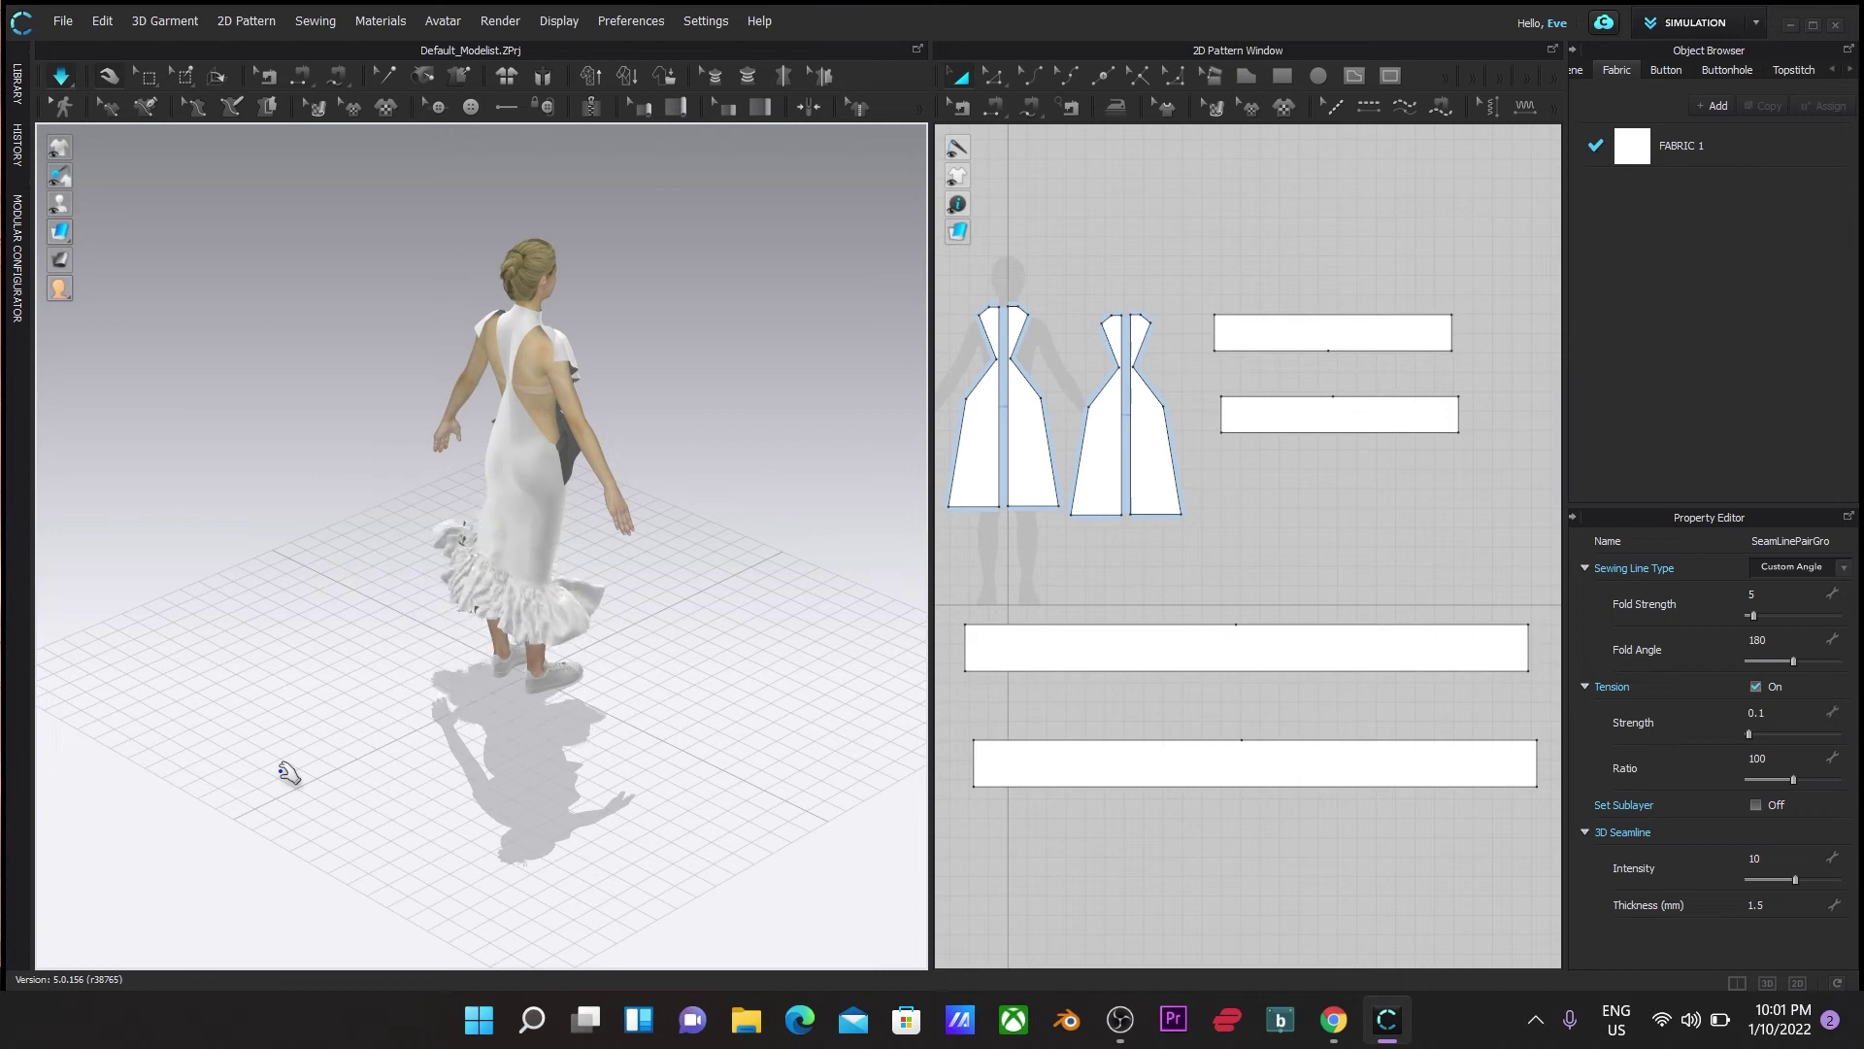
Inspect the draped hem ruffle and the garment's seam lines from the front
right_click_drag(670, 785, 374, 694)
scroll(636, 647, "up", 3)
left_click(629, 645)
key("n")
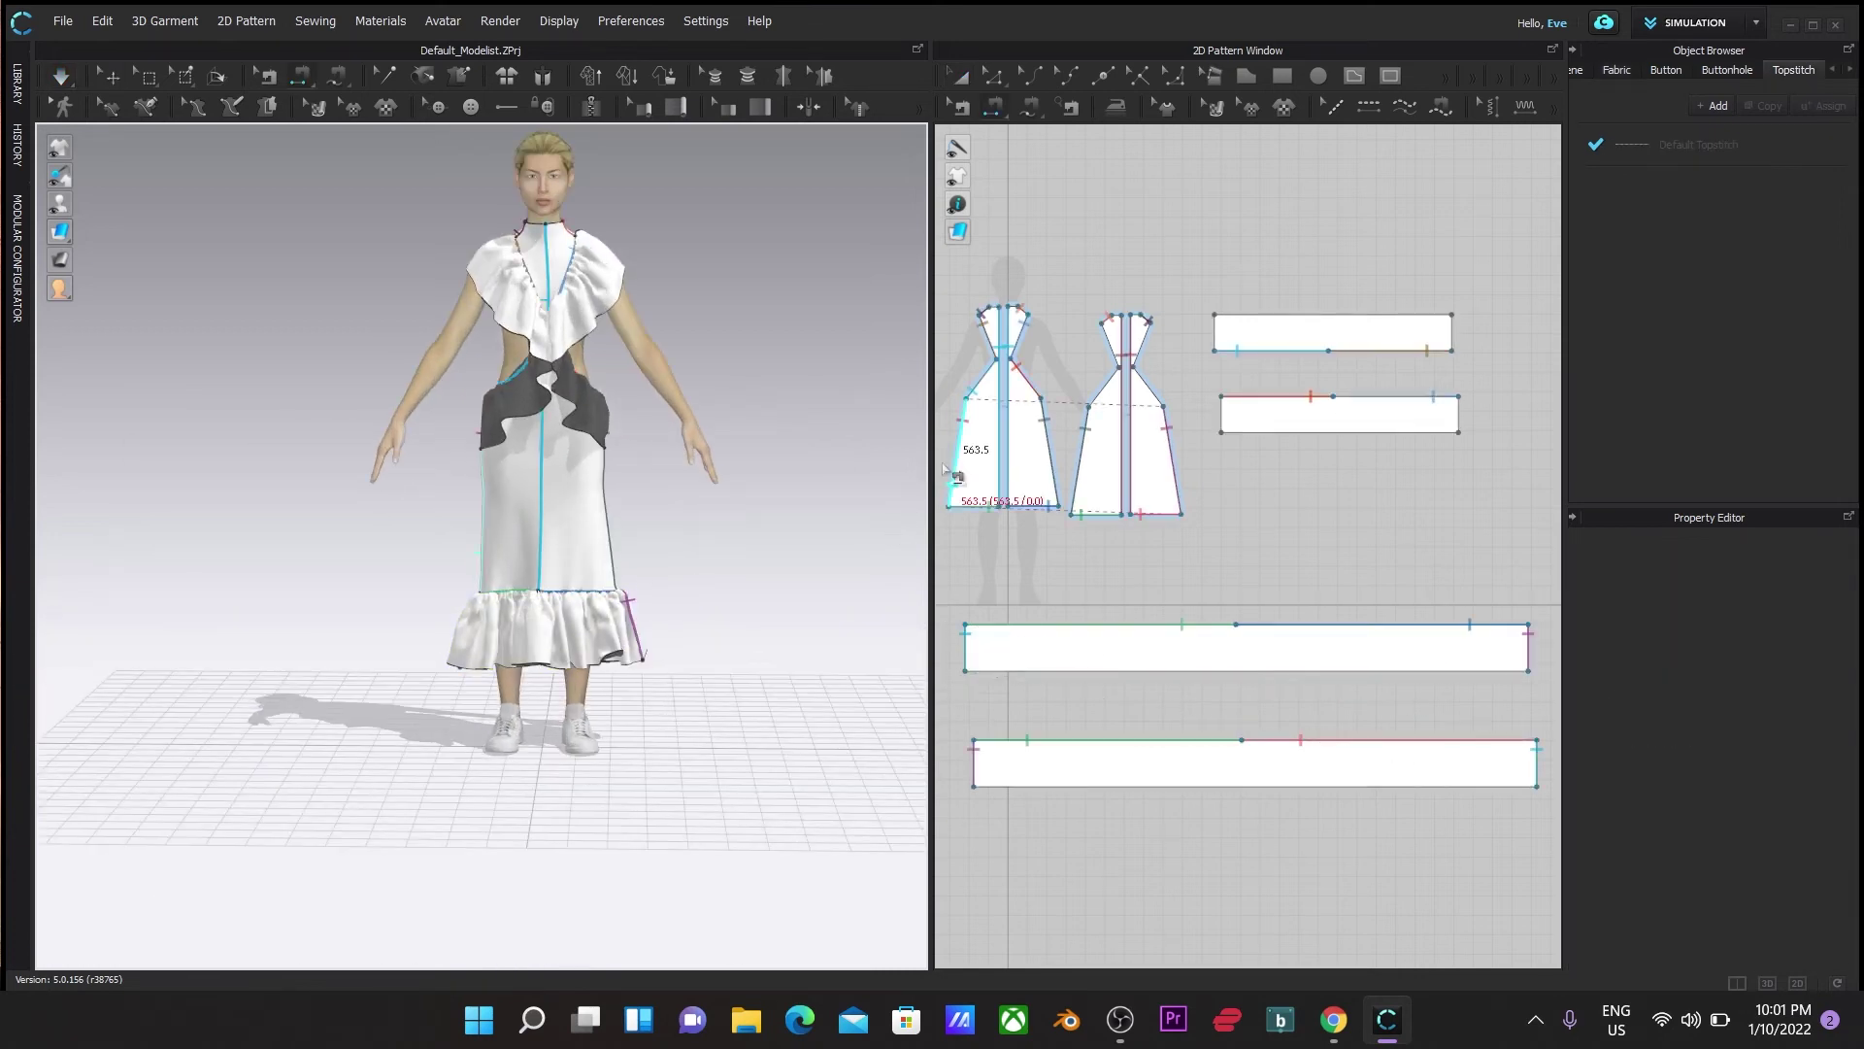
left_click(969, 83)
left_click(970, 83)
left_click_drag(932, 541, 968, 541)
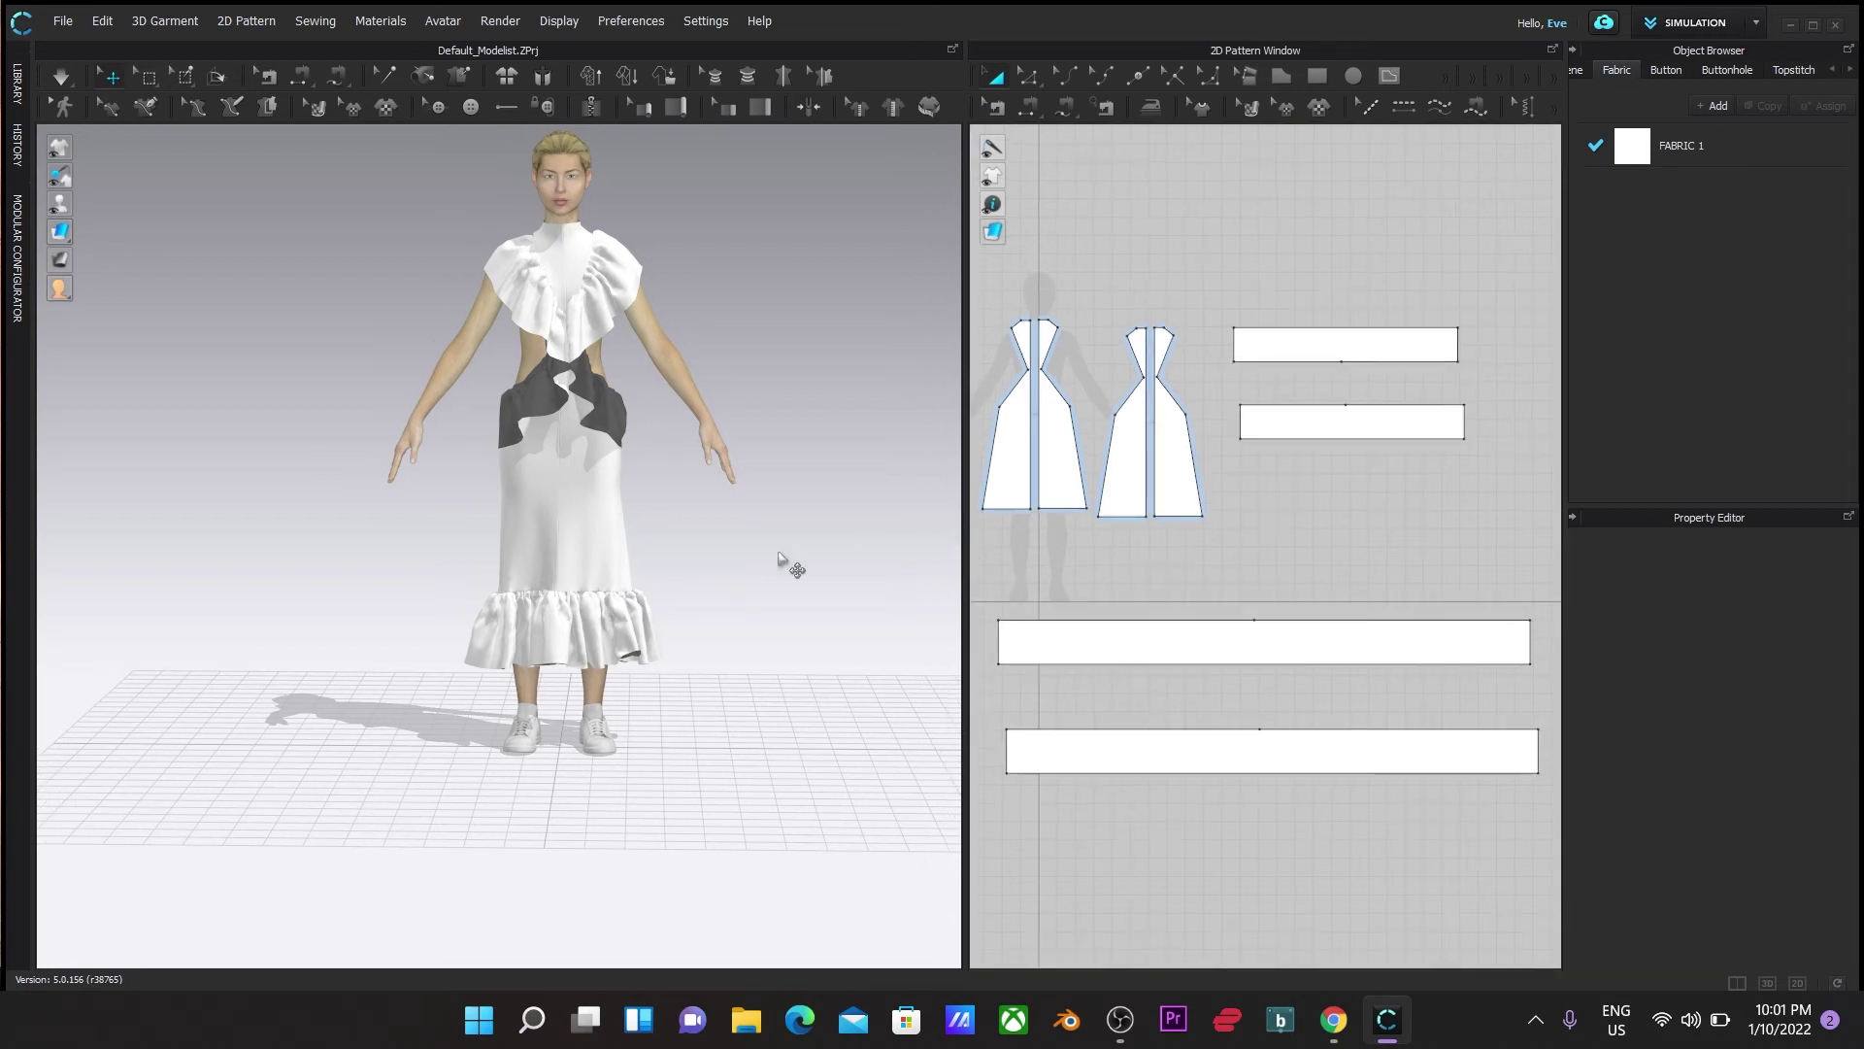
Add two new fabrics and load the "blue dots" image from the ILLUSTRATIONS folder as the texture of FABRIC 2
scroll(728, 685, "up", 5)
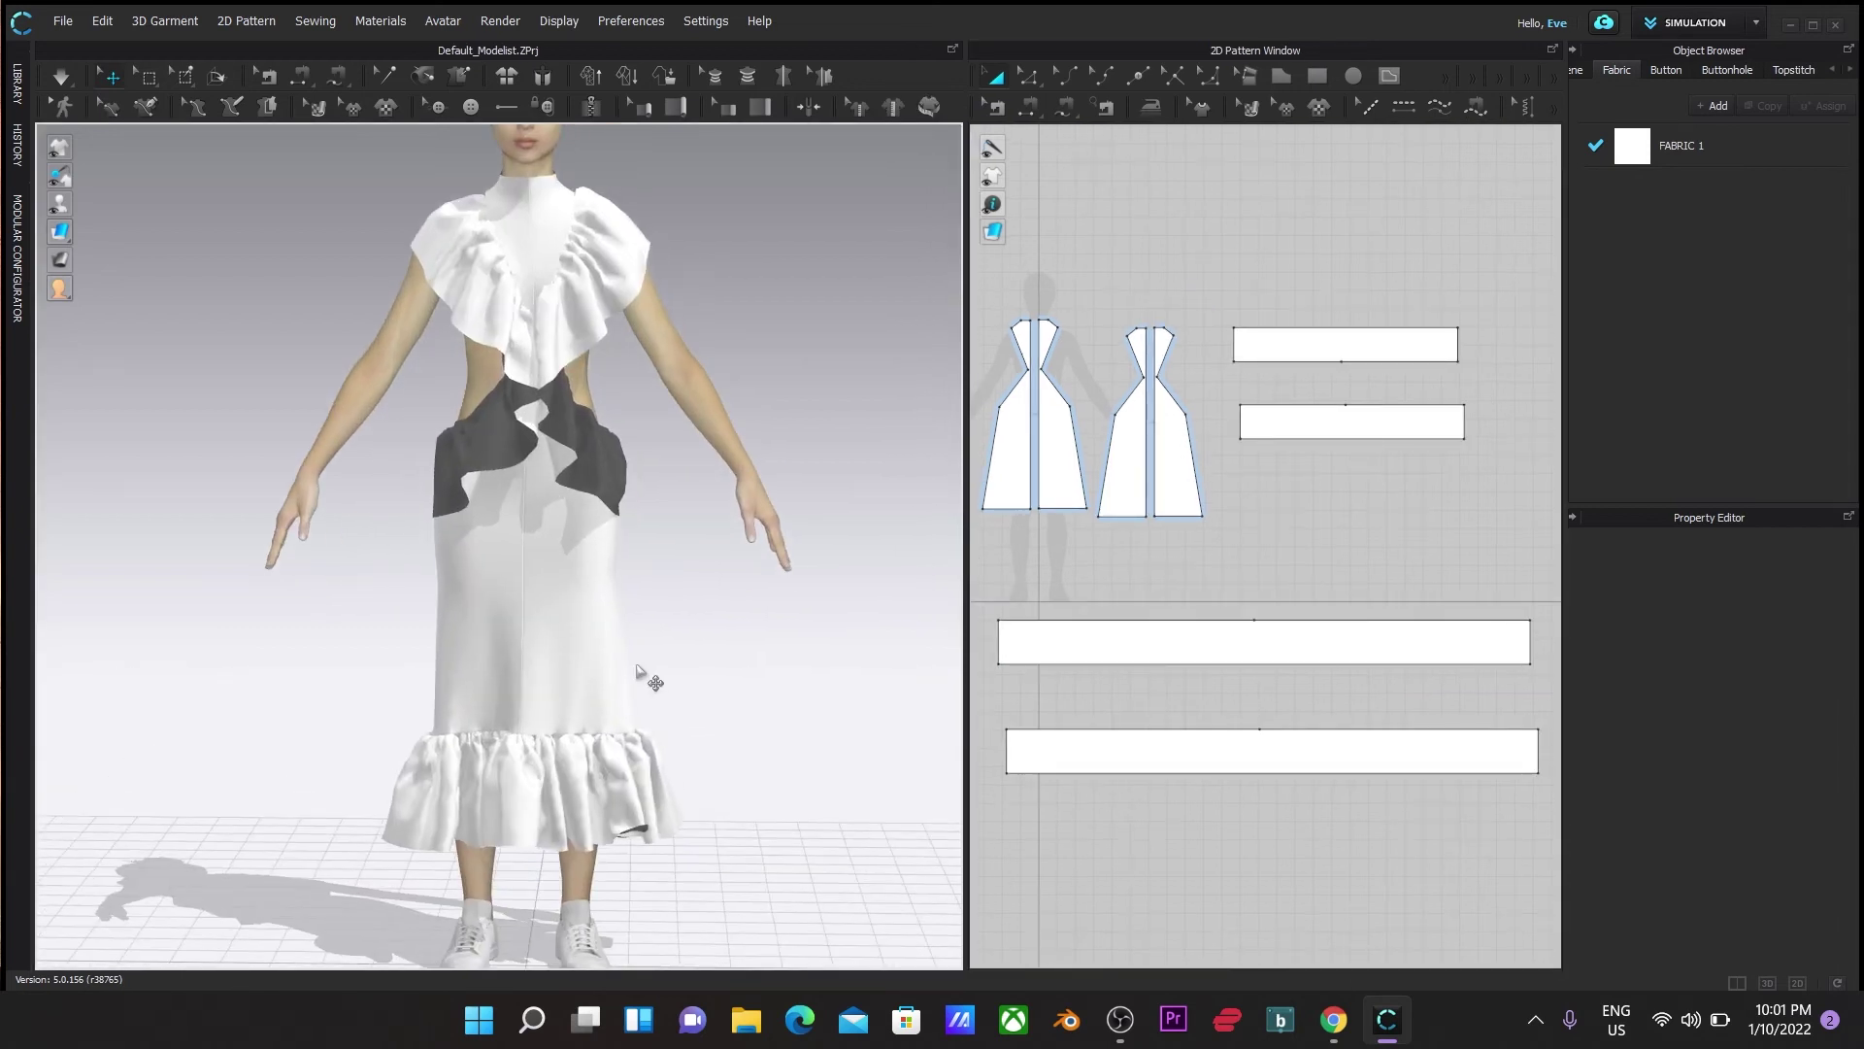
left_click(1716, 107)
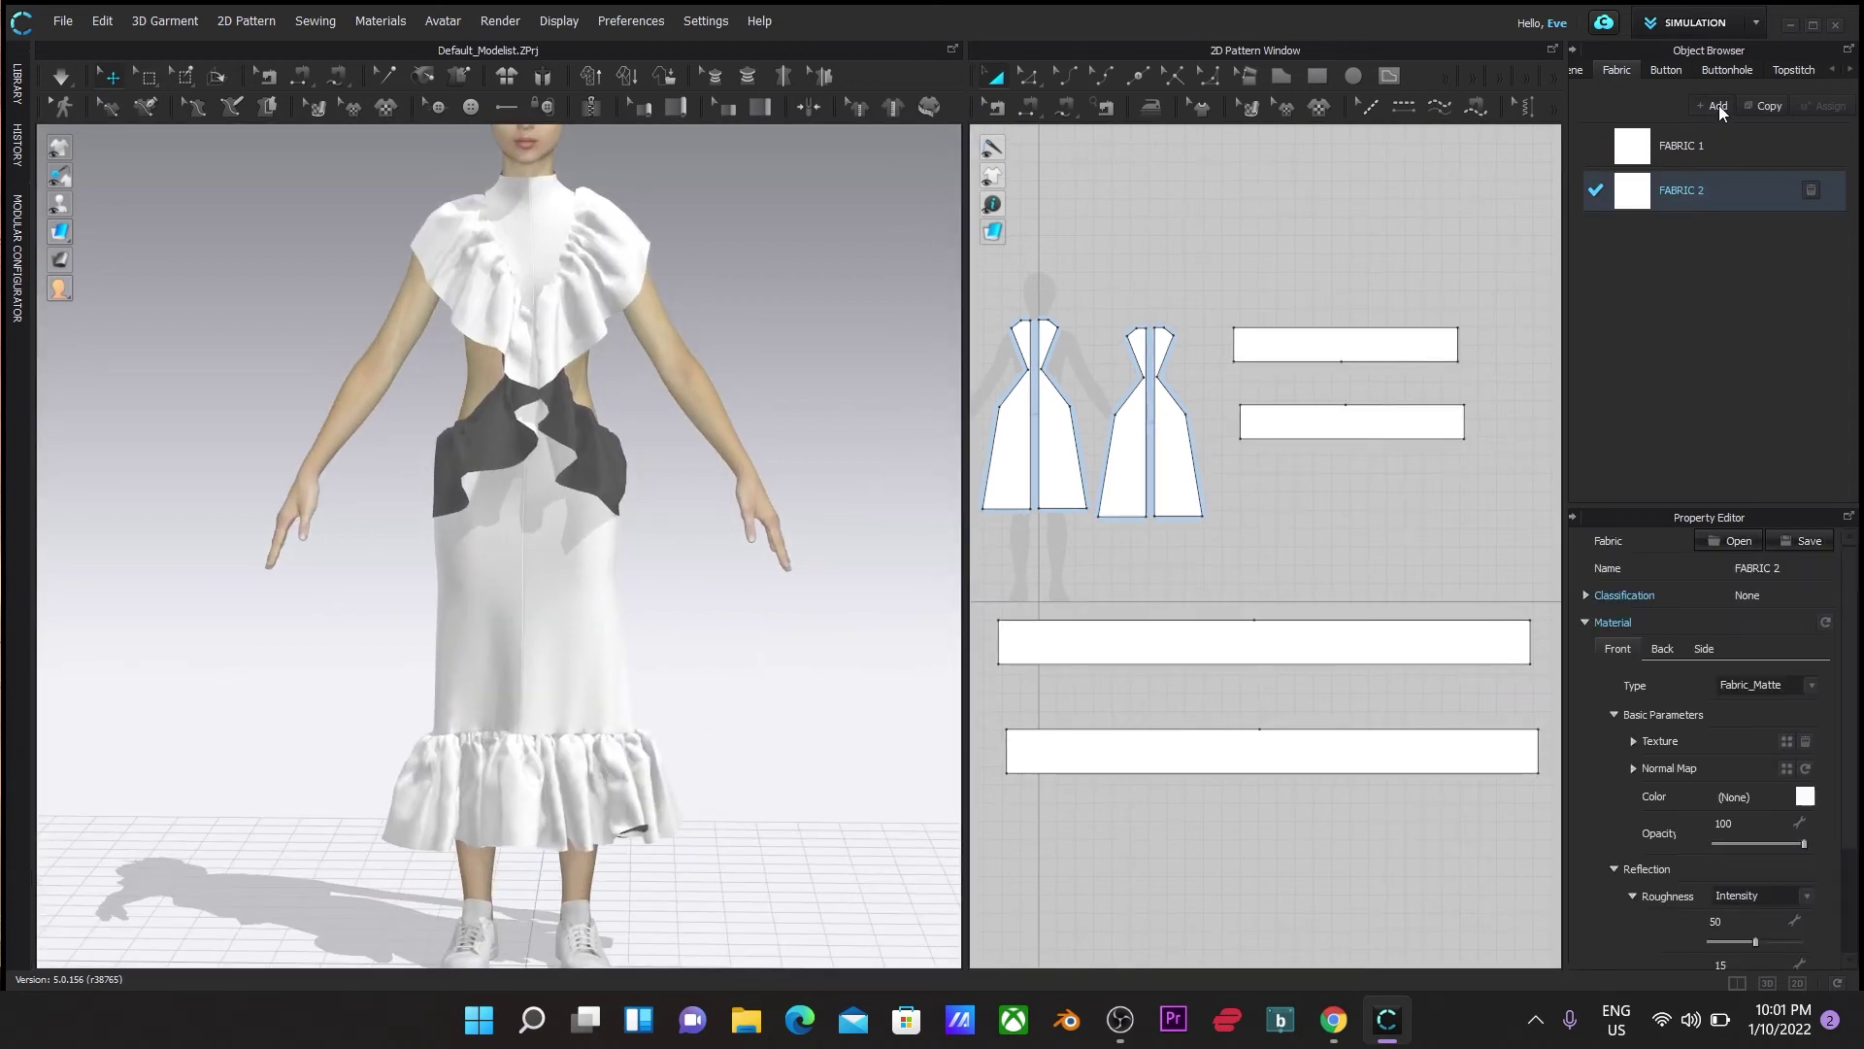
left_click(1721, 108)
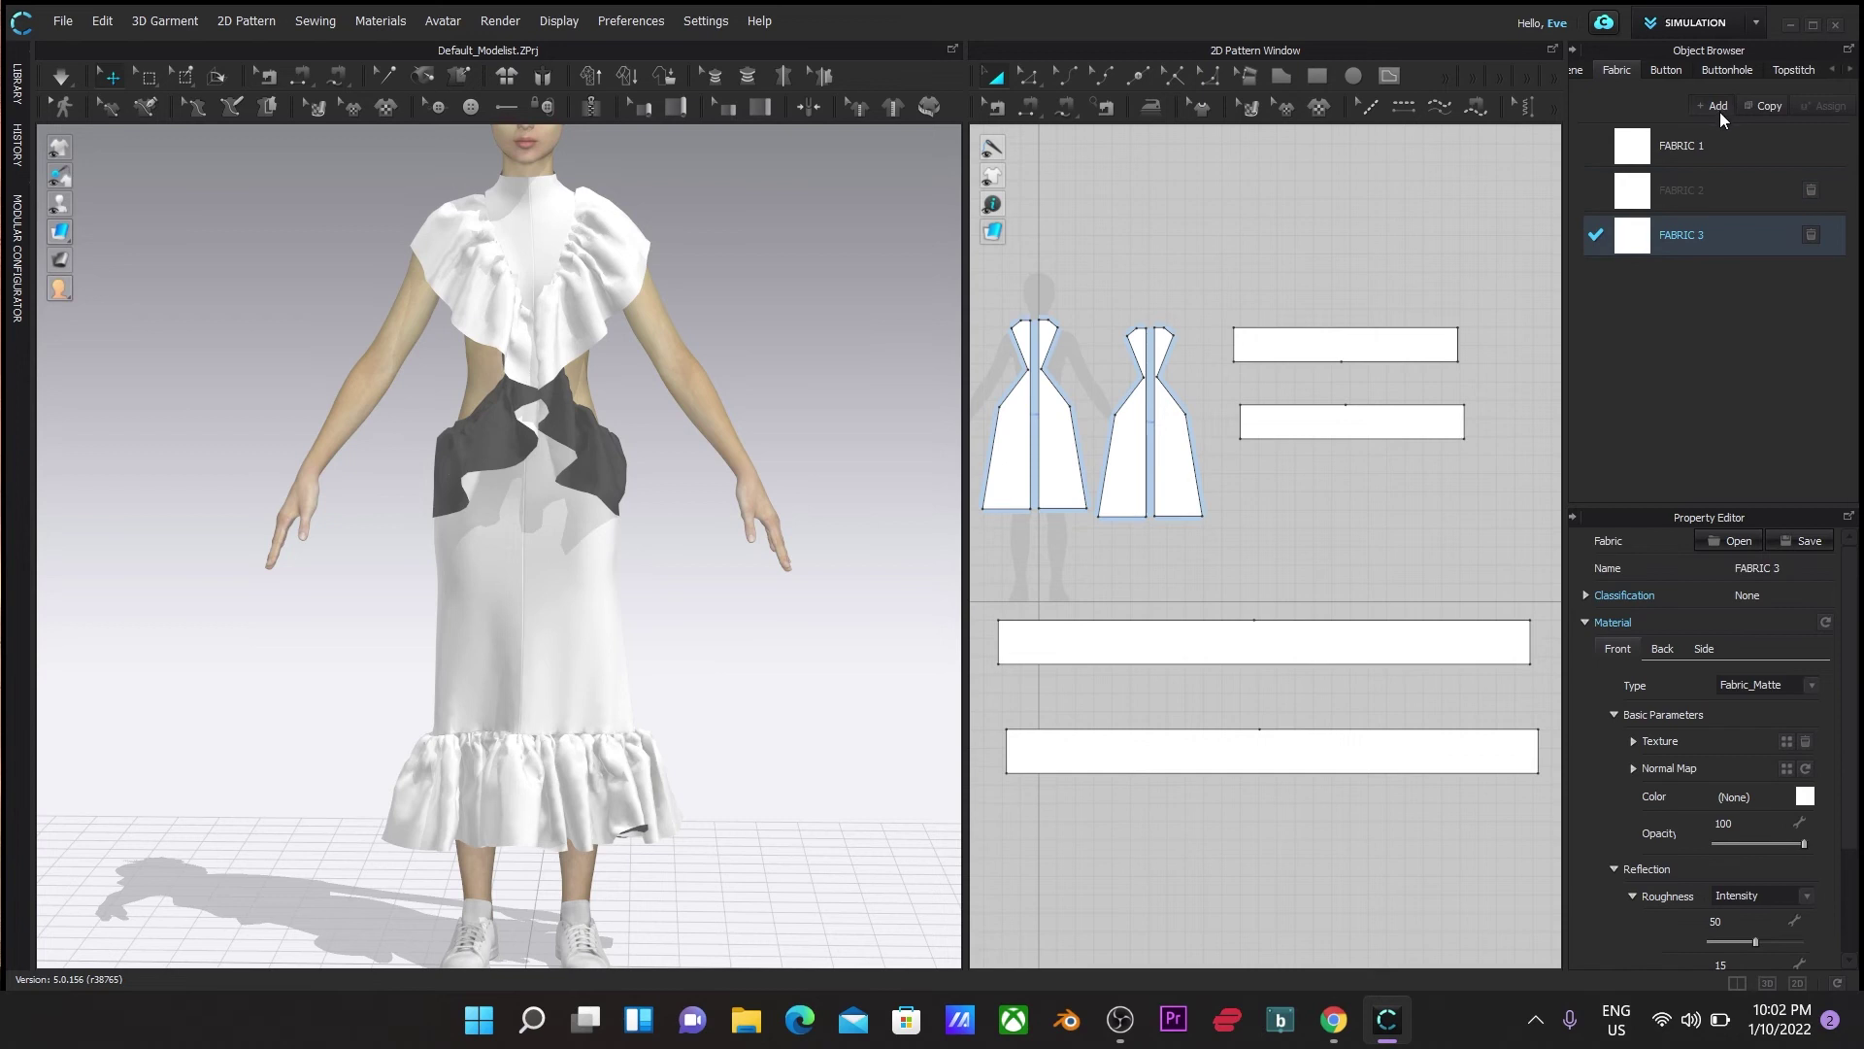
left_click(1634, 199)
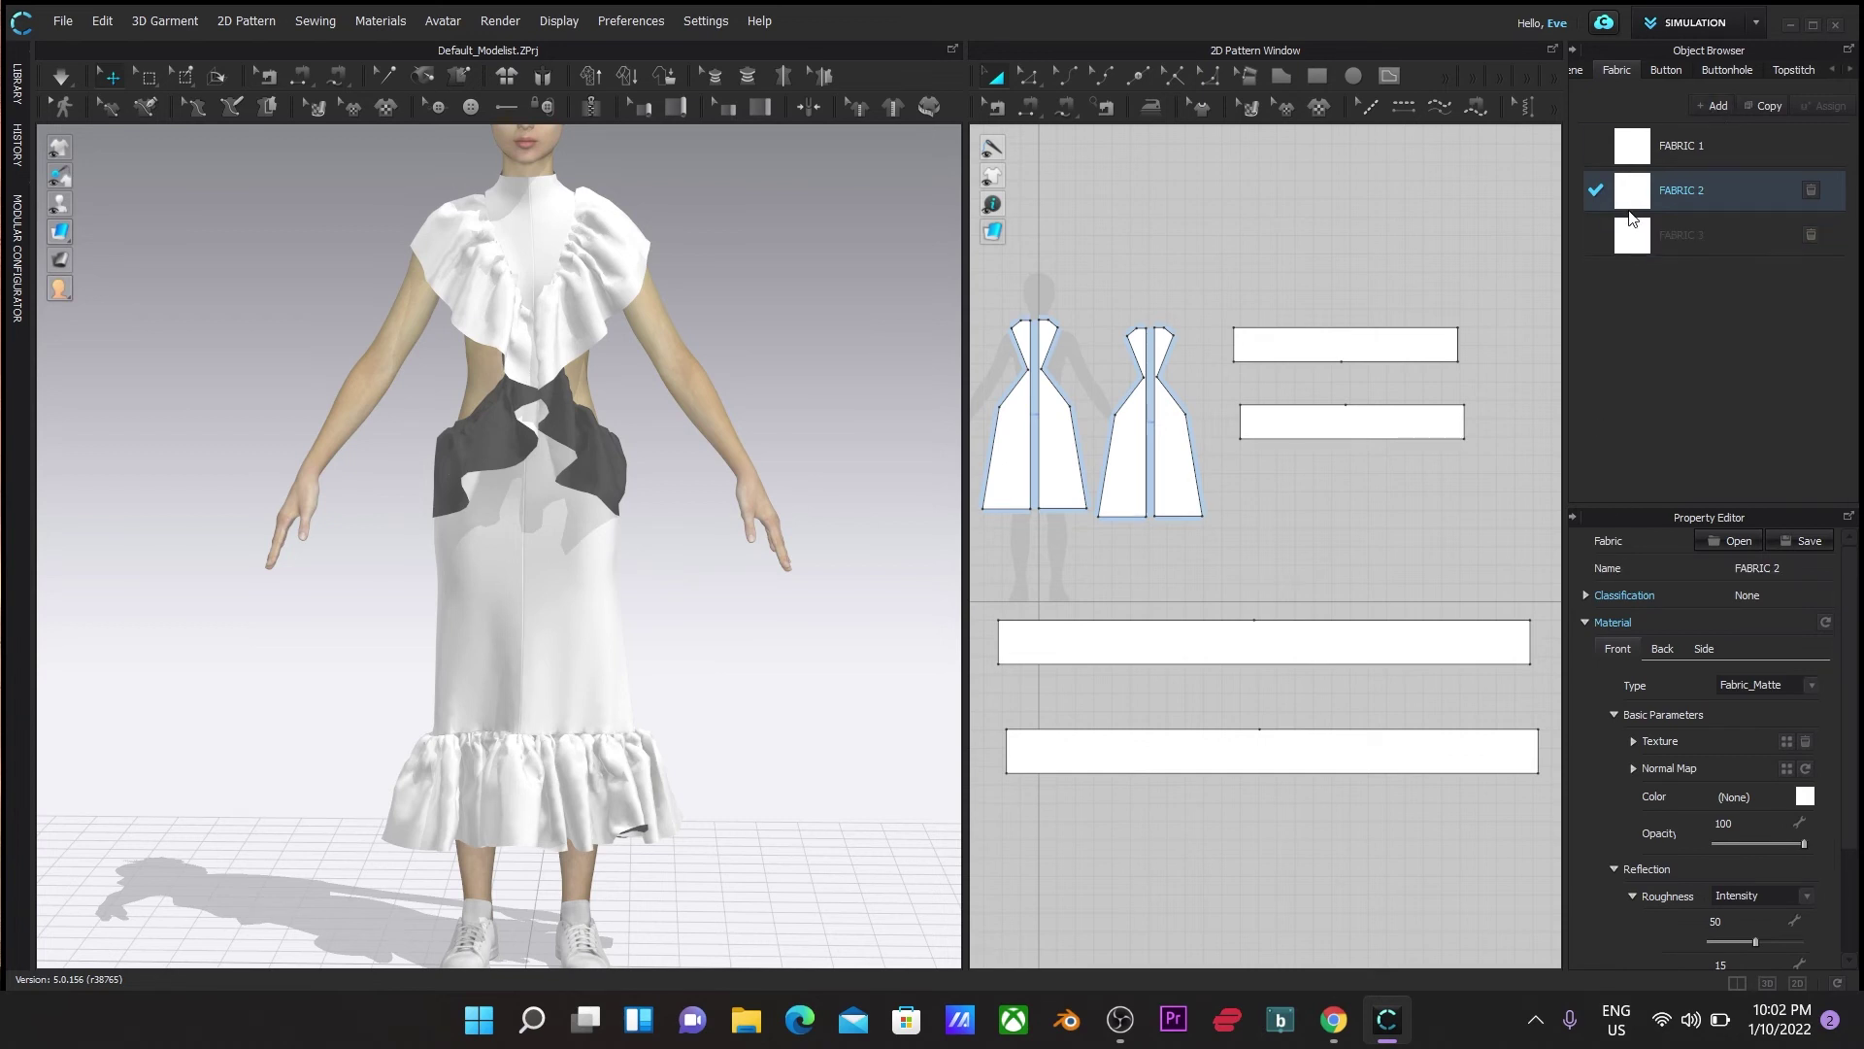
left_click(1787, 742)
left_click(137, 445)
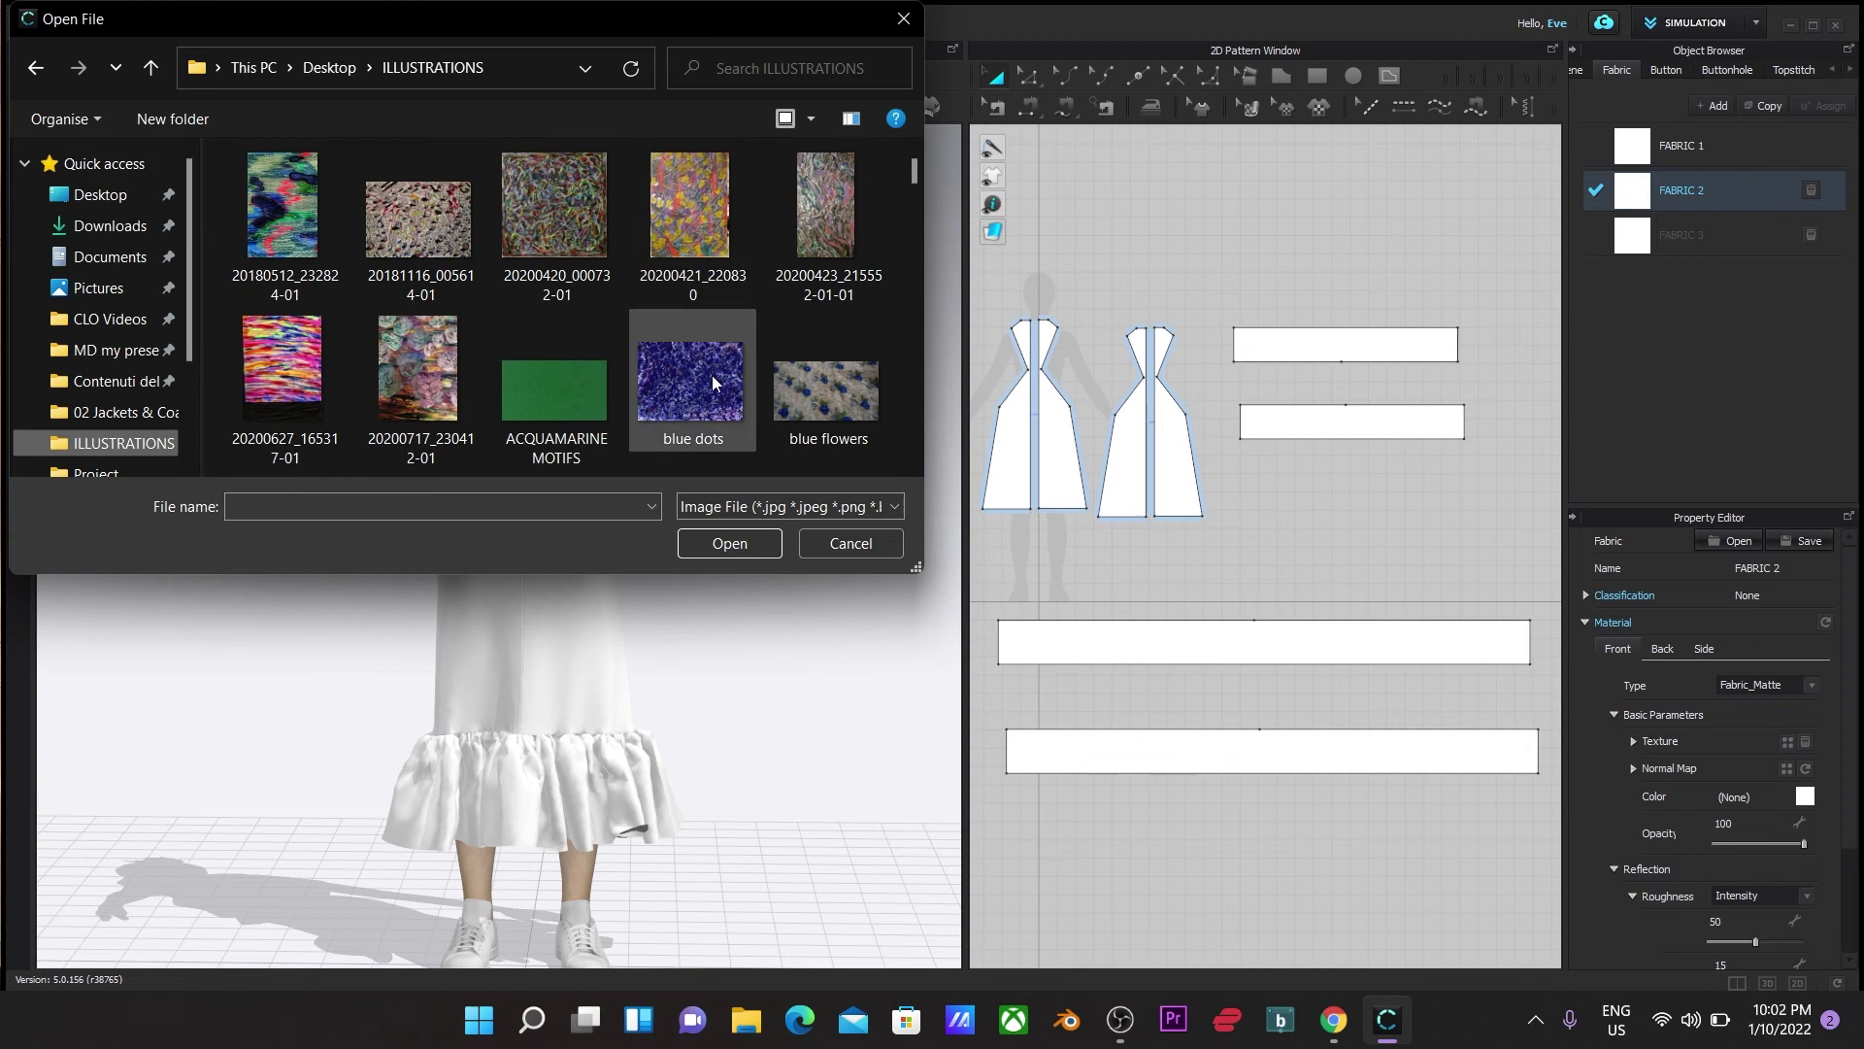
double_click(716, 384)
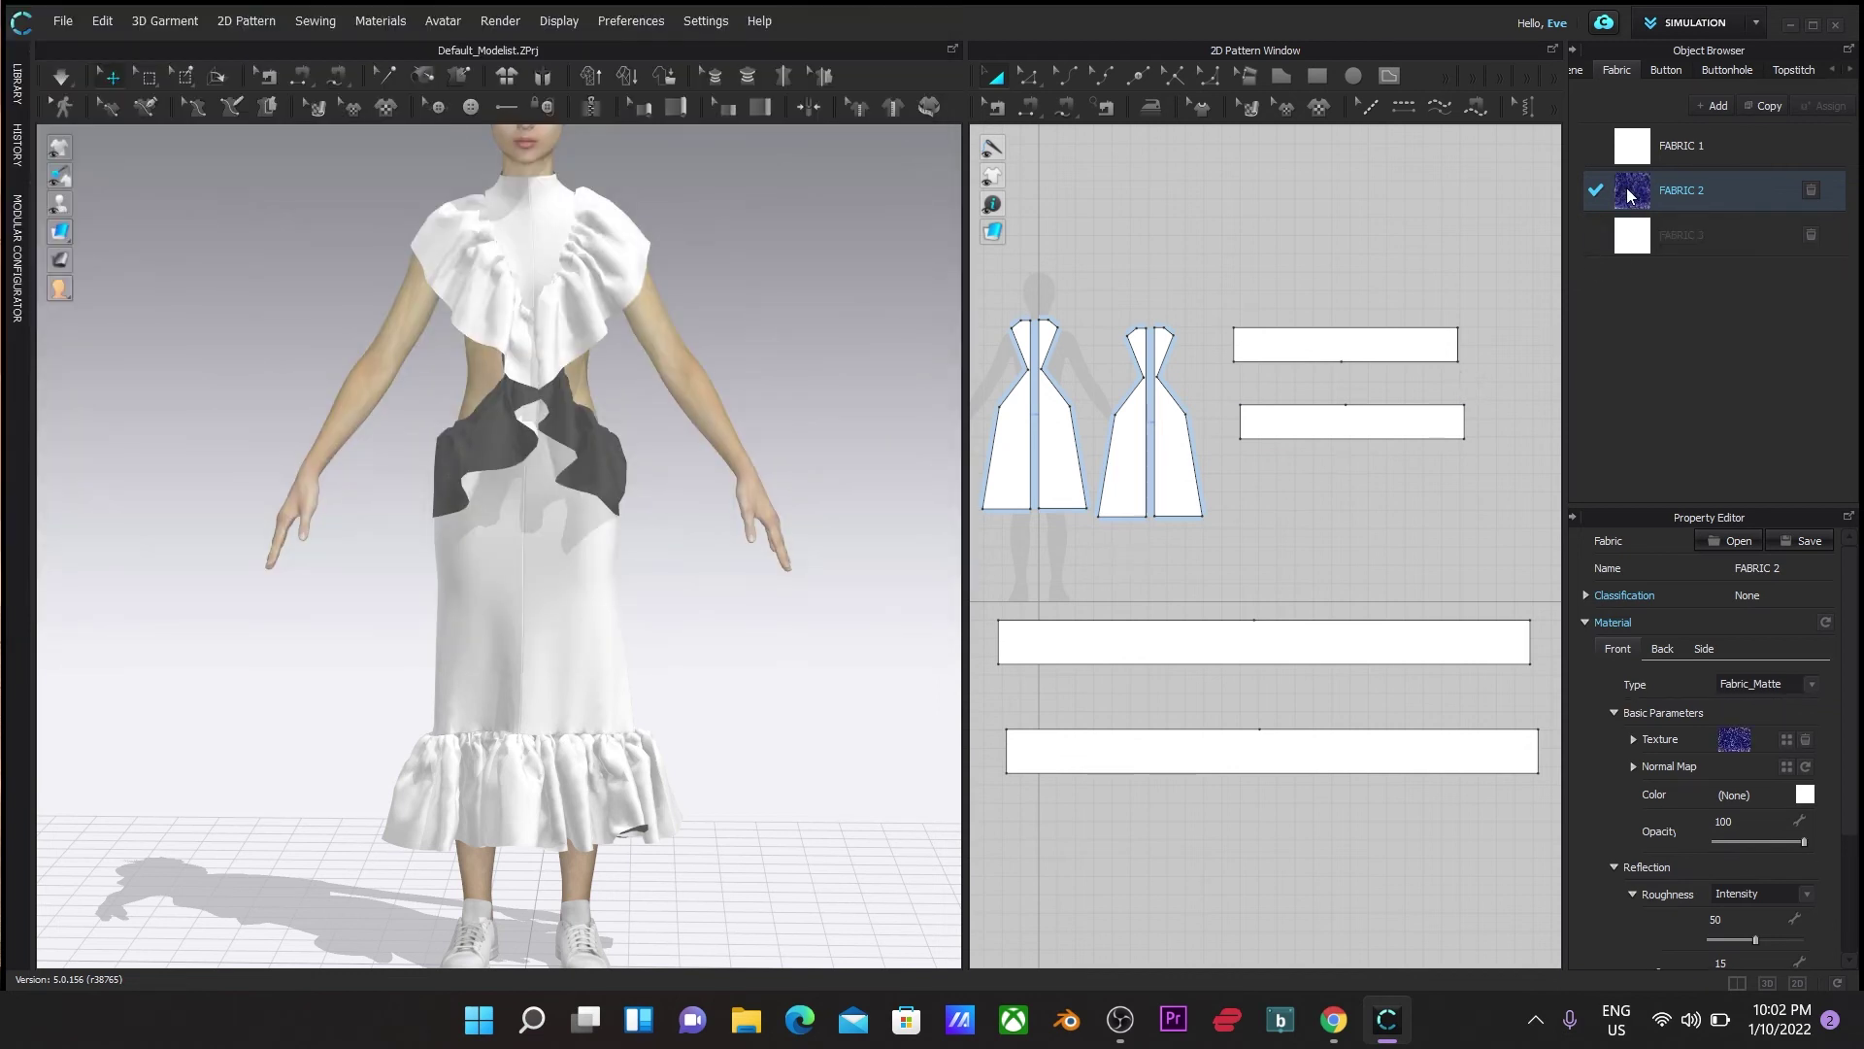
Apply FABRIC 2 to the two short cut-out ruffle strips and the two long hem strips
left_click_drag(1628, 194, 1371, 350)
left_click(788, 395)
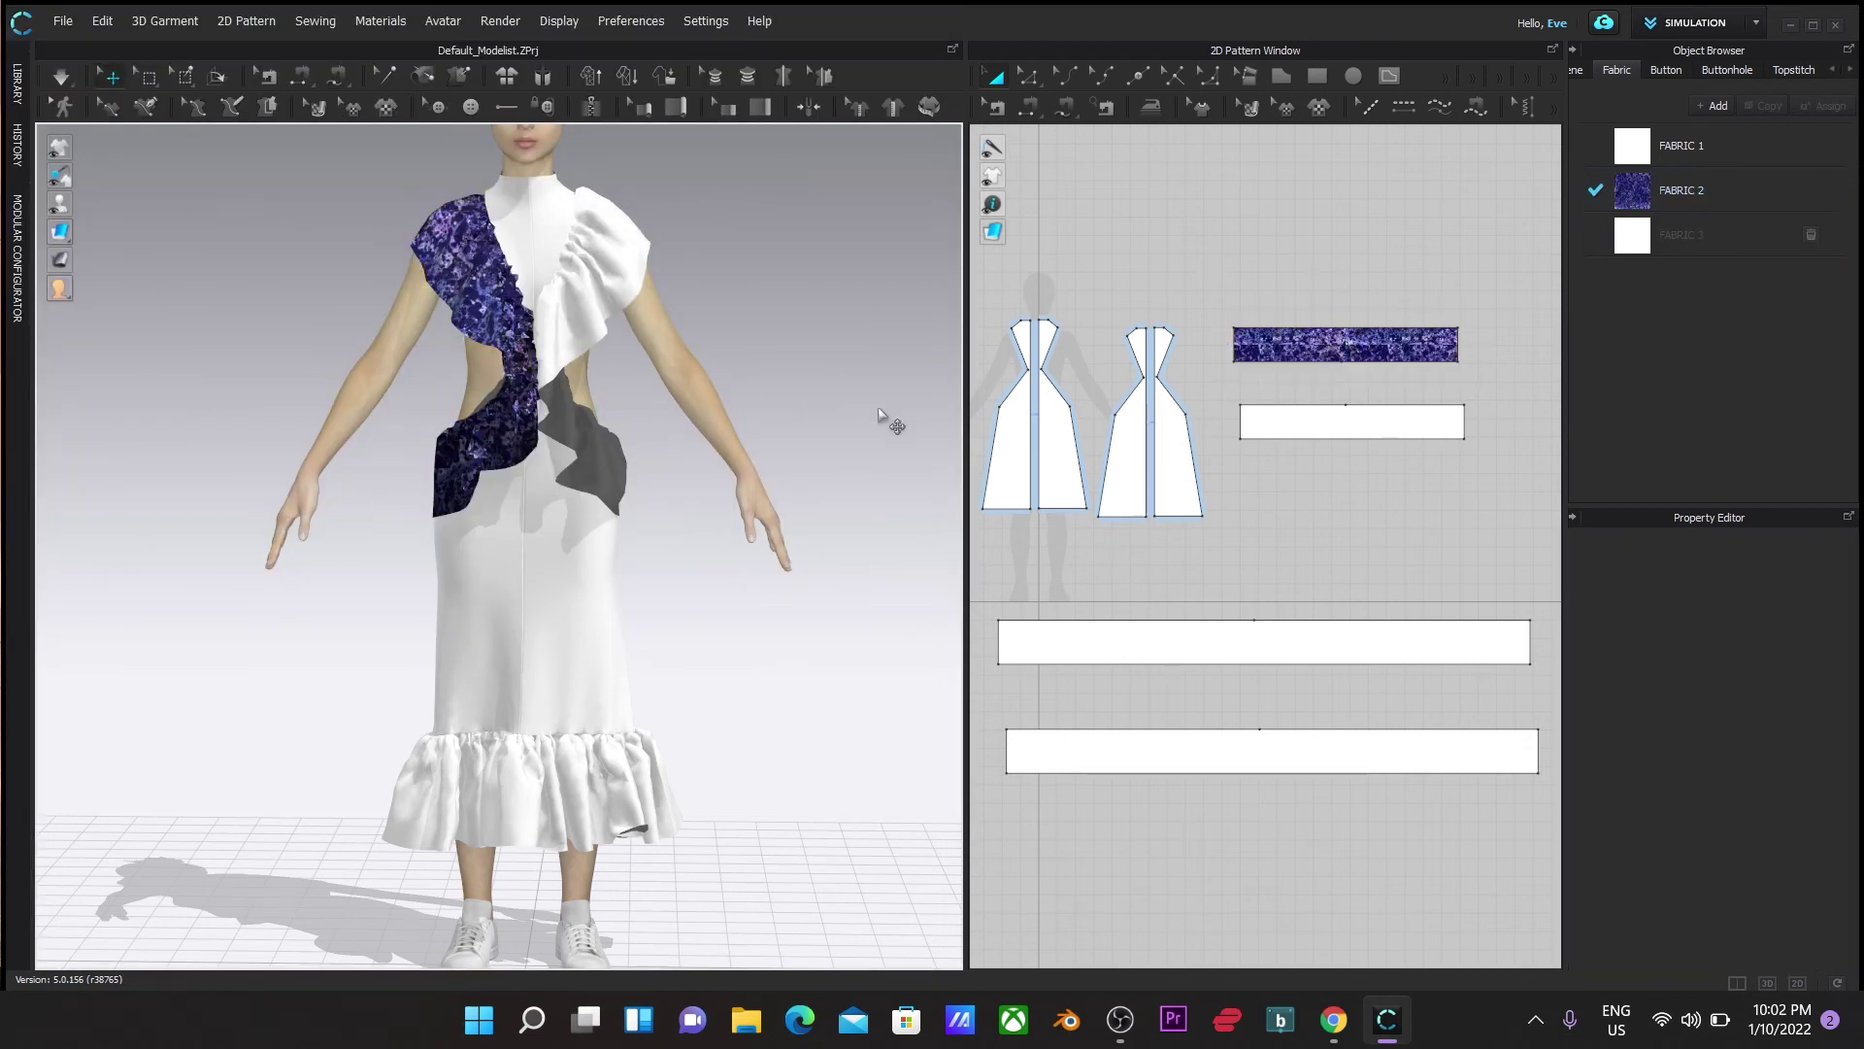
left_click(1366, 420)
left_click(1343, 636)
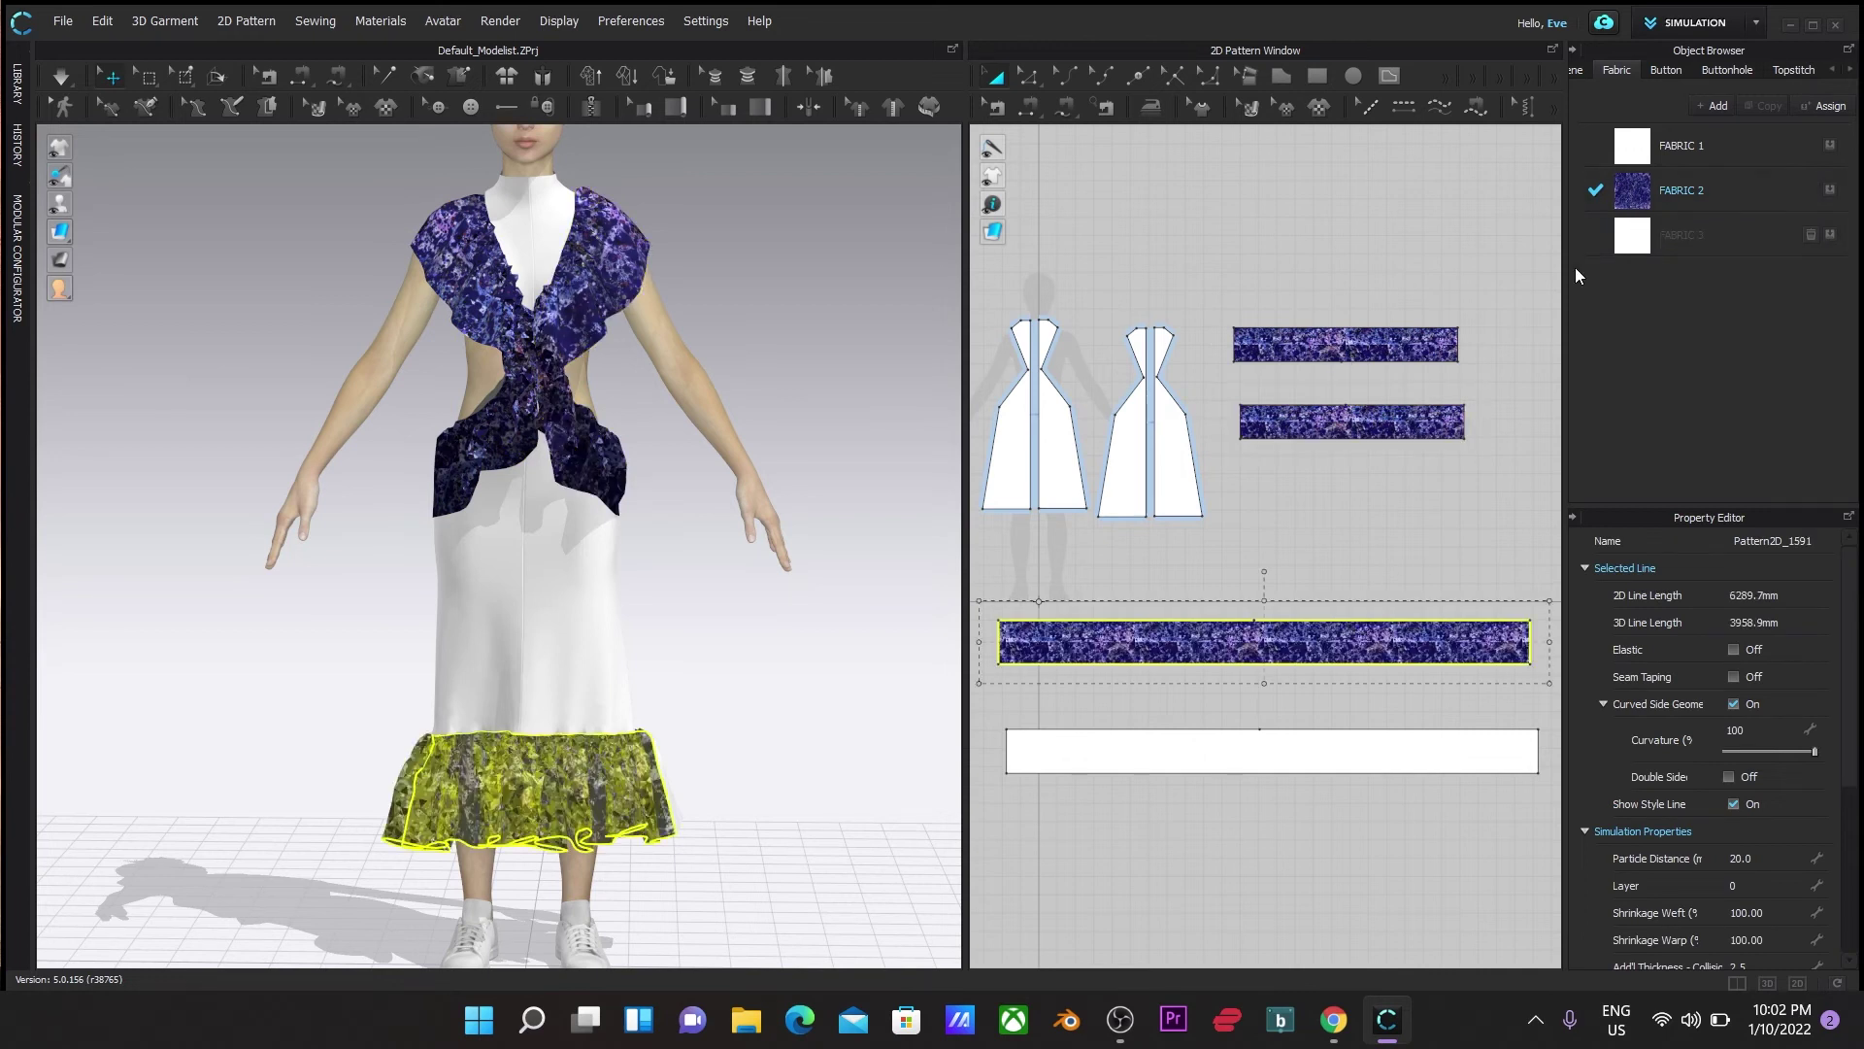
left_click(1322, 743)
left_click(867, 716)
right_click_drag(895, 711, 832, 717)
scroll(817, 744, "down", 2)
scroll(816, 744, "up", 3)
Set the colour of FABRIC 3 to the dark teal Cyan 4
left_click(1682, 235)
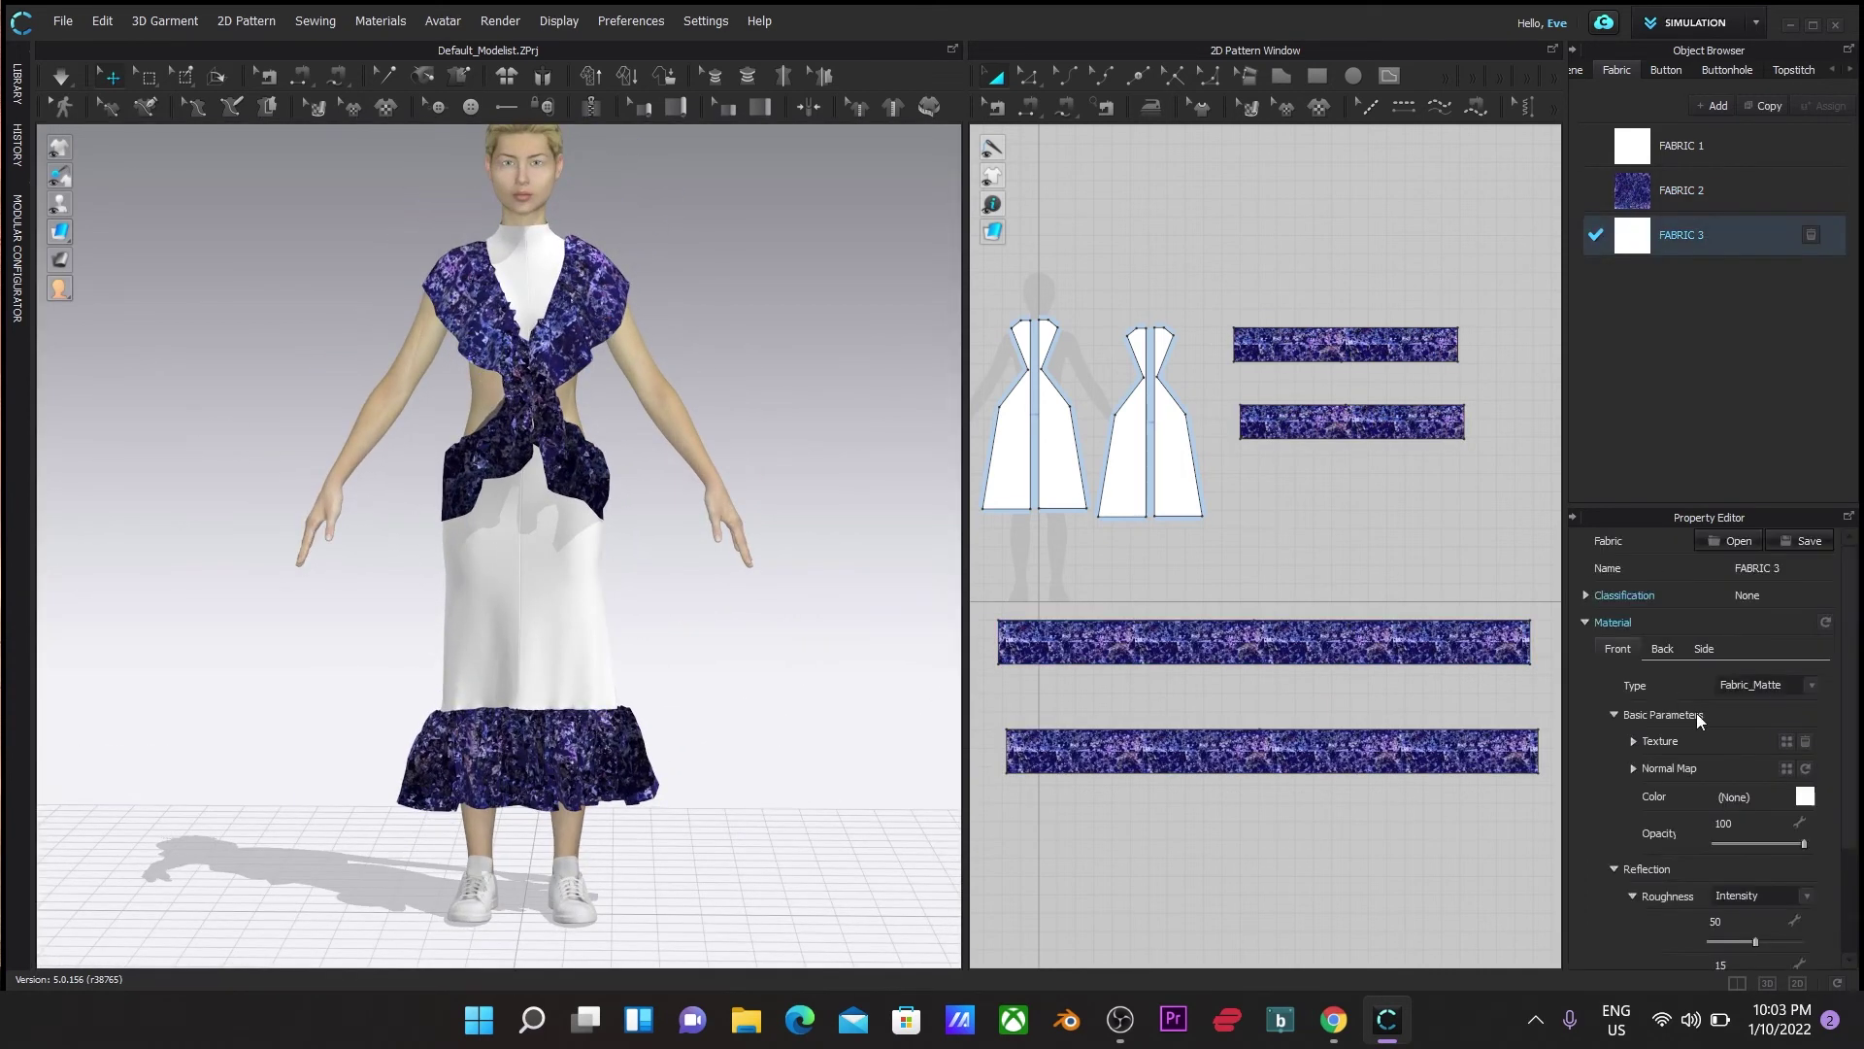
left_click(1804, 798)
left_click_drag(1041, 231, 1131, 209)
left_click(835, 571)
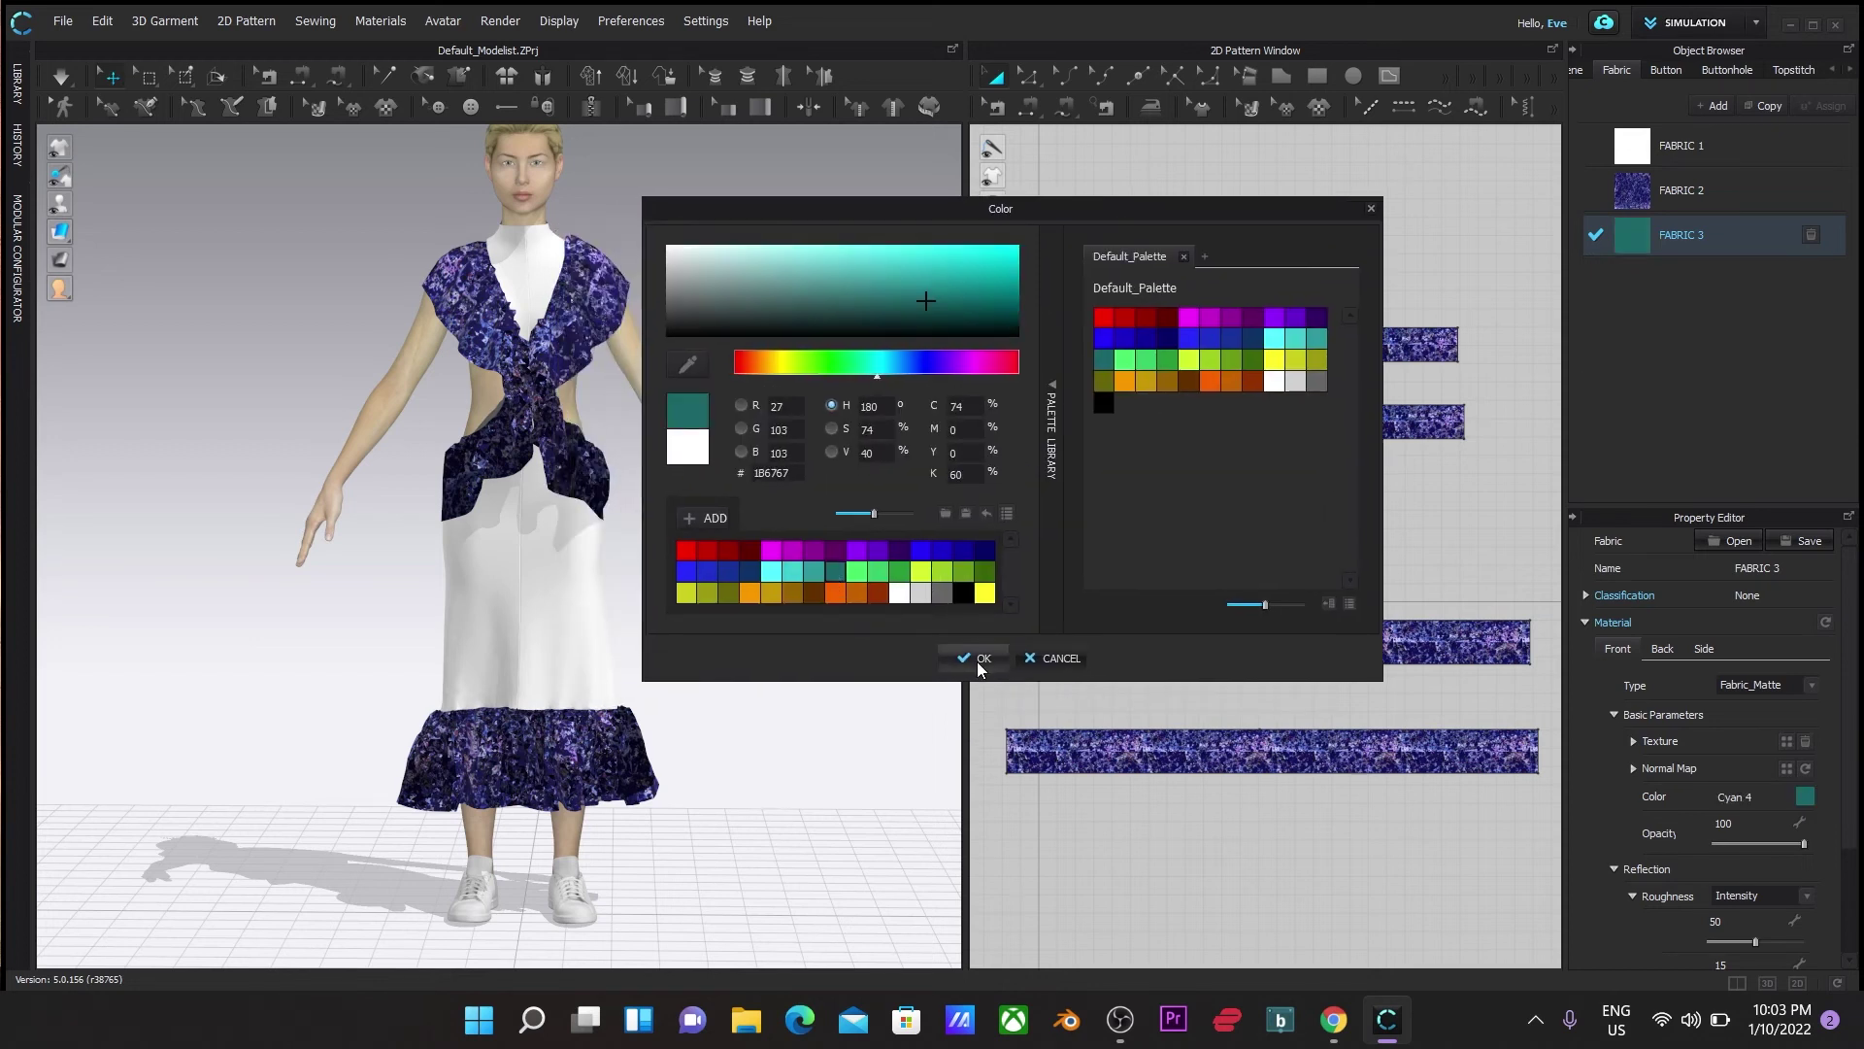
left_click(977, 660)
Apply FABRIC 3 to all front and back dress body panels together
left_click_drag(979, 295, 1217, 535)
left_click_drag(1634, 233, 1165, 468)
left_click(847, 660)
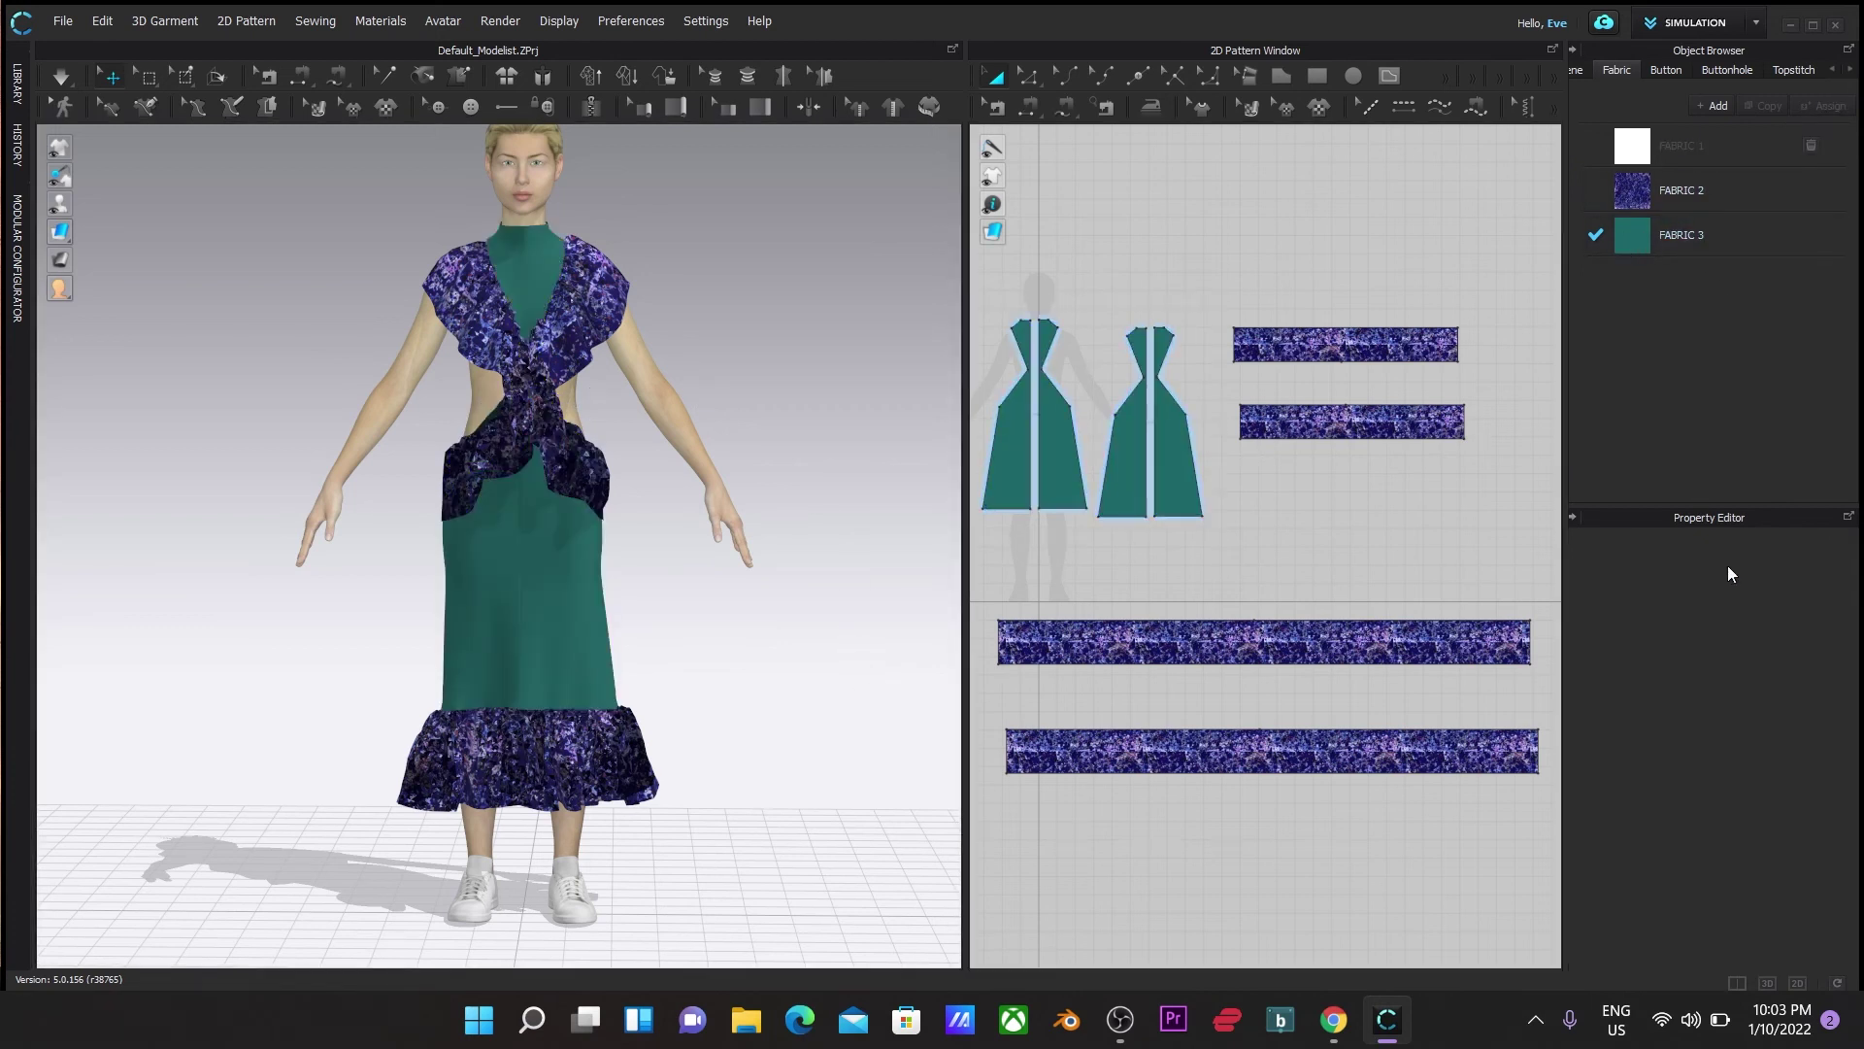
Change the material type of FABRIC 3 to Fabric_Shiny and check the dress from another angle
left_click(1640, 243)
left_click(1810, 685)
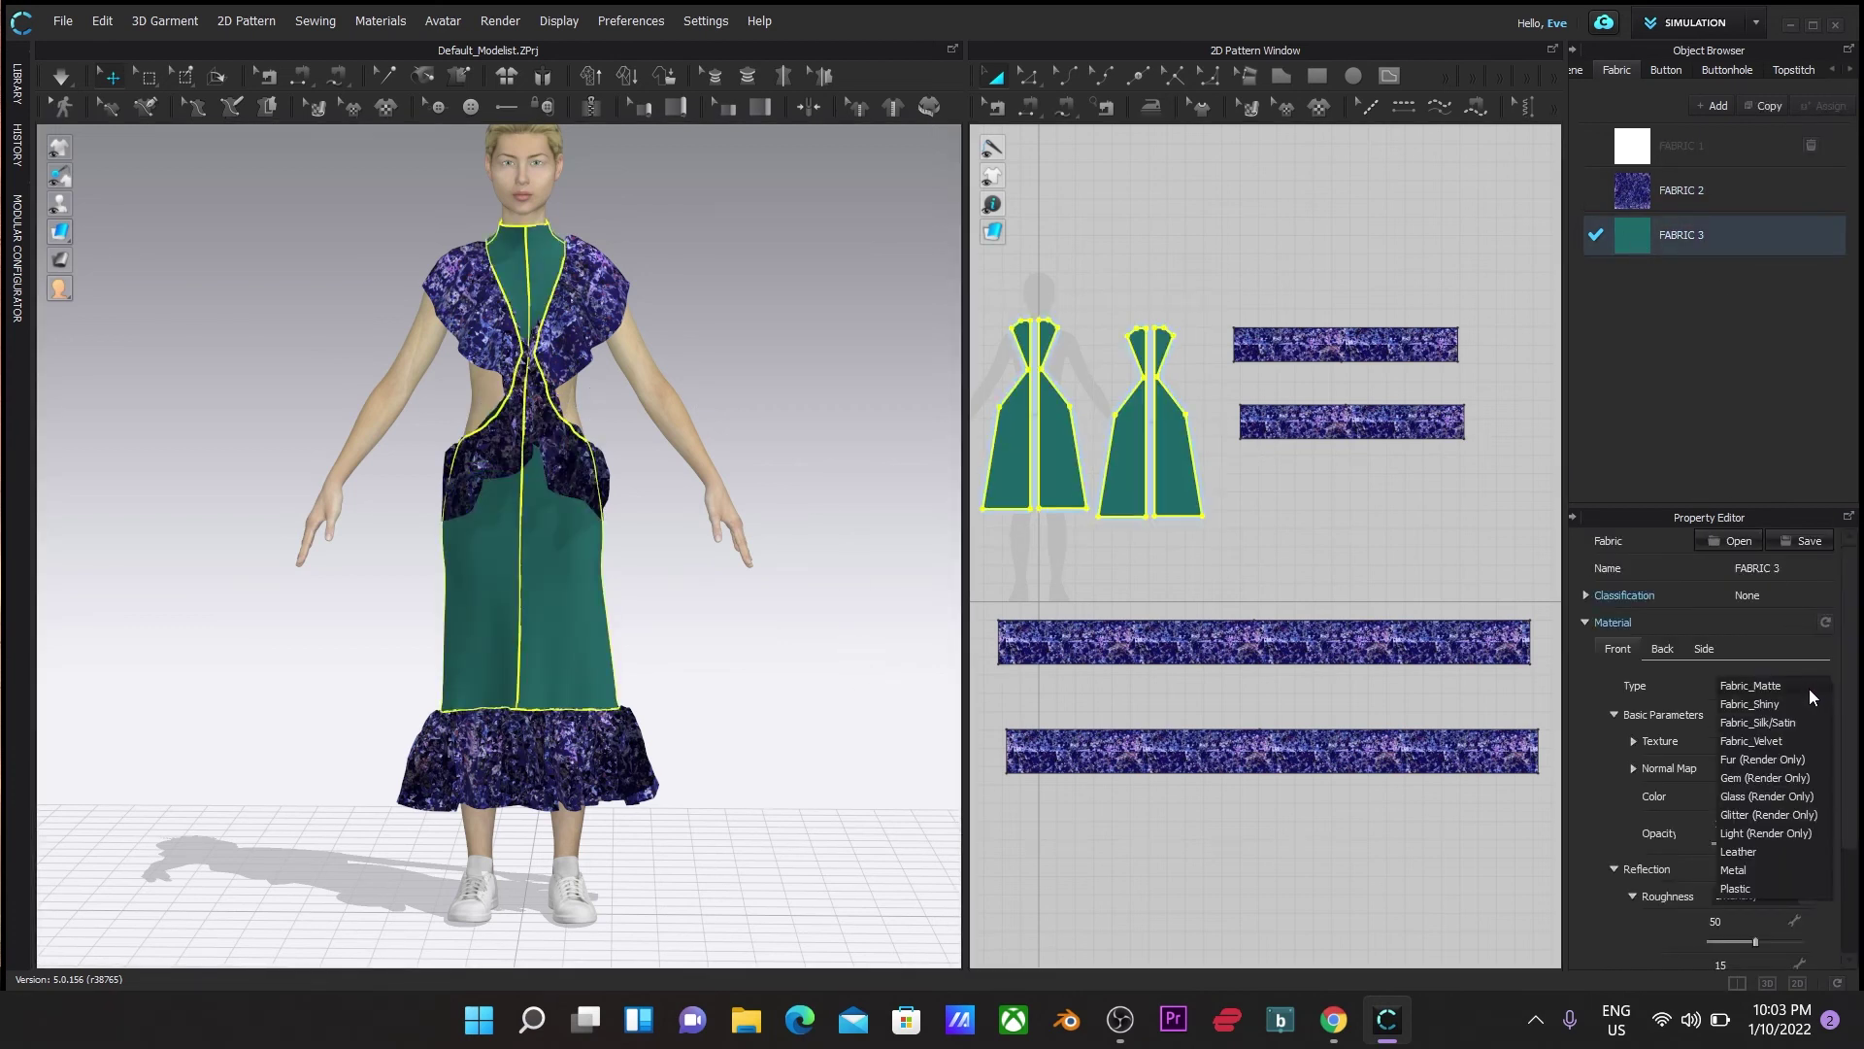
left_click(1764, 704)
right_click_drag(918, 731, 790, 789)
left_click(854, 812)
scroll(841, 776, "down", 2)
Colour the avatar's shoes Navy
left_click(481, 903)
left_click(1820, 840)
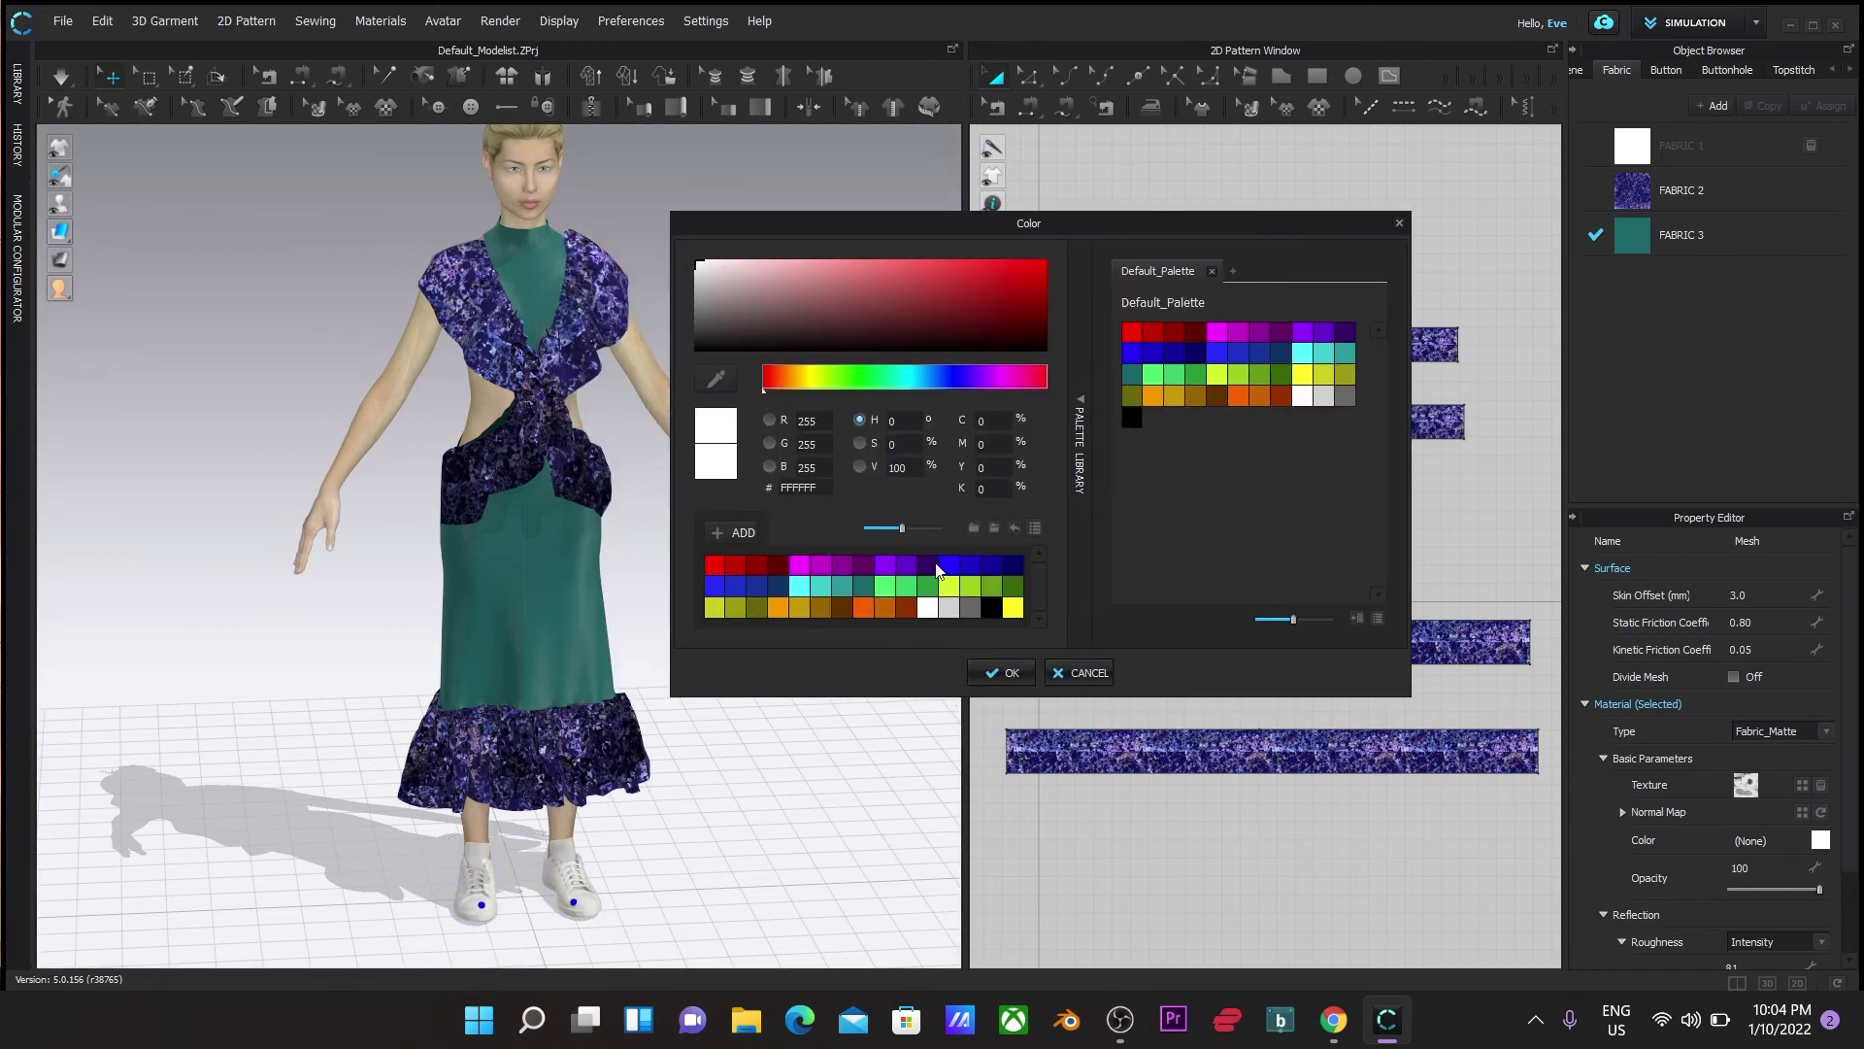
left_click(1011, 565)
left_click(1002, 673)
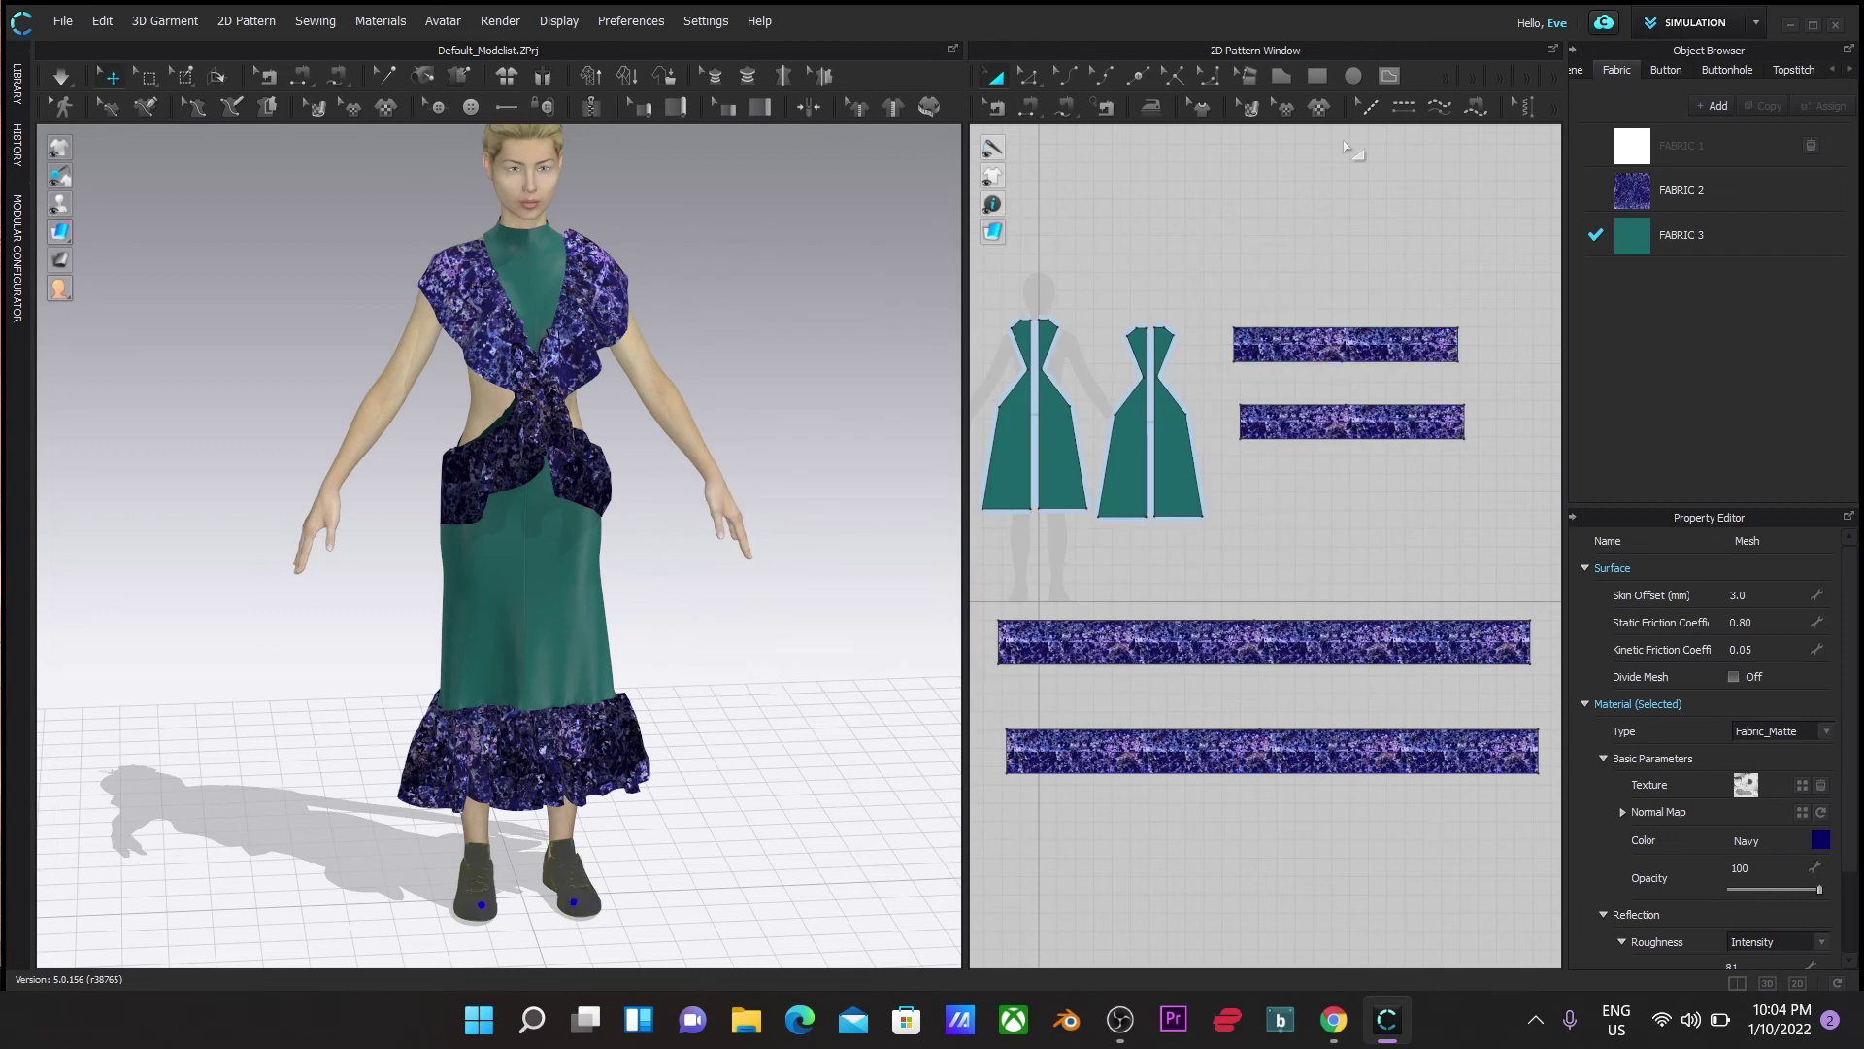
Enlarge the 3D window and recolour the avatar's body skin, trying palette colours such as Black, Red 2, Yellow 1 and Blue 1 before Orange 4
left_click_drag(967, 284, 1386, 291)
right_click_drag(1156, 466, 879, 668)
left_click(811, 390)
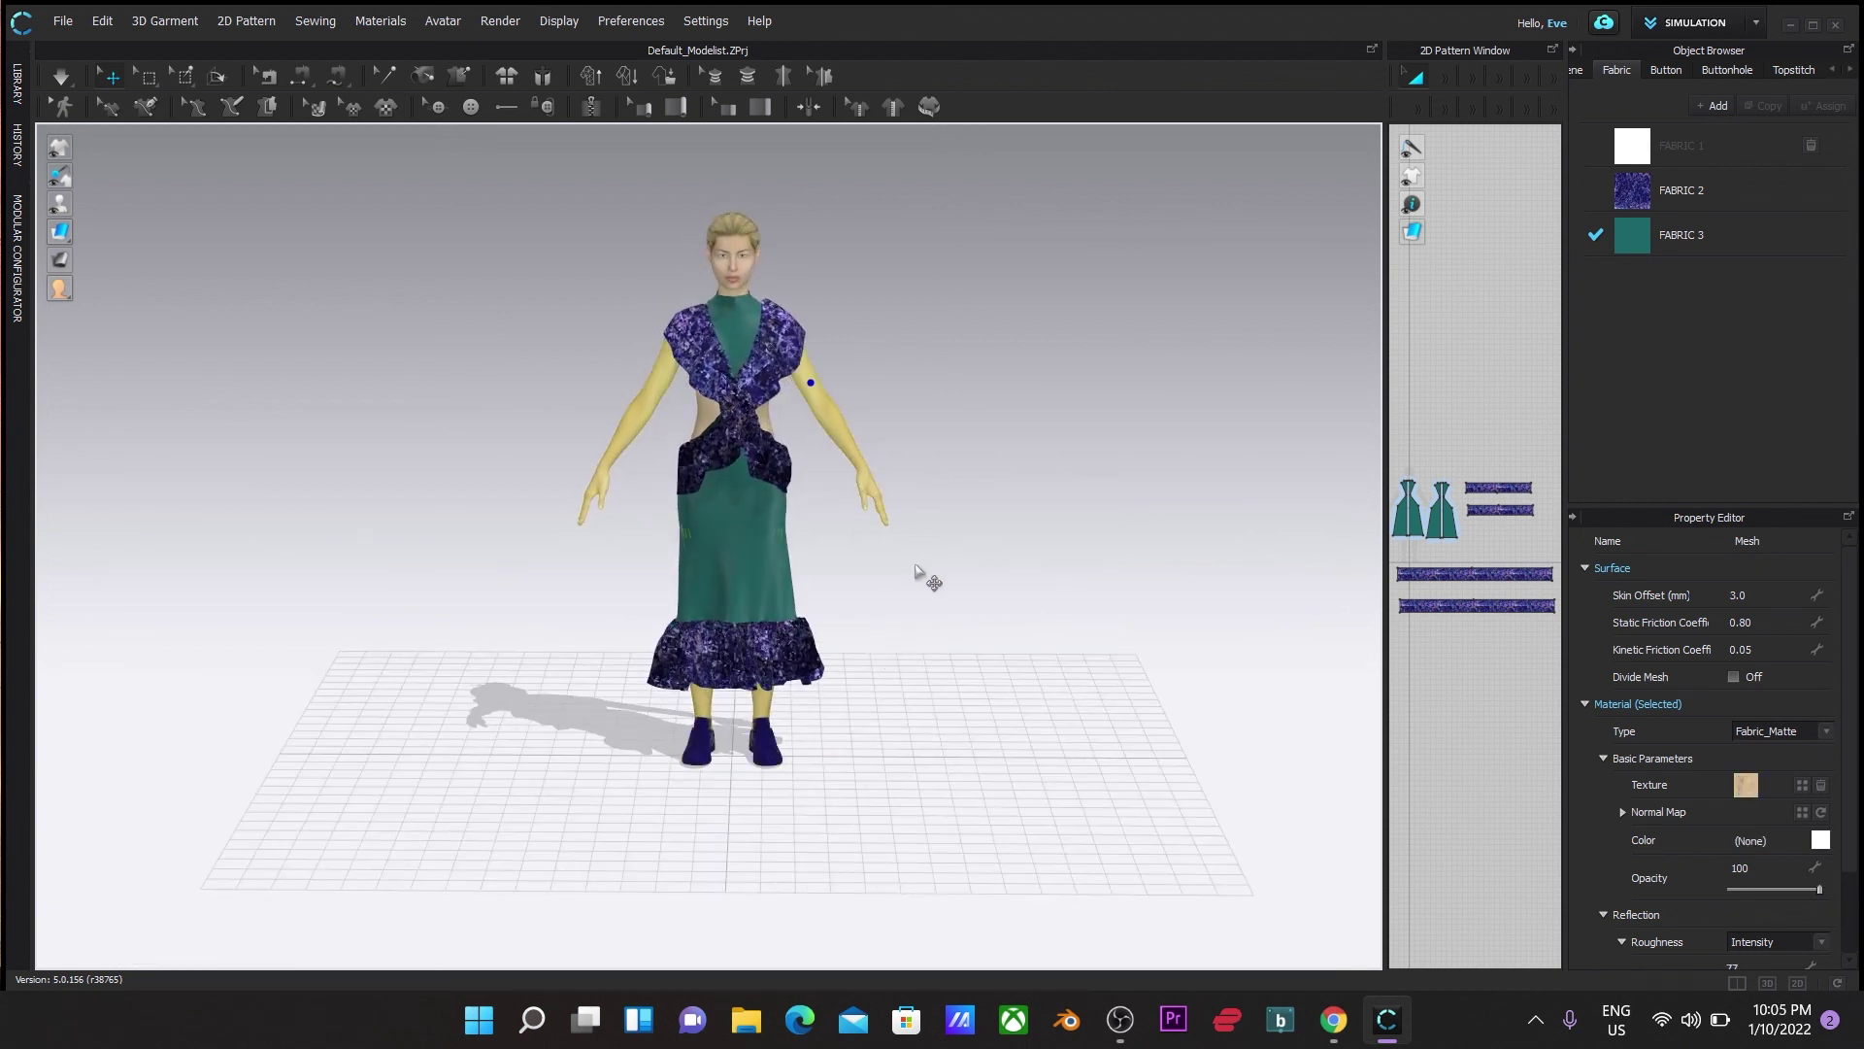
left_click(1820, 839)
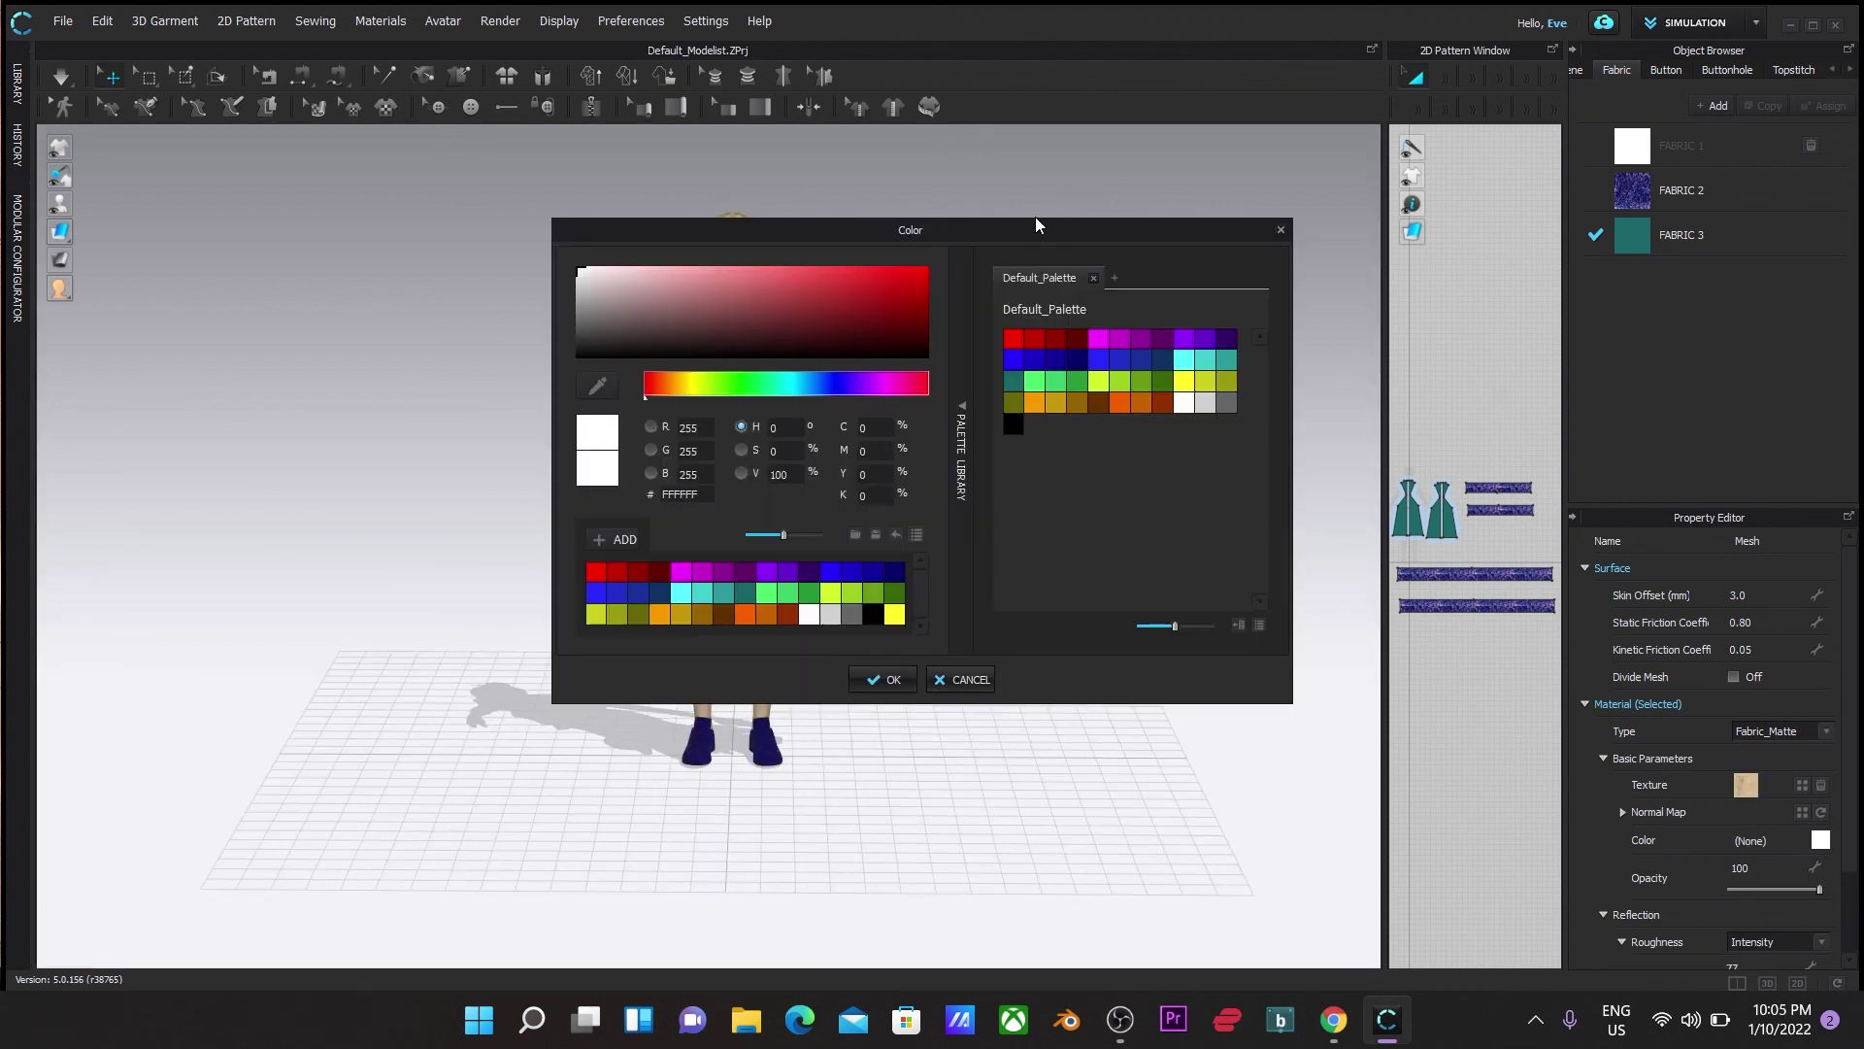
left_click_drag(1037, 226, 1359, 240)
left_click(1202, 632)
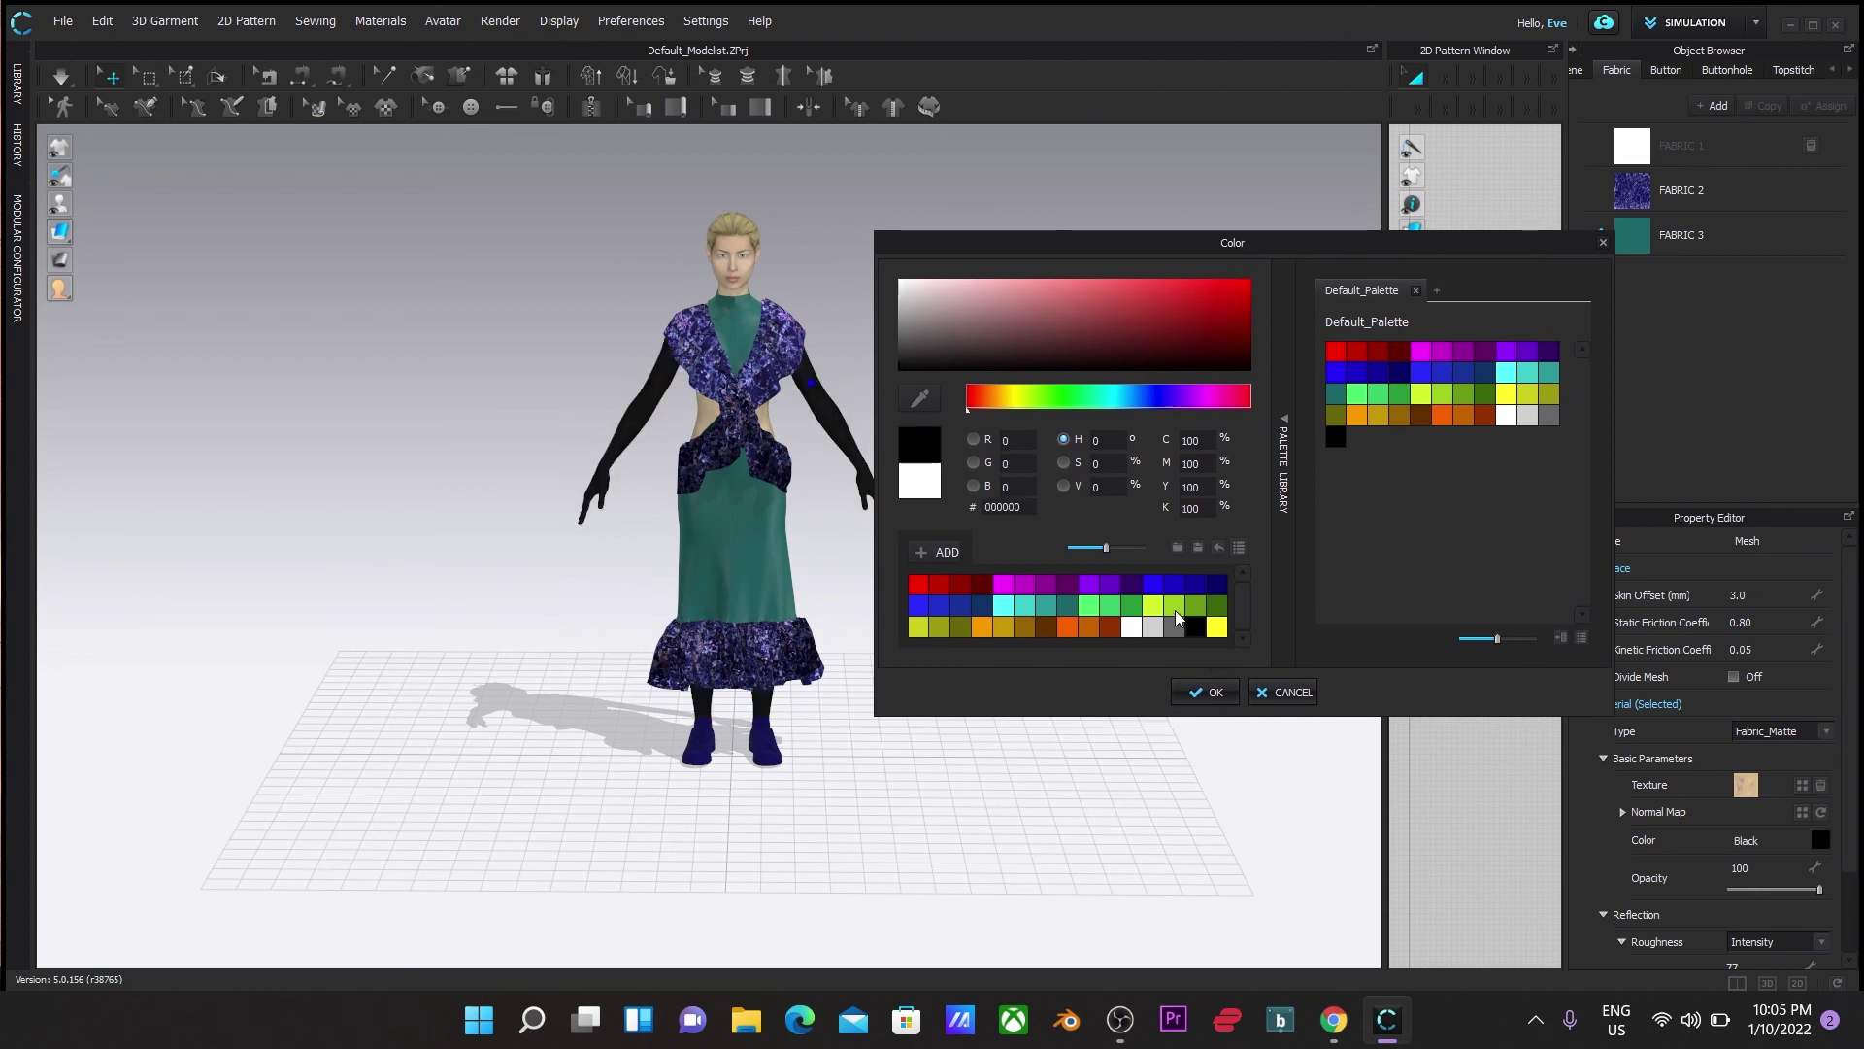
left_click(1175, 608)
left_click(986, 621)
left_click(1002, 627)
left_click(1102, 631)
left_click(1056, 592)
left_click(929, 587)
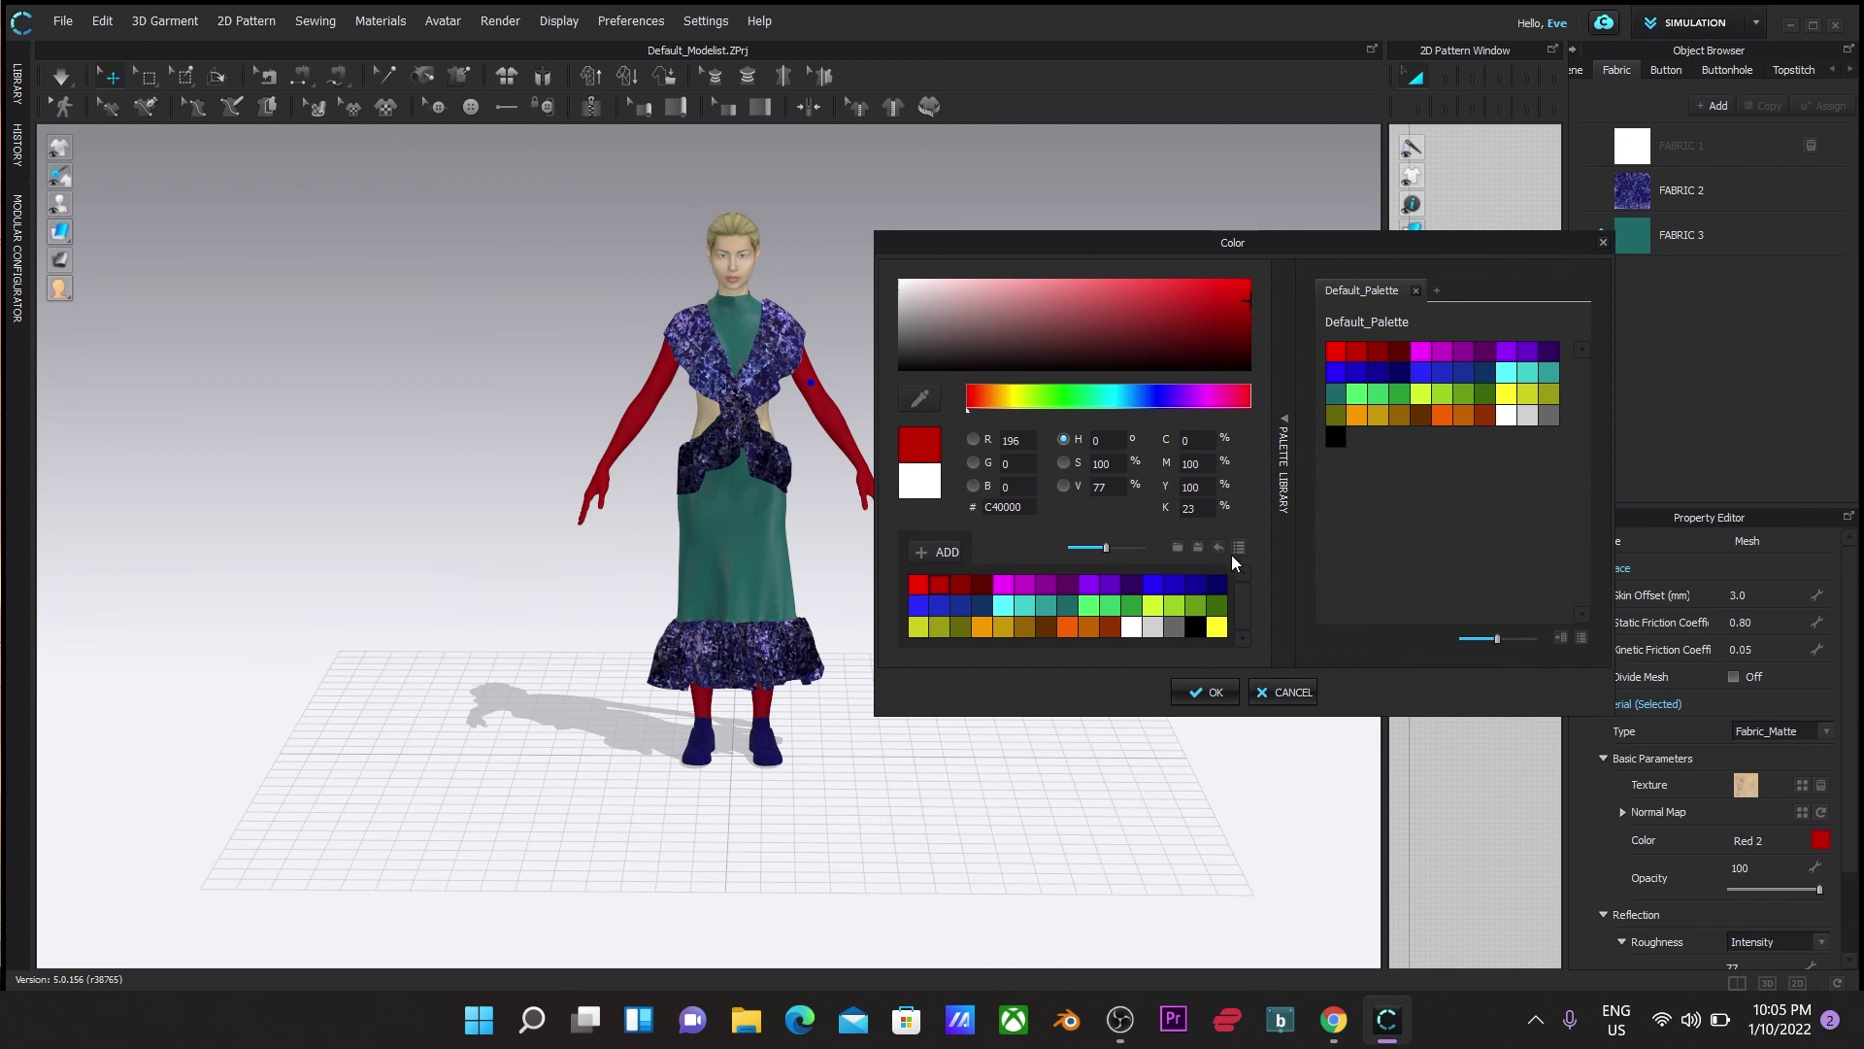
left_click(1216, 605)
left_click(1217, 626)
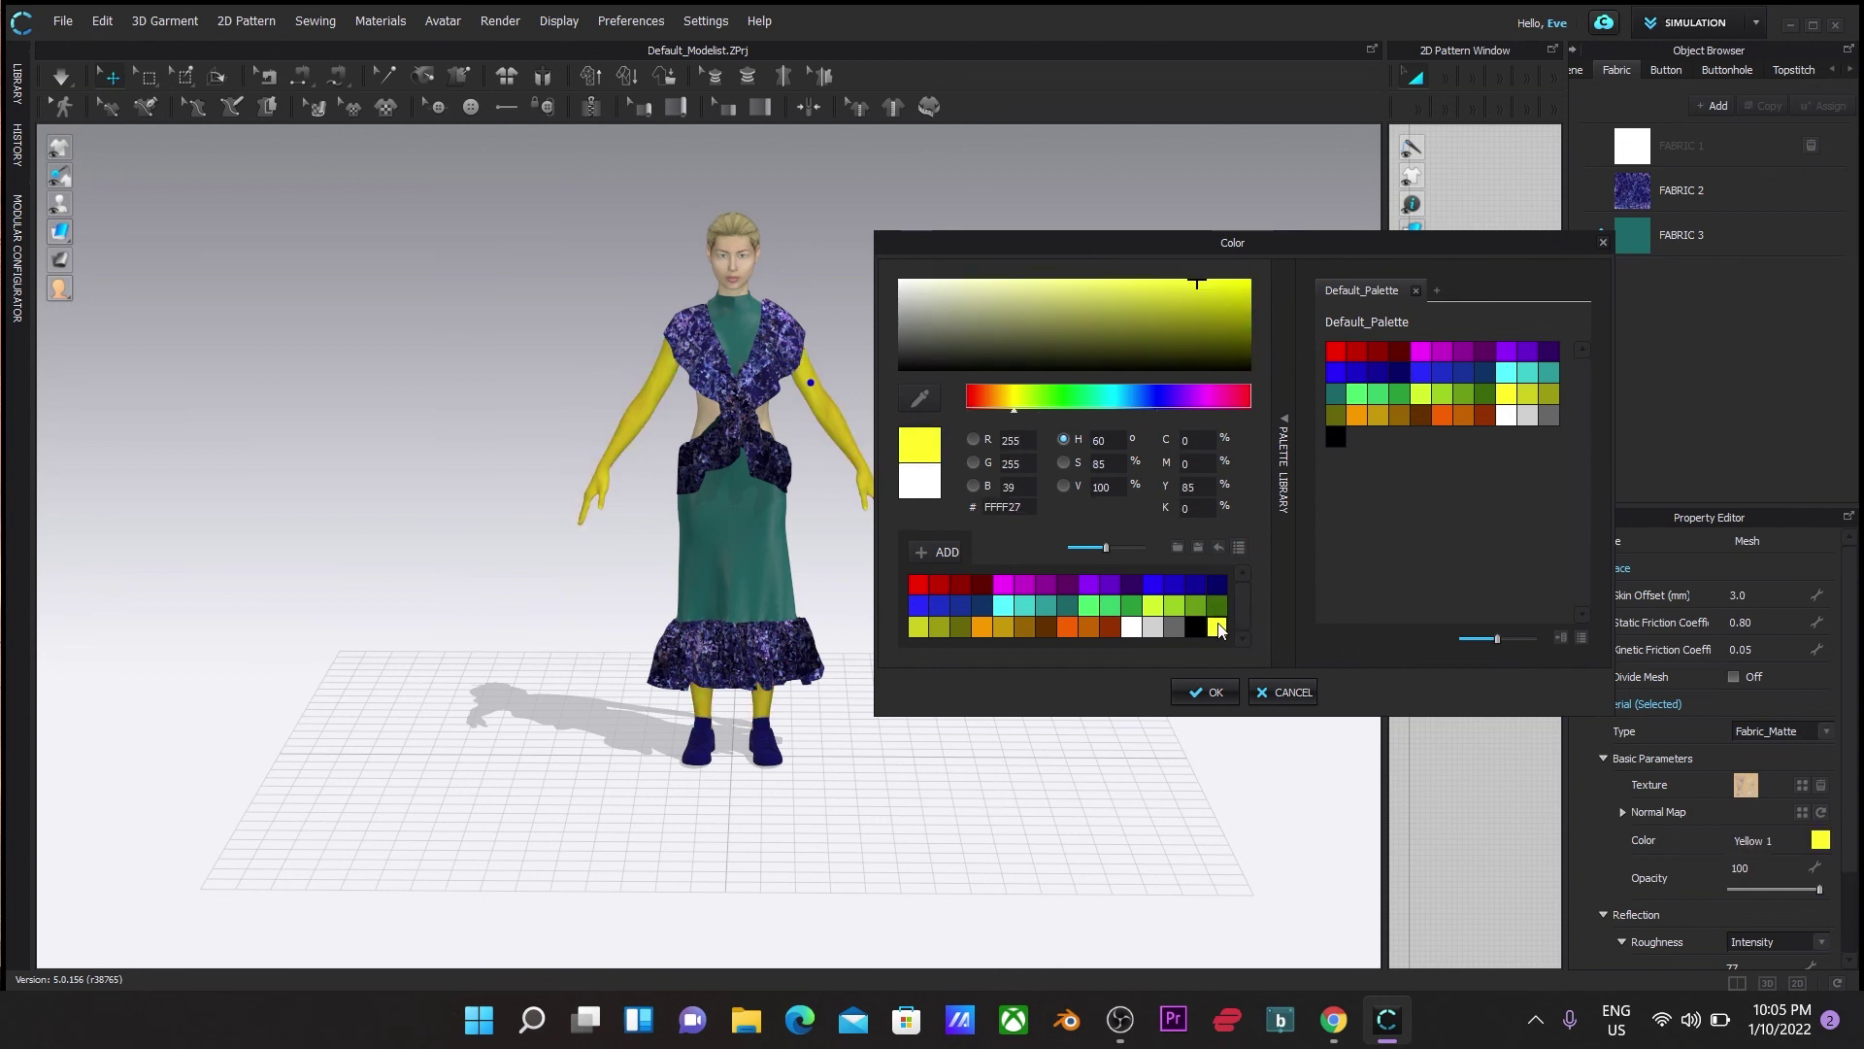
left_click(1152, 584)
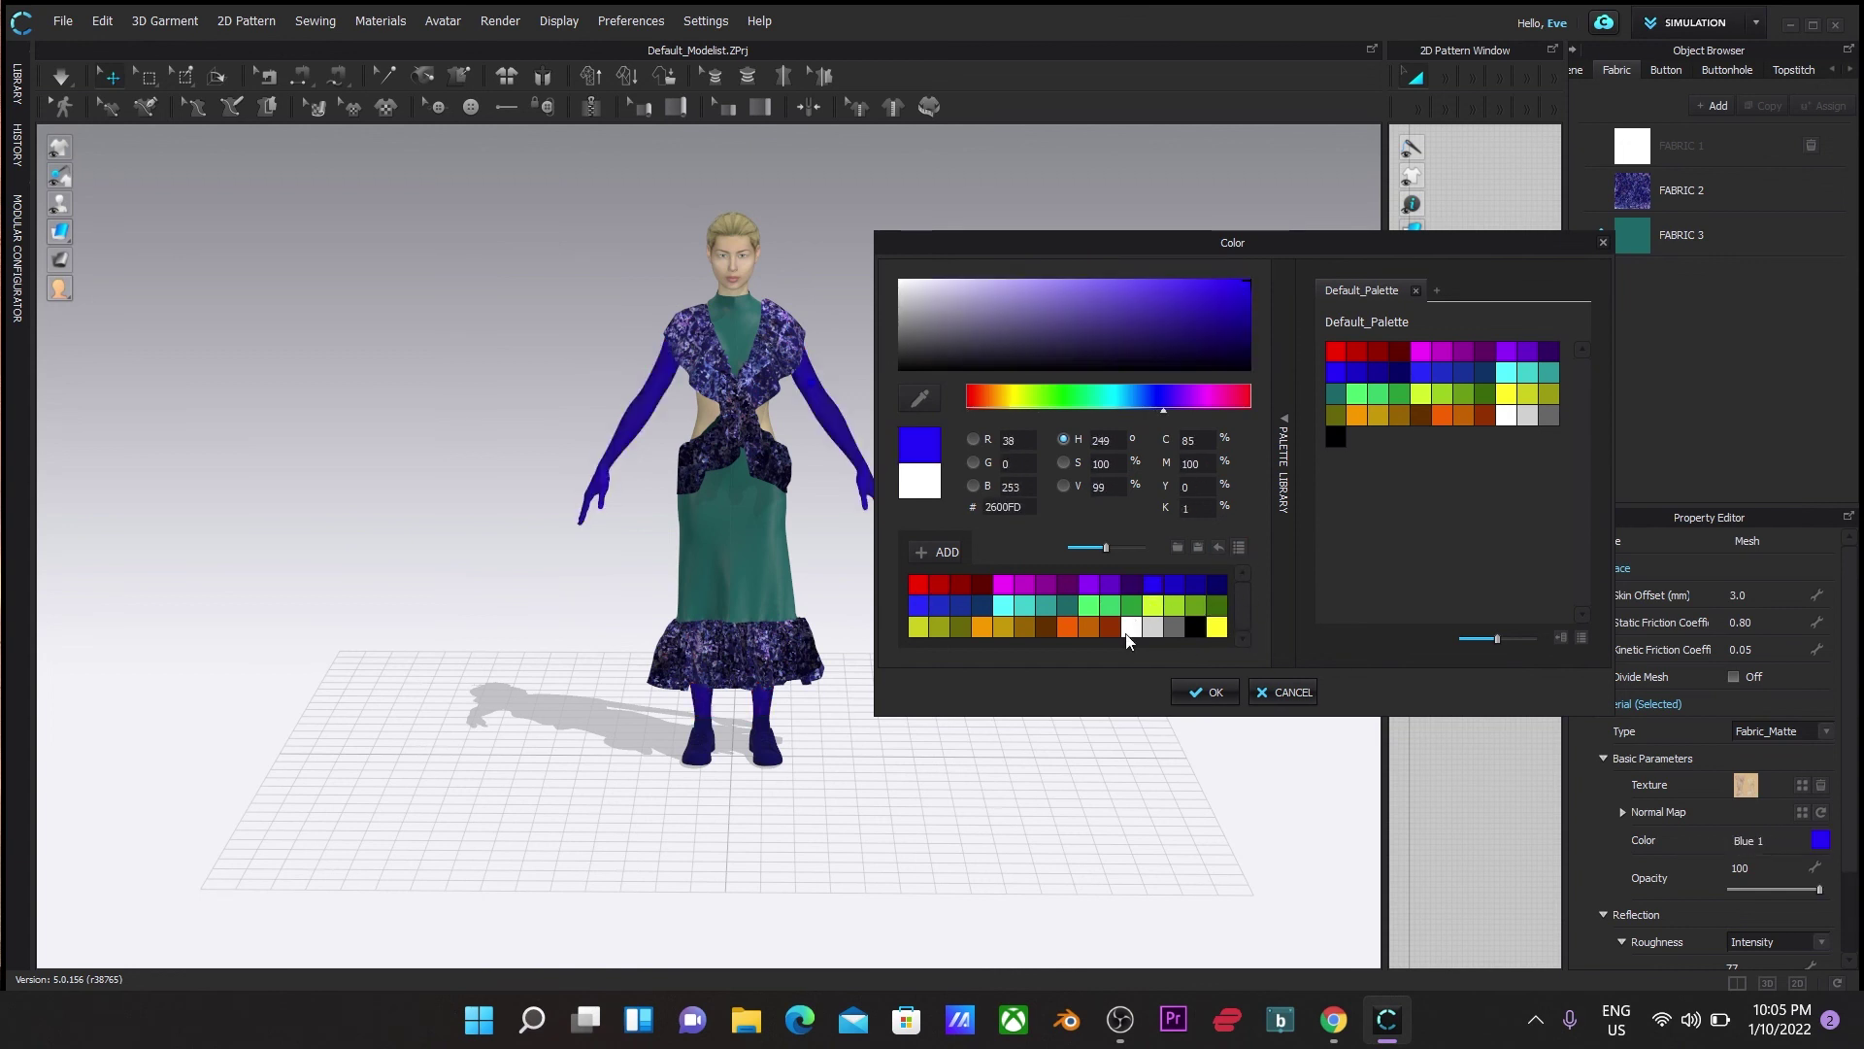
left_click(1016, 620)
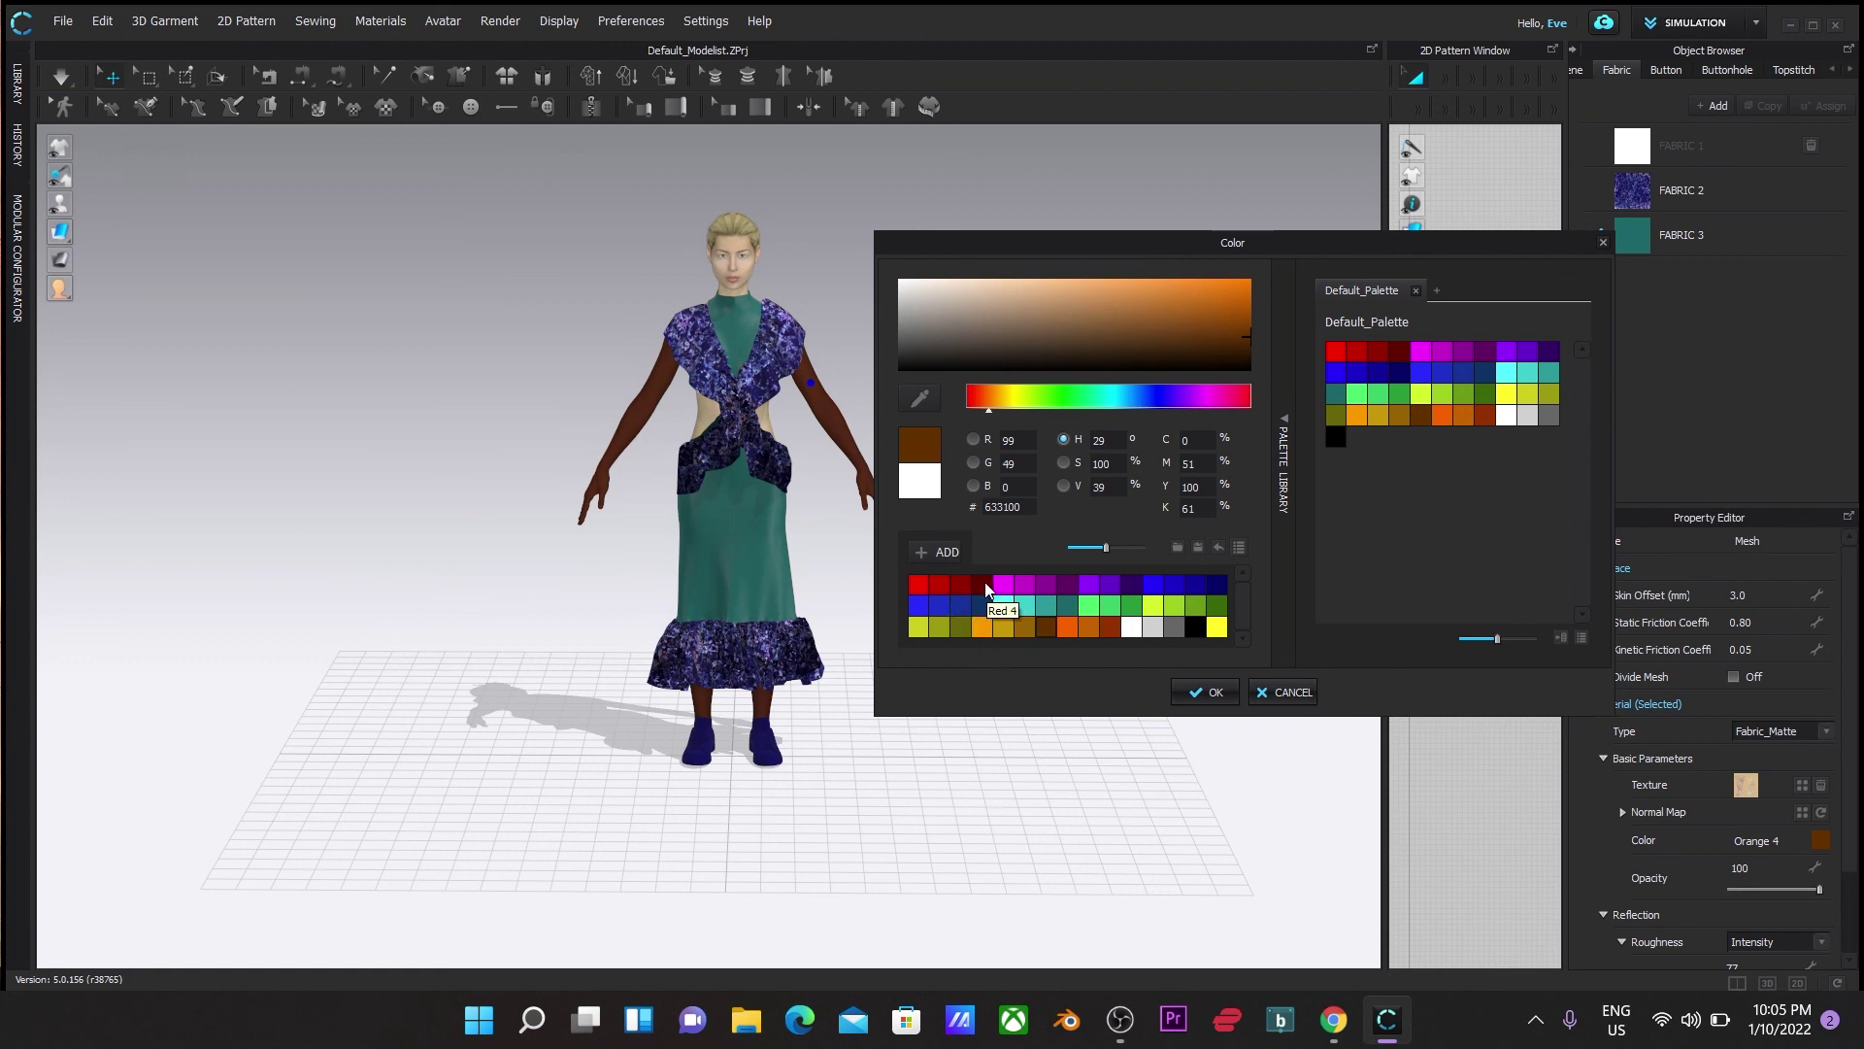